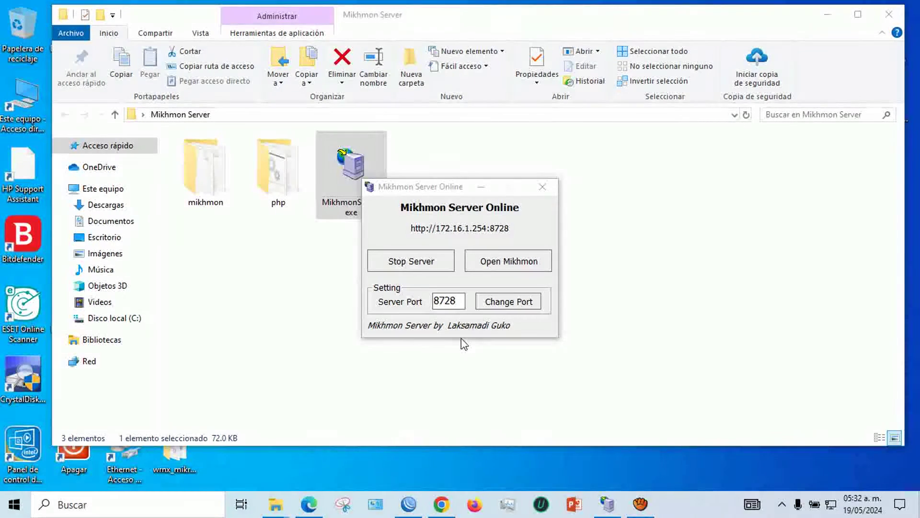
- Look at the Mikhmon dashboard, switch to WinBox and open the router's system Scheduler
left_click(443, 512)
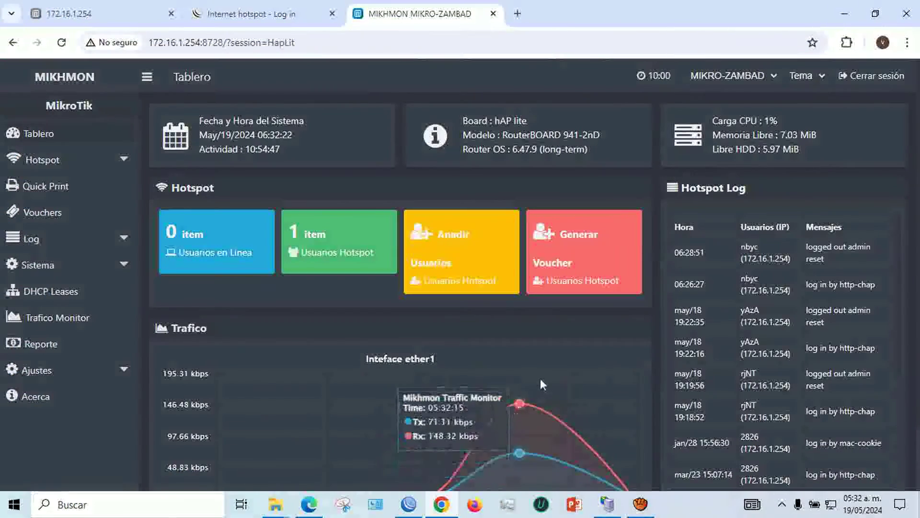
left_click(409, 504)
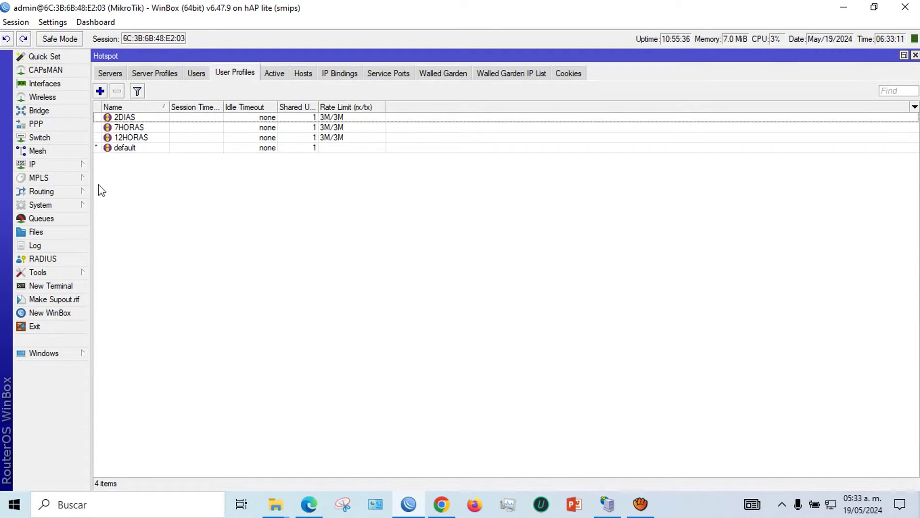
left_click(55, 203)
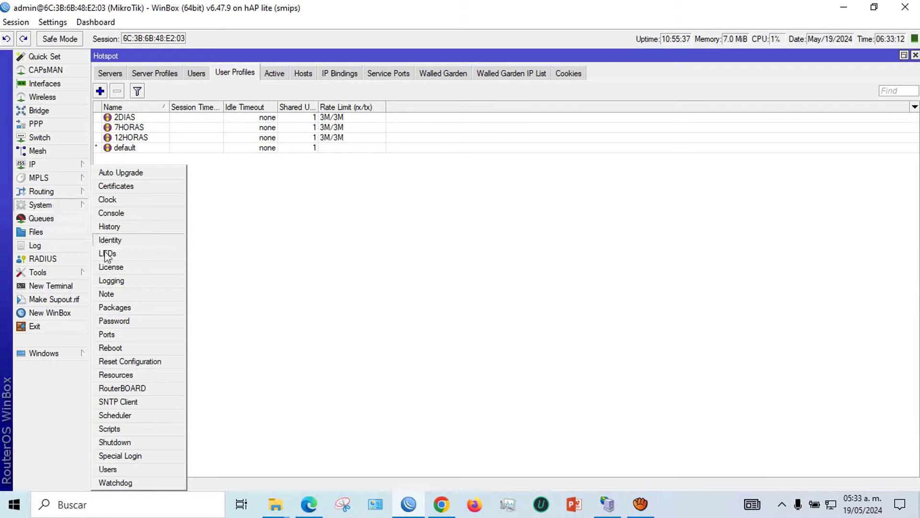
left_click(122, 416)
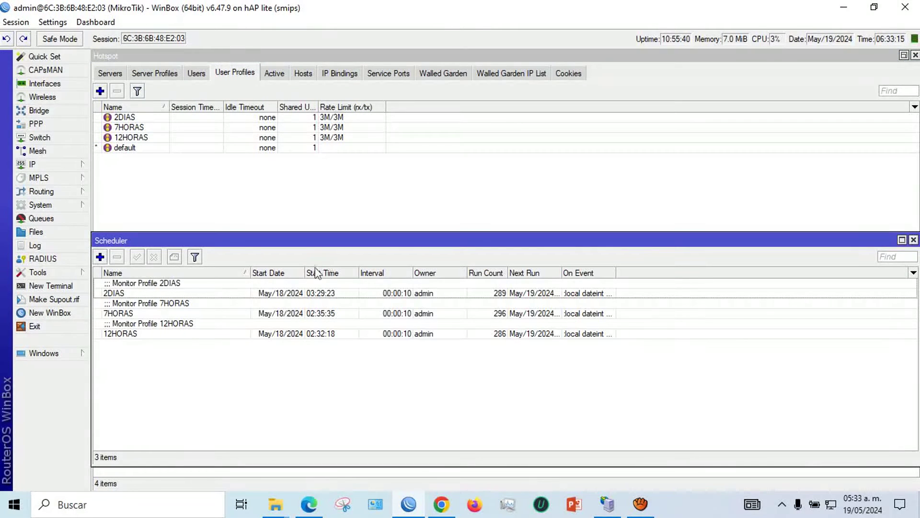
- Select the hotspot user profiles 2DIAS, 7HORAS and 12HORAS and compare them with the Scheduler entries
left_click(140, 119)
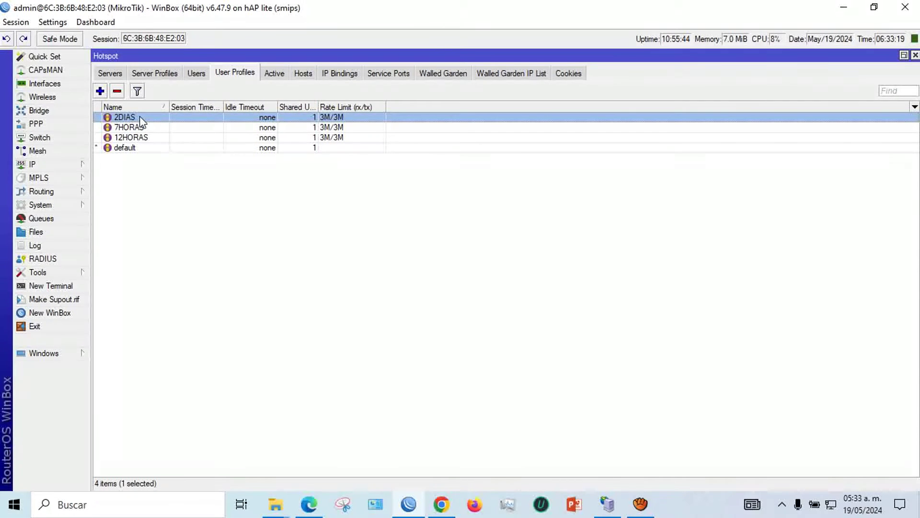
key("shift+Down")
key("shift+Down")
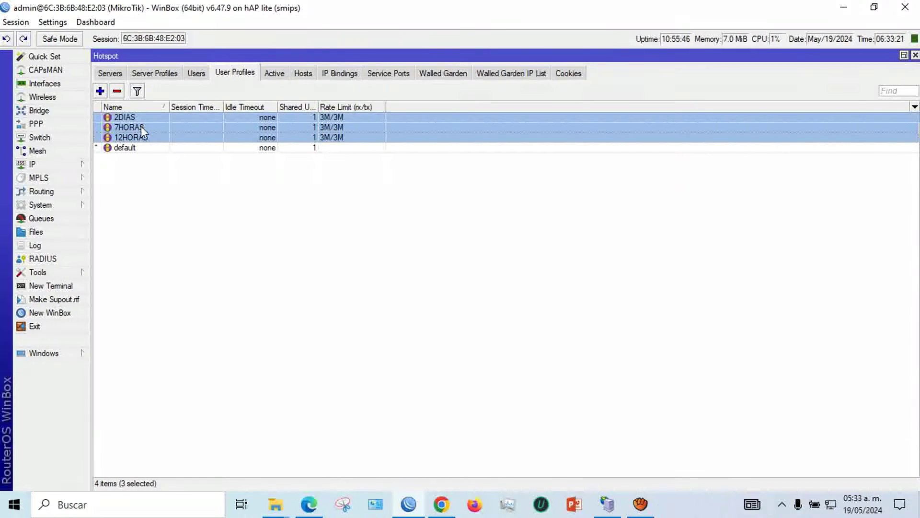
left_click(42, 204)
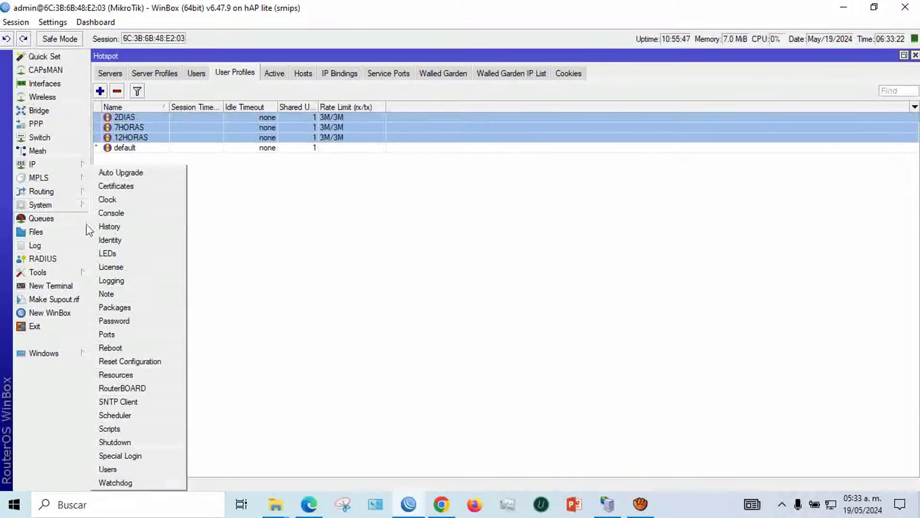
left_click(115, 415)
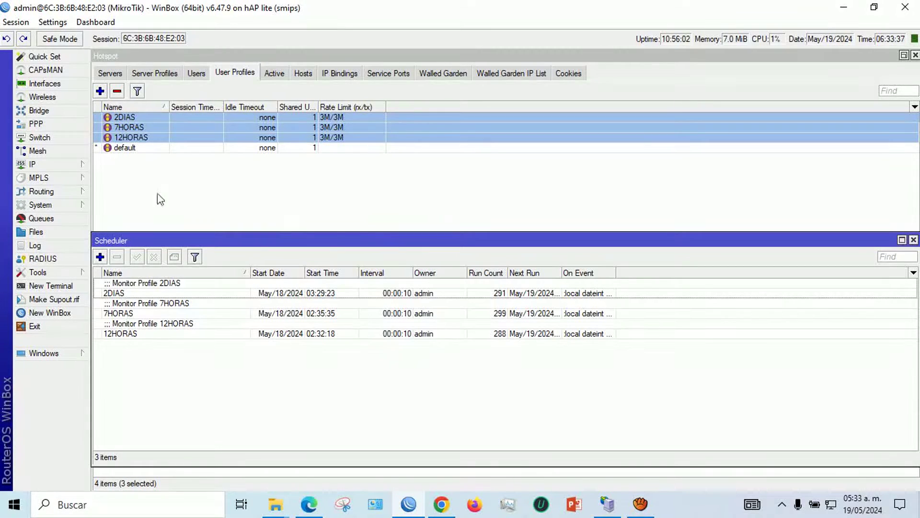
- Set the router's system clock time to 19:00 and apply the change
left_click(46, 206)
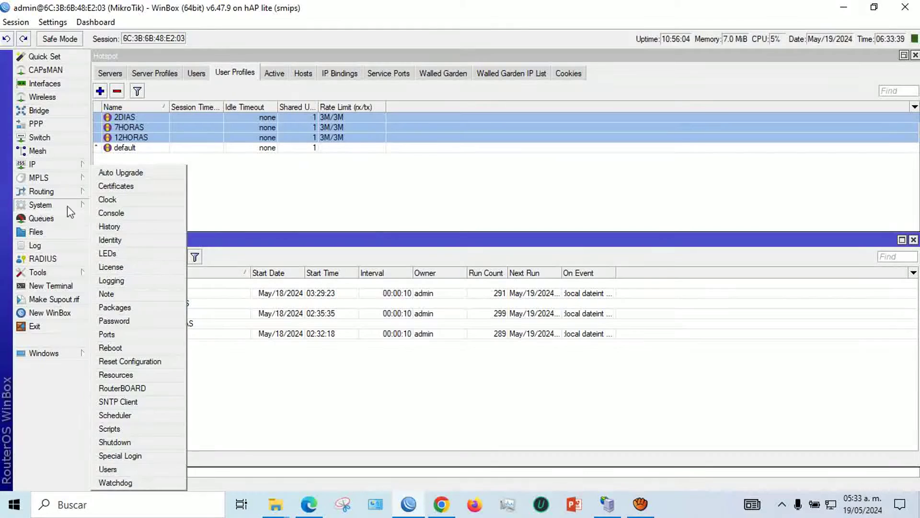
left_click(107, 198)
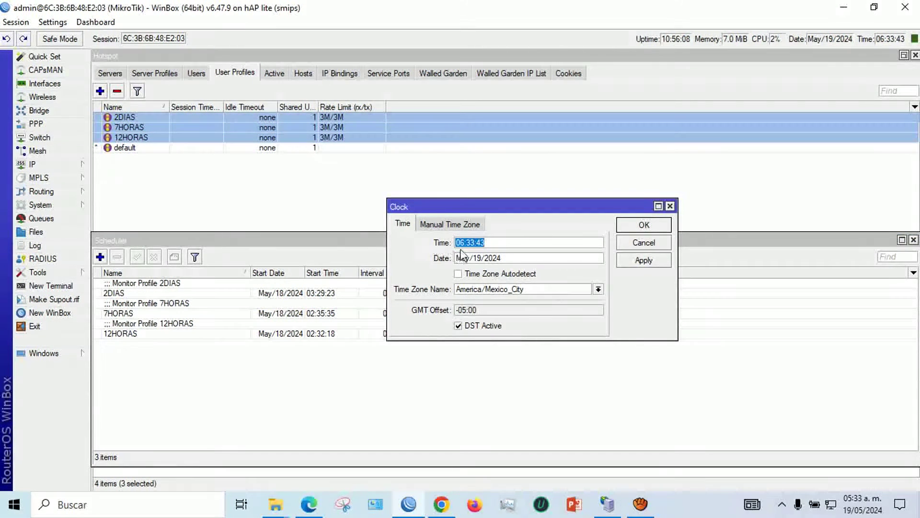
left_click_drag(463, 243, 452, 244)
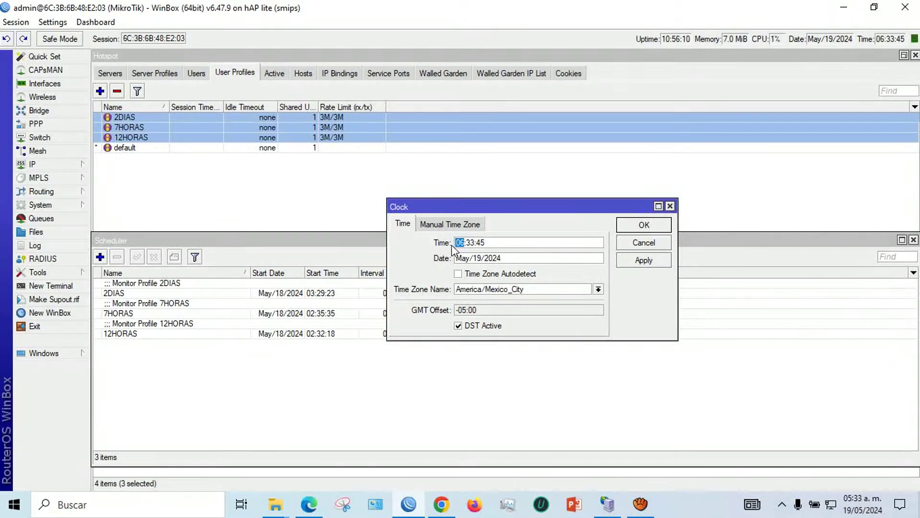
type("19")
left_click_drag(474, 243, 469, 245)
type("00:46")
left_click(492, 243)
left_click(635, 259)
left_click(641, 225)
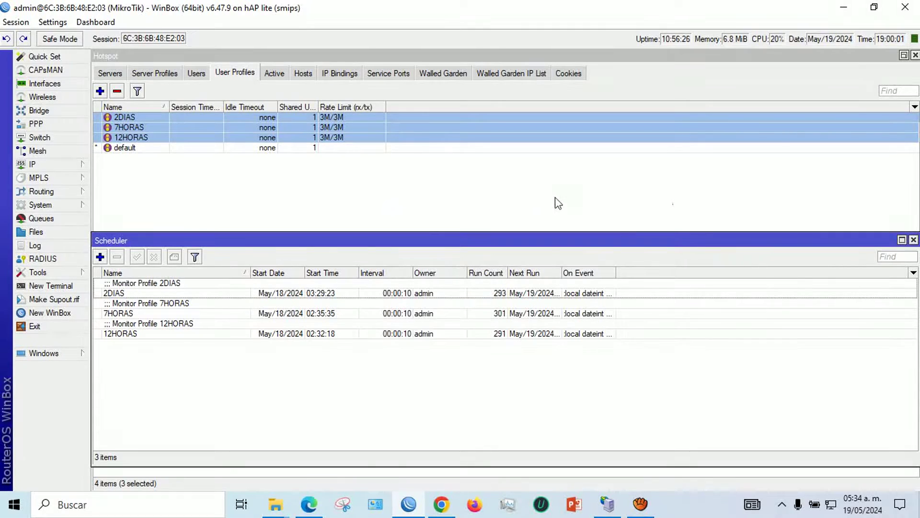
- Check the hotspot users list in WinBox and generate one voucher with the 7HORAS profile in Mikhmon in Chrome
left_click(197, 74)
left_click(197, 73)
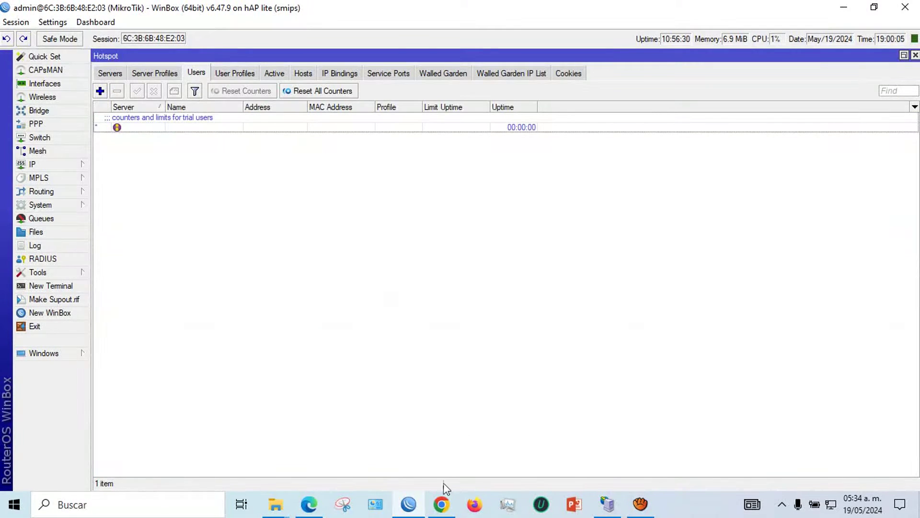
left_click(442, 504)
left_click(559, 286)
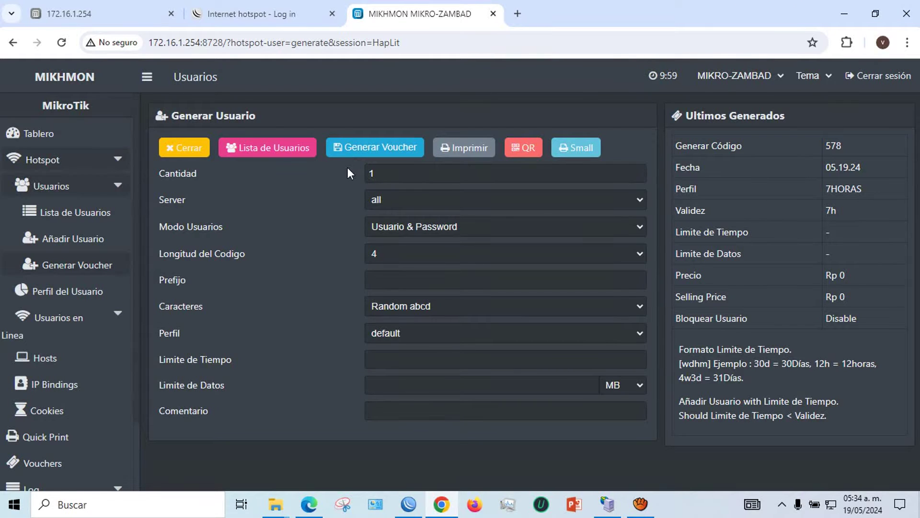
left_click(373, 335)
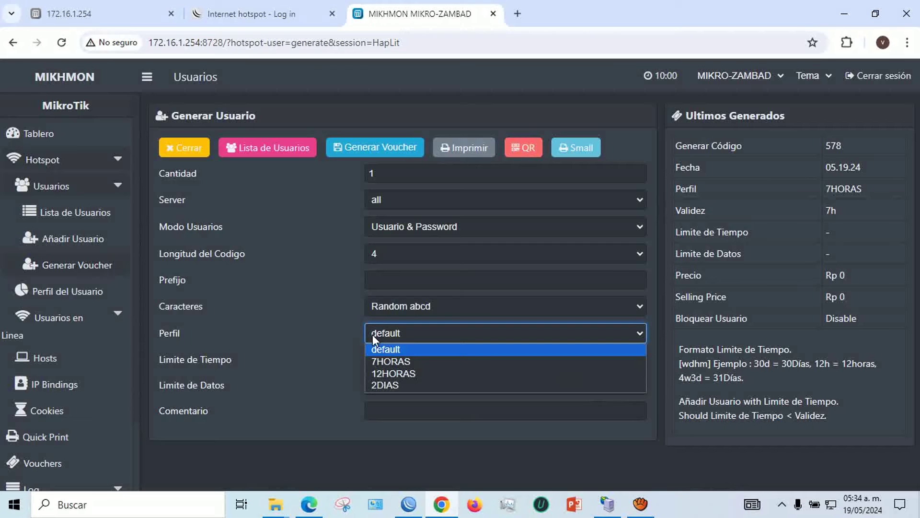
left_click(386, 362)
left_click(359, 148)
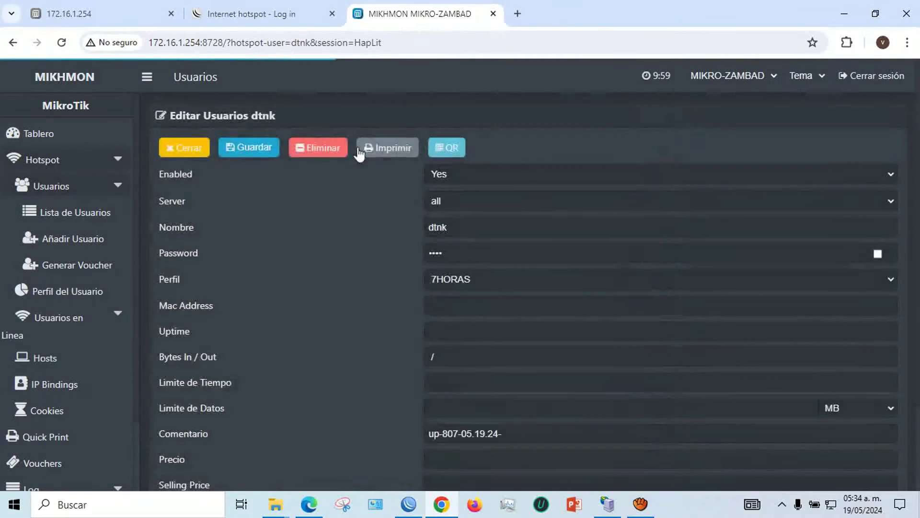
- Open the new voucher's printable page in a maximized window and cancel the print dialog
left_click(380, 154)
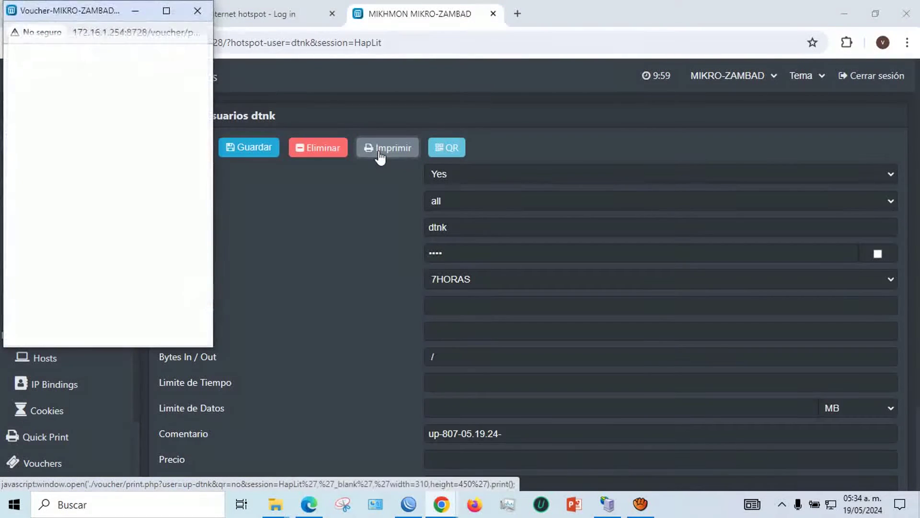
left_click(166, 10)
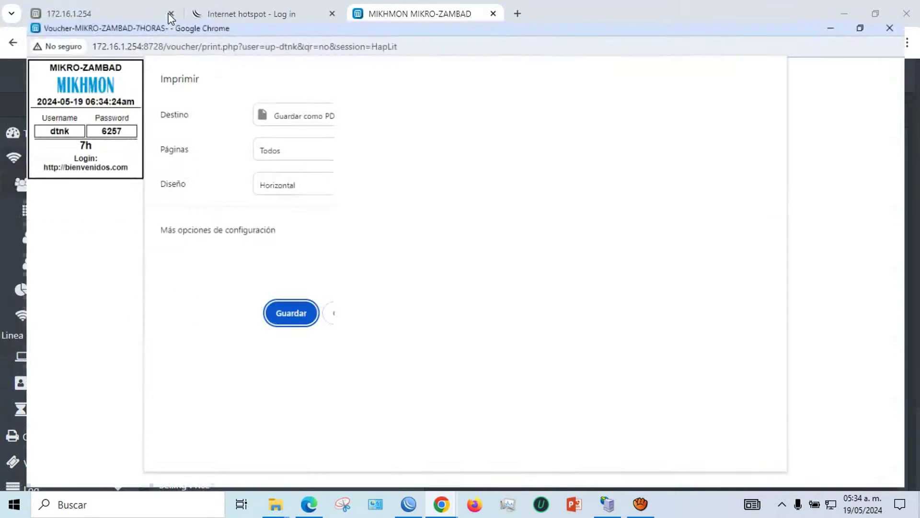
left_click(747, 445)
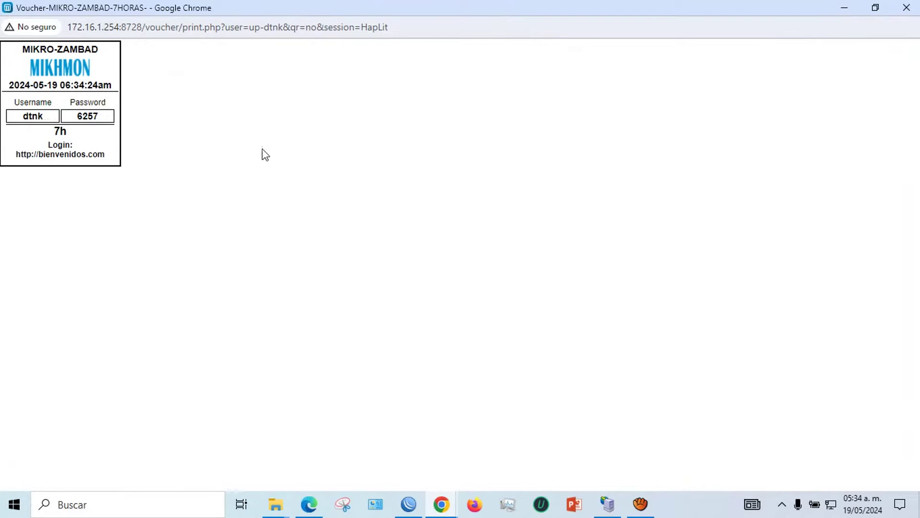
- Open a new Chrome window alongside the voucher window
left_click(441, 504)
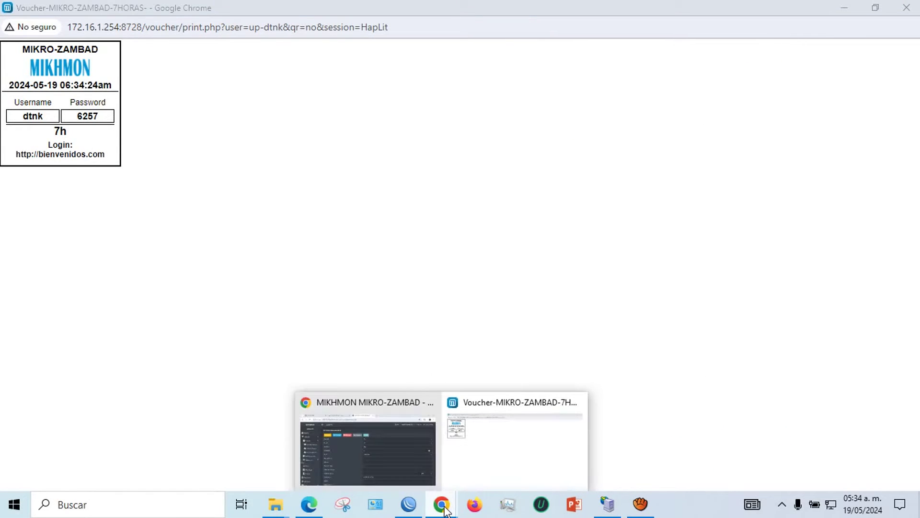
left_click(442, 507)
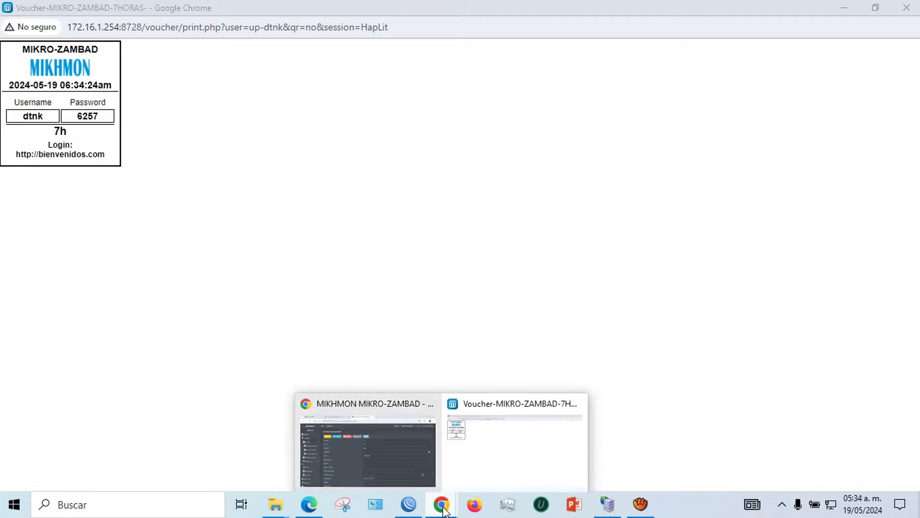
right_click(443, 508)
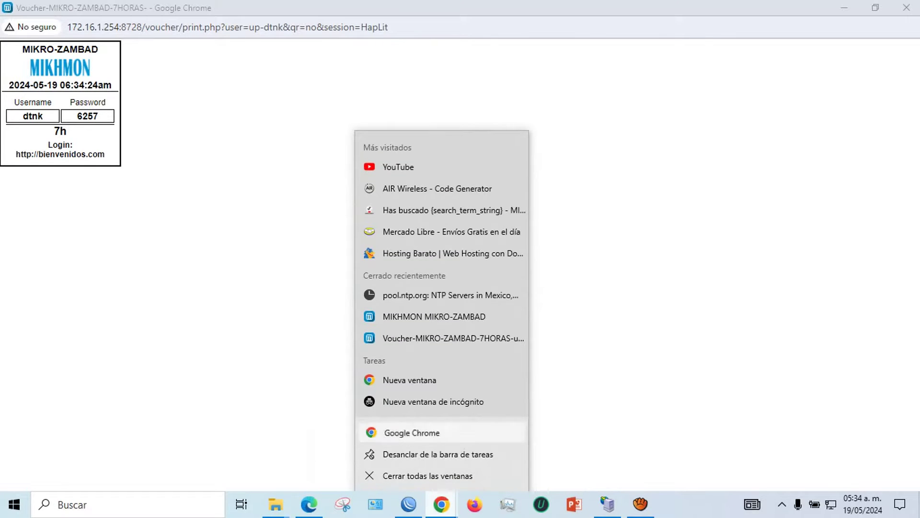
left_click(436, 434)
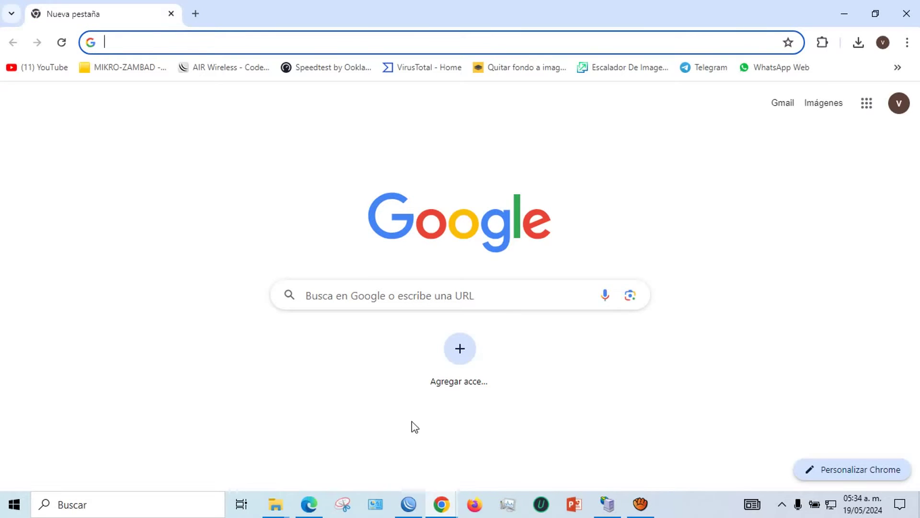
- Switch to WinBox and disable the computer's MAC address entry in the hotspot IP Bindings
left_click(411, 511)
left_click(338, 75)
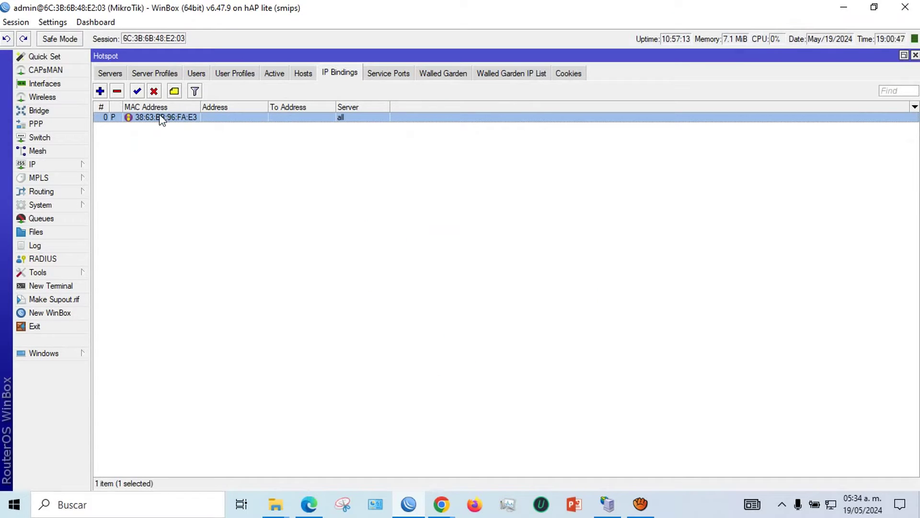
left_click(154, 93)
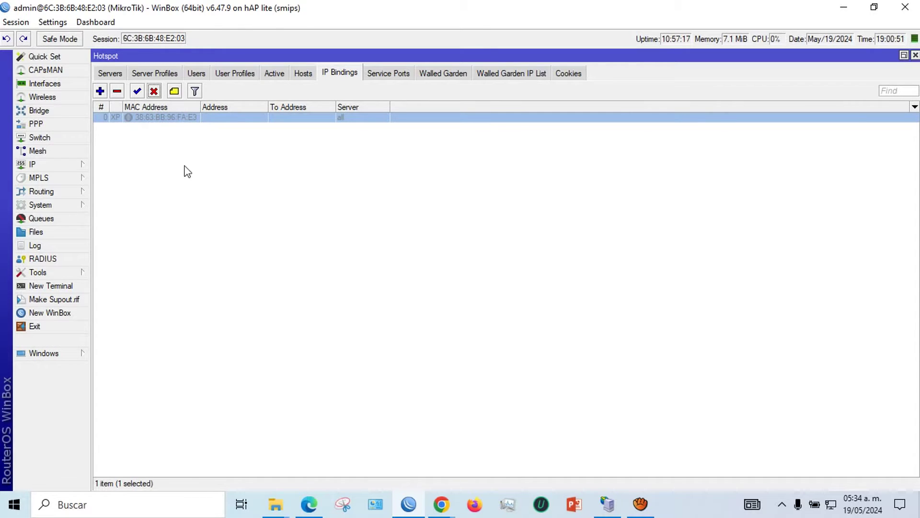
- Load the AIR Wireless bookmark in the new Chrome window to bring up the hotspot login page
left_click(443, 510)
left_click(569, 456)
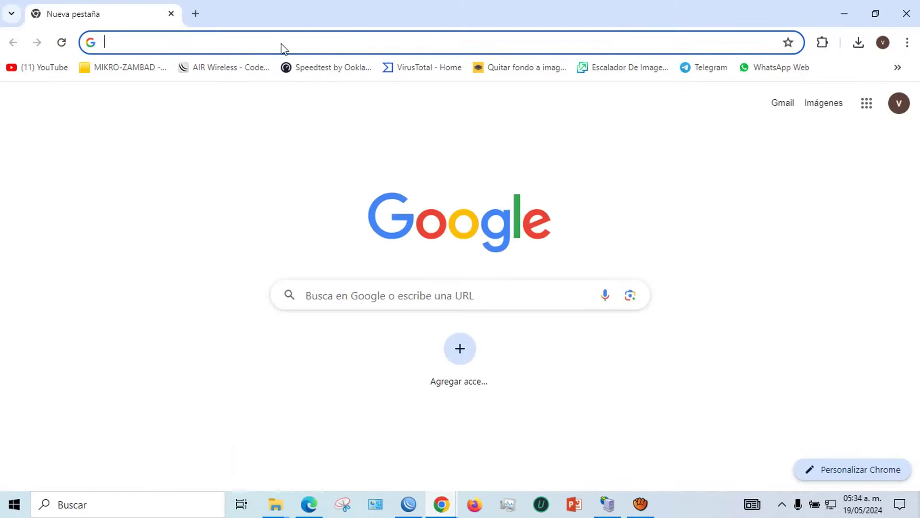
left_click(214, 67)
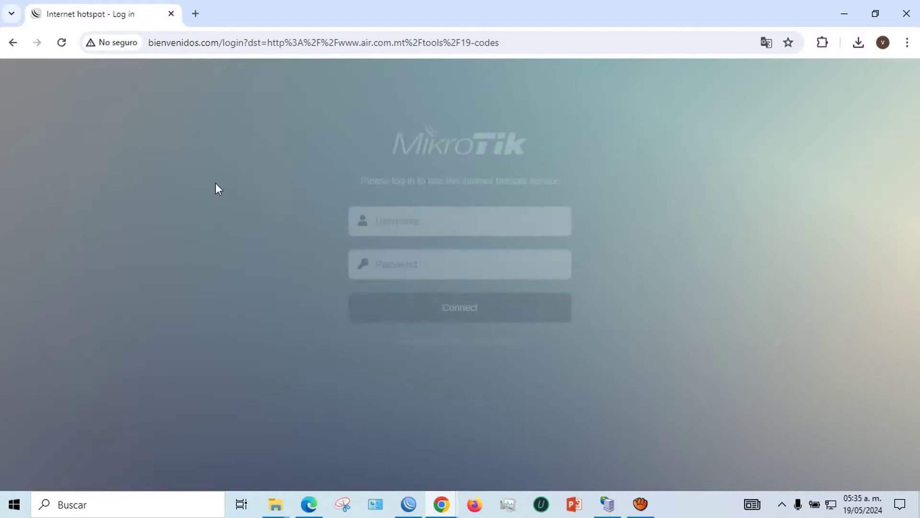
- Copy the username from the printed voucher and paste it into the hotspot login's Username field
mouse_move(434, 501)
left_click(429, 434)
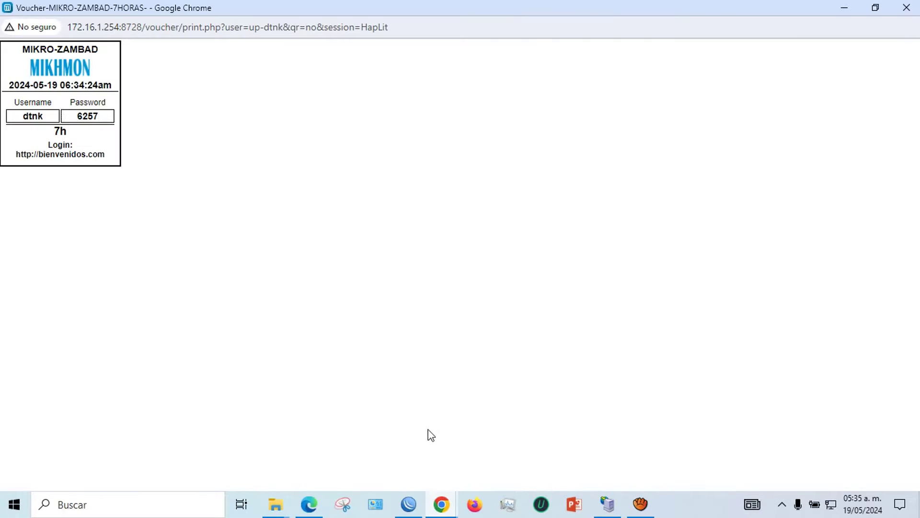
double_click(38, 120)
right_click(27, 119)
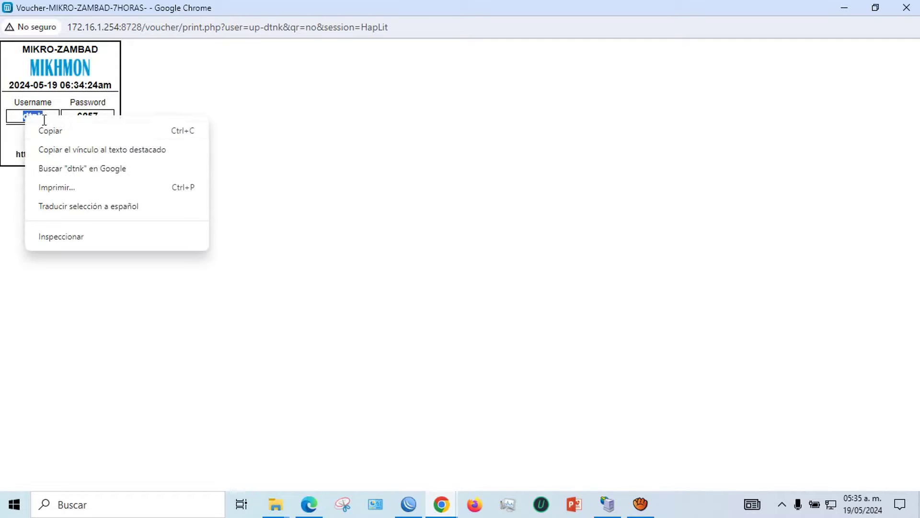
left_click(50, 130)
mouse_move(441, 503)
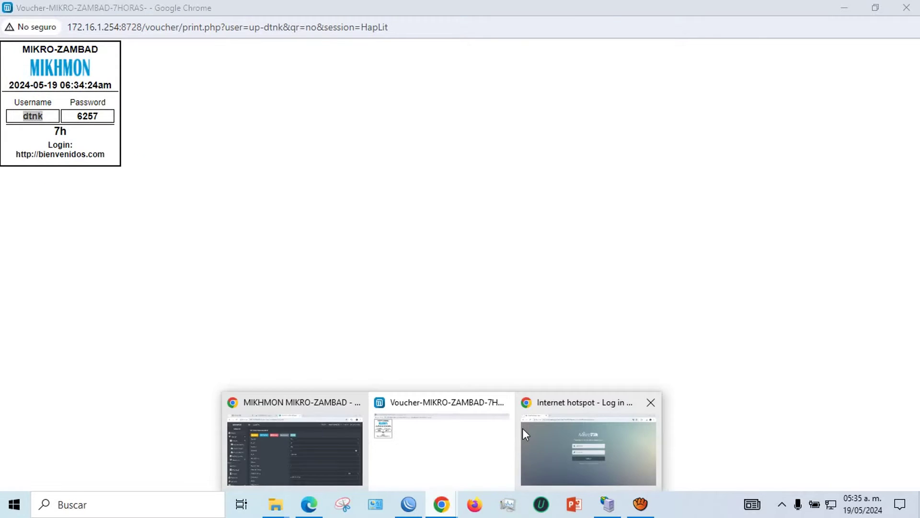
left_click(522, 428)
right_click(393, 225)
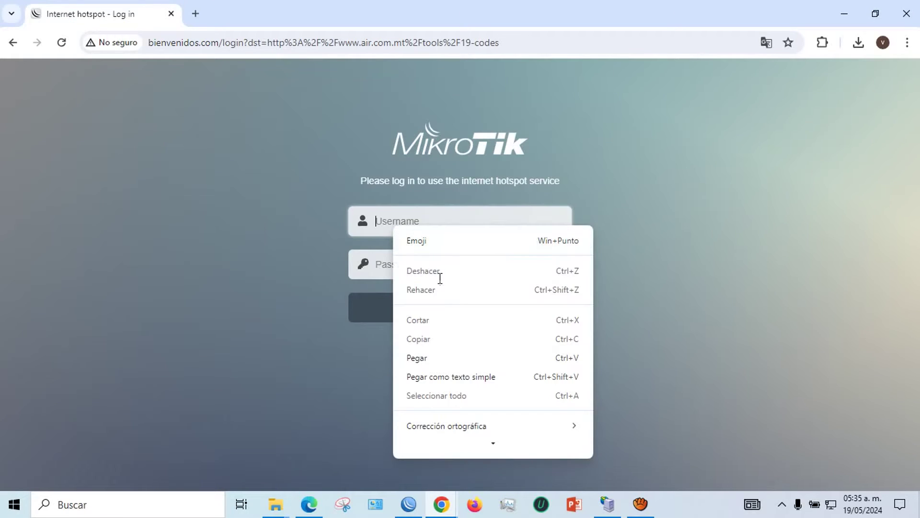
left_click(421, 357)
- Copy the password from the 7-hour voucher into the hotspot login's Password field and connect
mouse_move(442, 503)
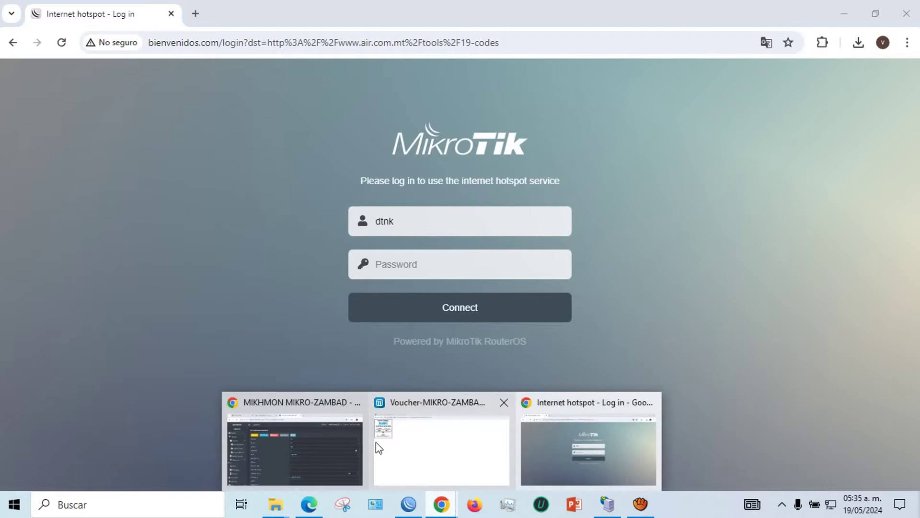
left_click(428, 453)
double_click(85, 115)
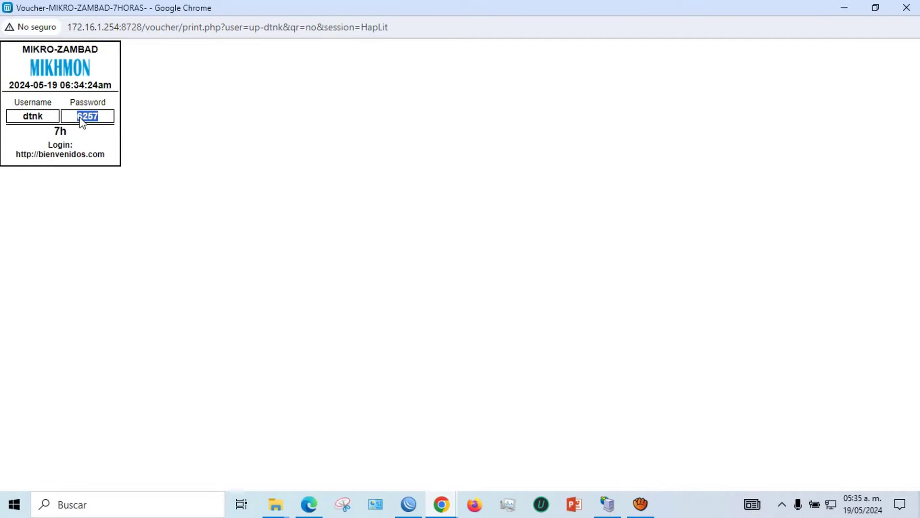
right_click(82, 118)
left_click(91, 129)
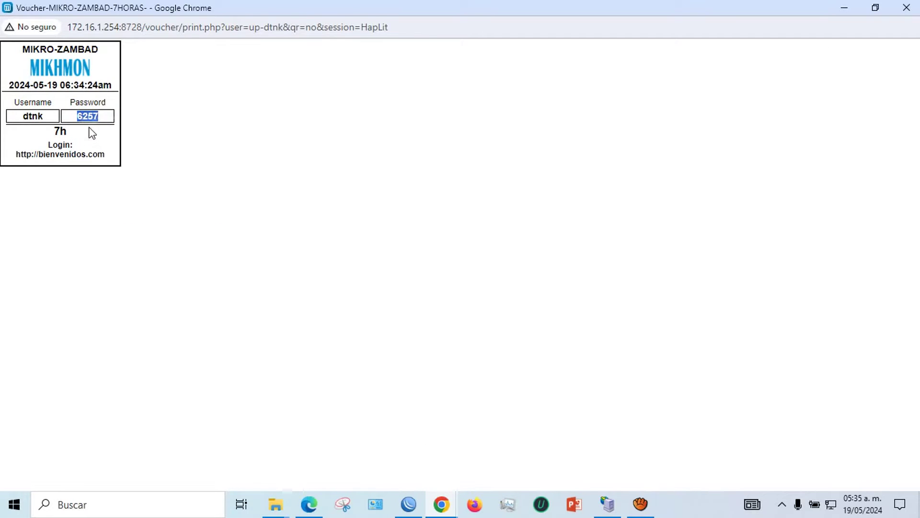
left_click(442, 503)
left_click(562, 427)
left_click(432, 263)
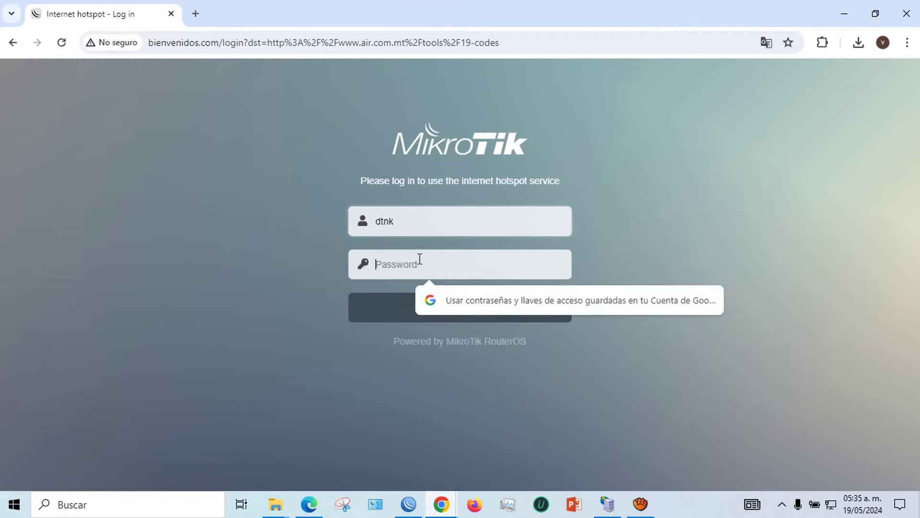
right_click(419, 261)
scroll(440, 211, "down", 1)
left_click(440, 211)
left_click(458, 307)
- Switch to WinBox, check the hotspot Users list and select the 7HORAS entry in the system Scheduler
left_click(408, 504)
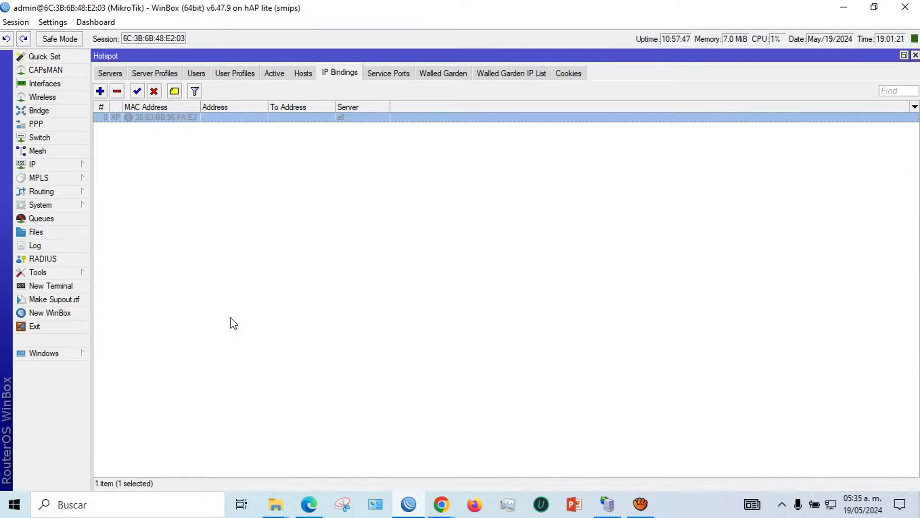
left_click(205, 75)
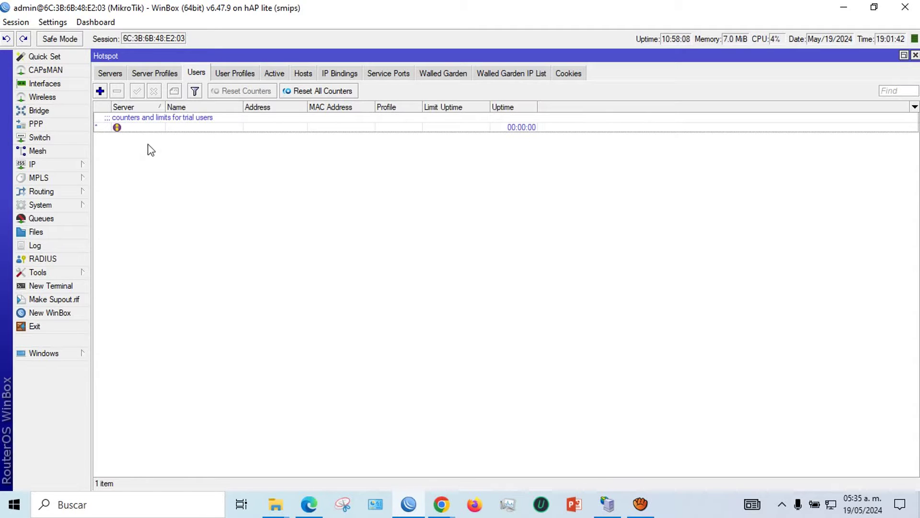
left_click(42, 204)
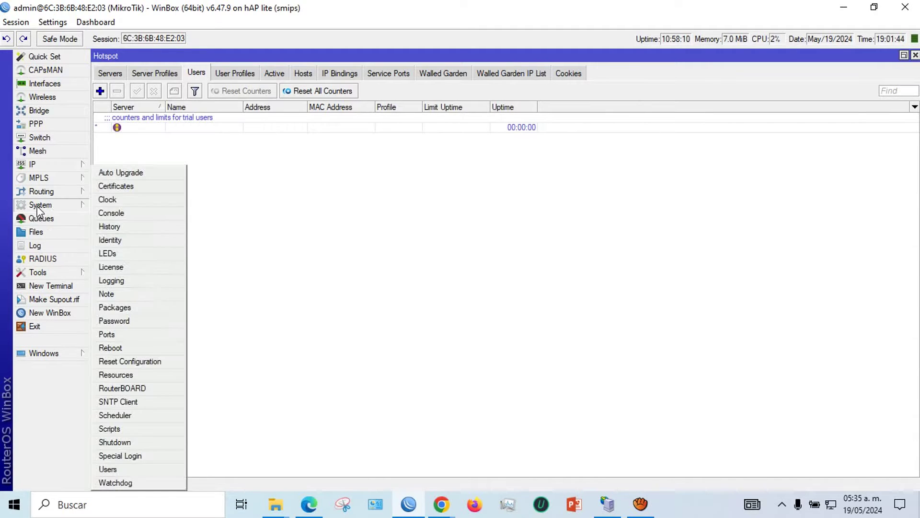
left_click(127, 412)
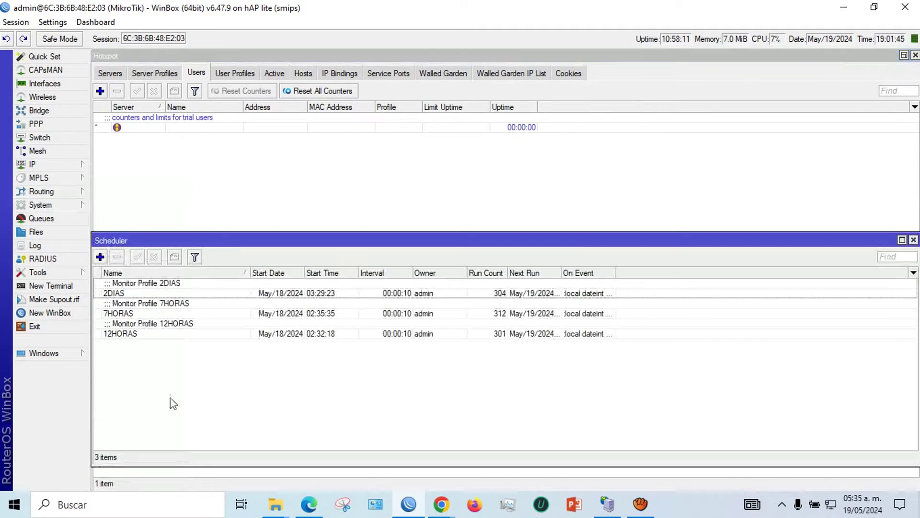
left_click(118, 316)
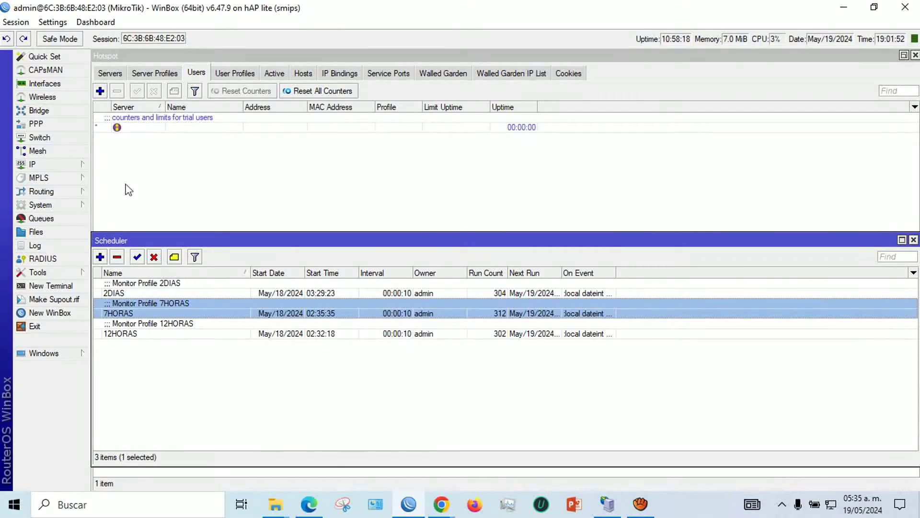
- Return to the Hotspot window and enable the computer's MAC address entry in IP Bindings
left_click(411, 509)
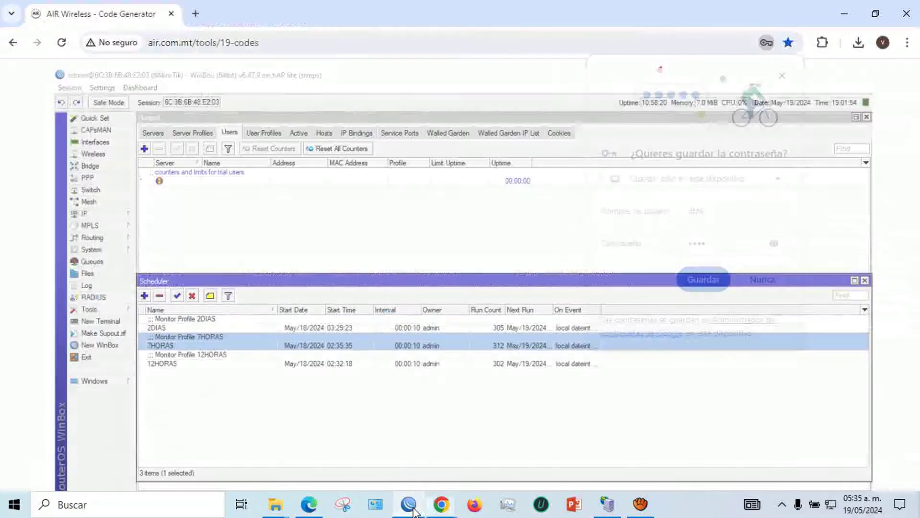
left_click(410, 504)
double_click(291, 57)
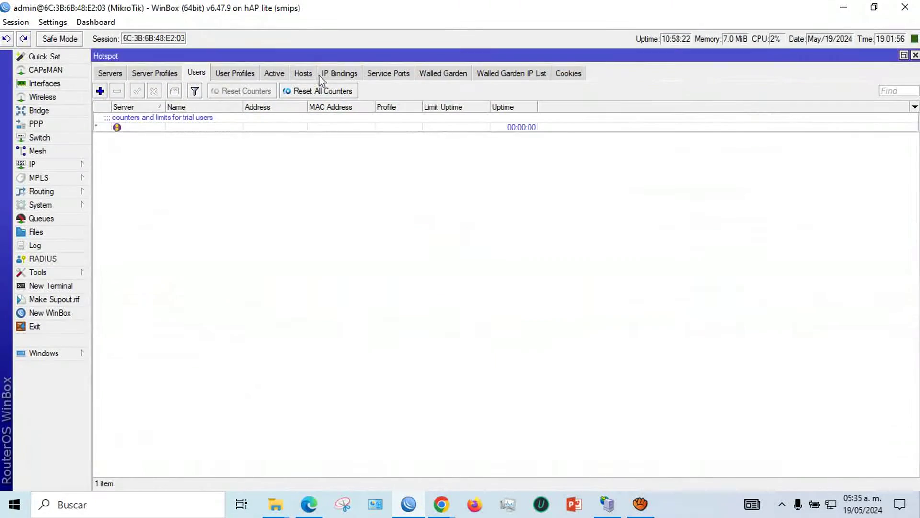
left_click(320, 76)
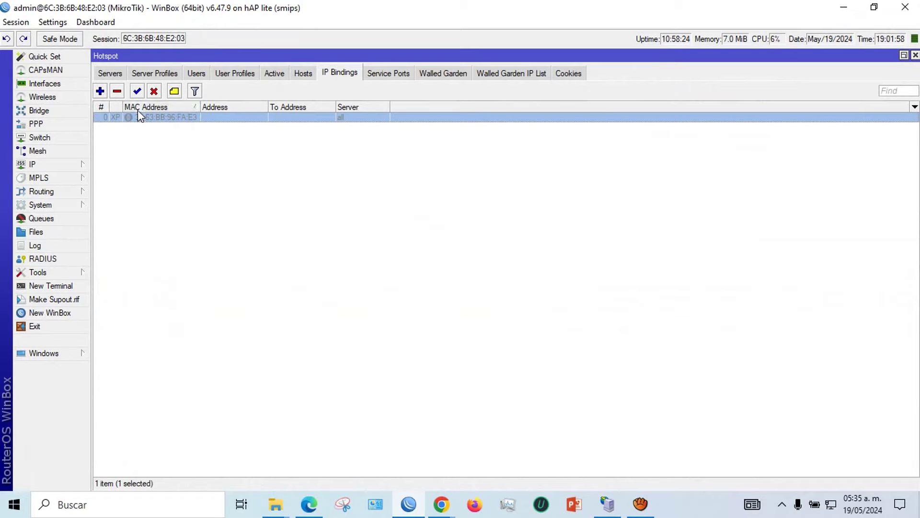
left_click(137, 91)
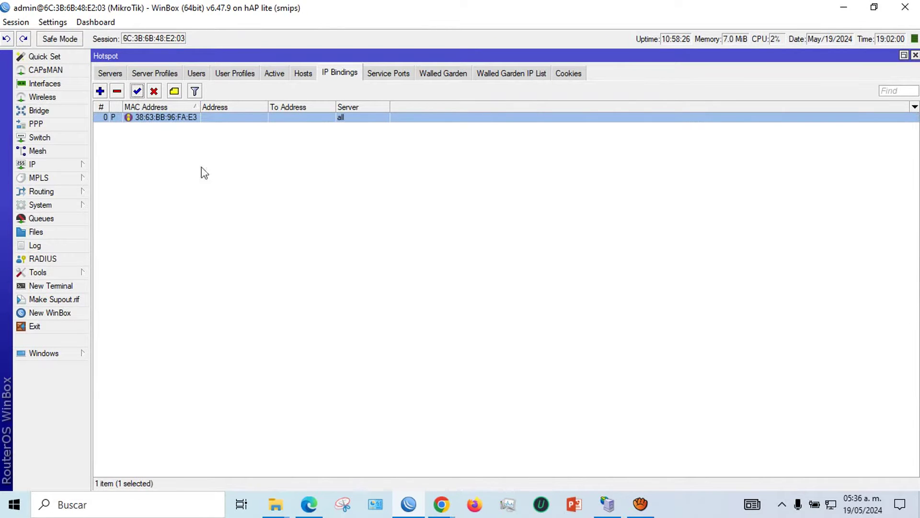
- Switch to the Mikhmon window in Chrome and generate one voucher with the 12HORAS profile
left_click(441, 504)
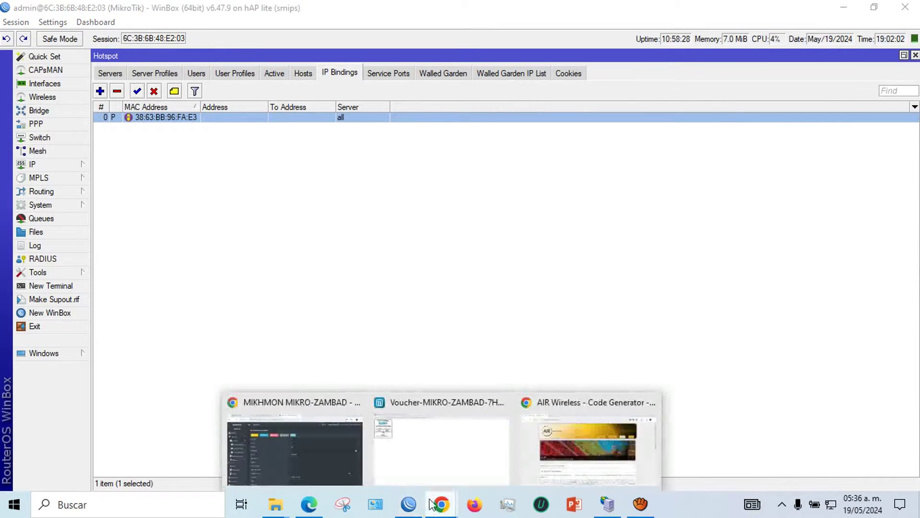
left_click(332, 465)
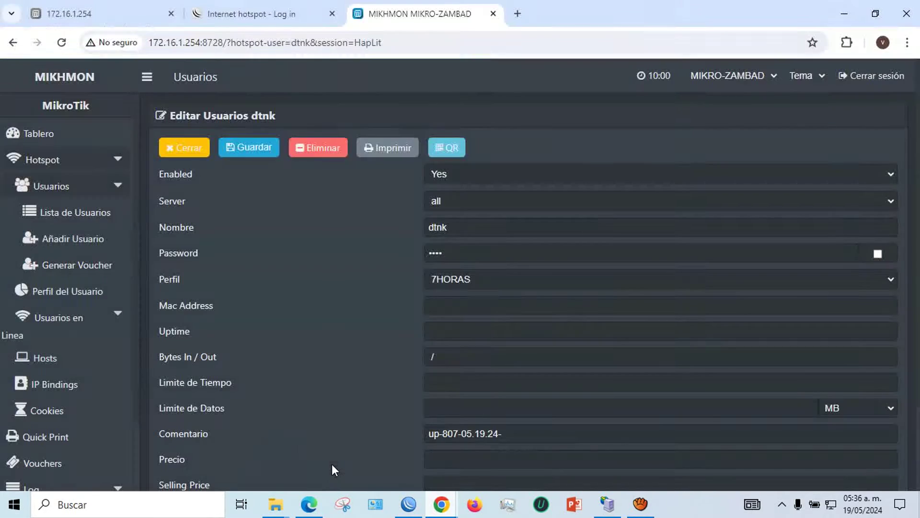
left_click(49, 139)
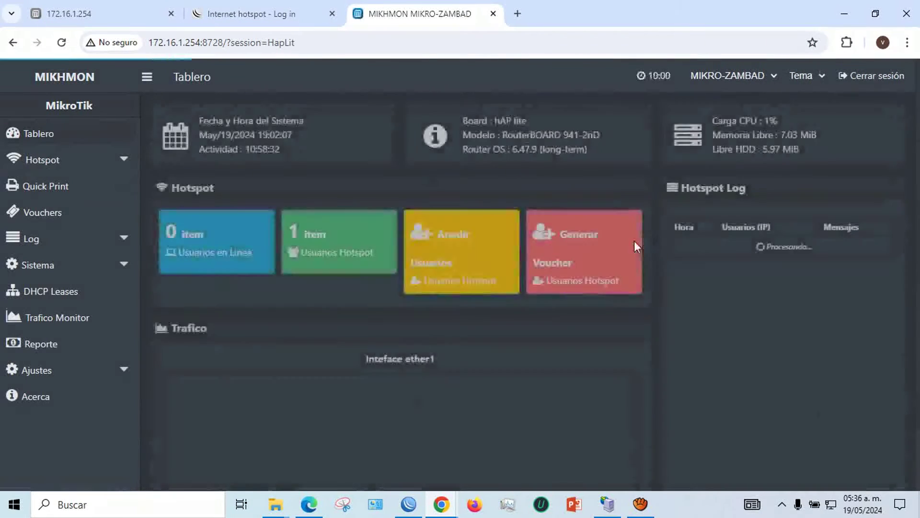
left_click(581, 277)
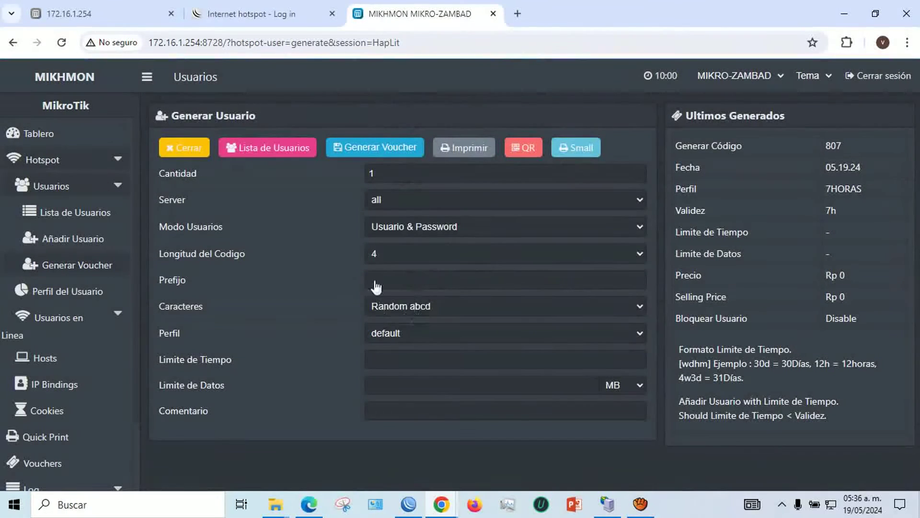
left_click(405, 333)
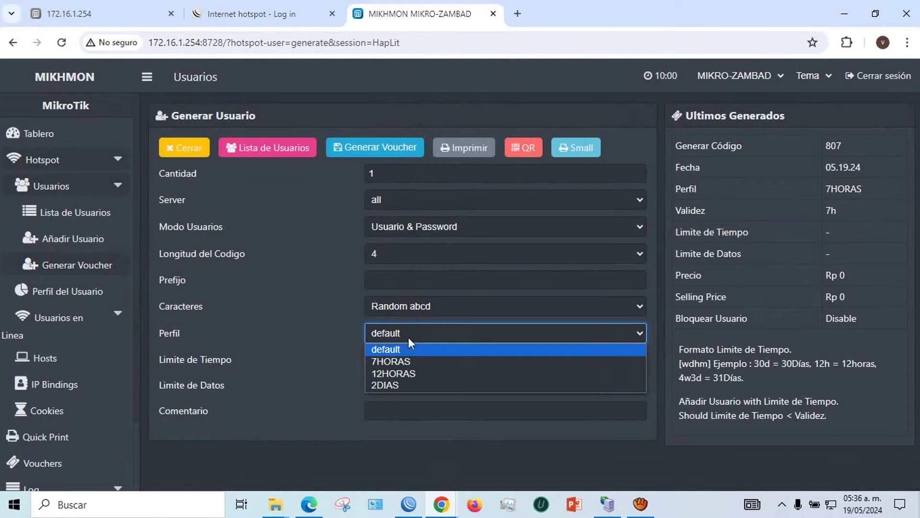
left_click(406, 373)
left_click(360, 150)
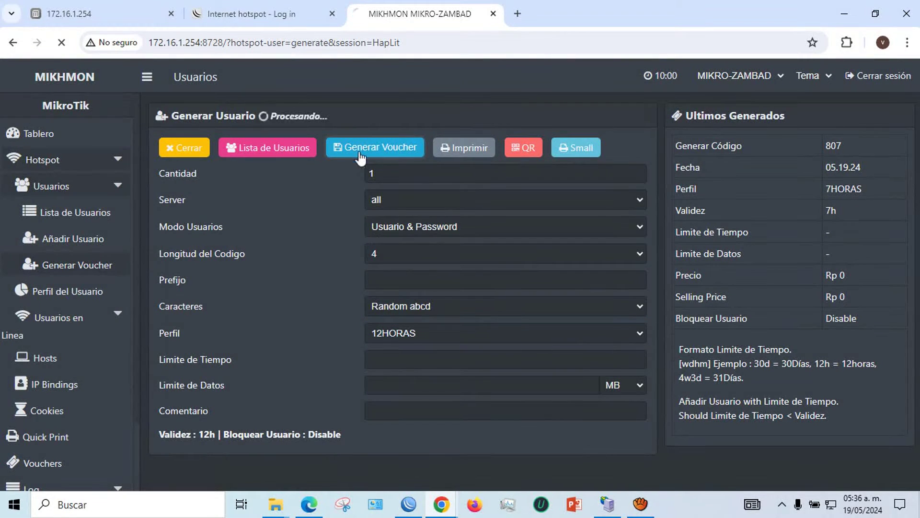
- Open the new 12-hour voucher's print view, maximize its window and dismiss the print dialog
left_click(362, 156)
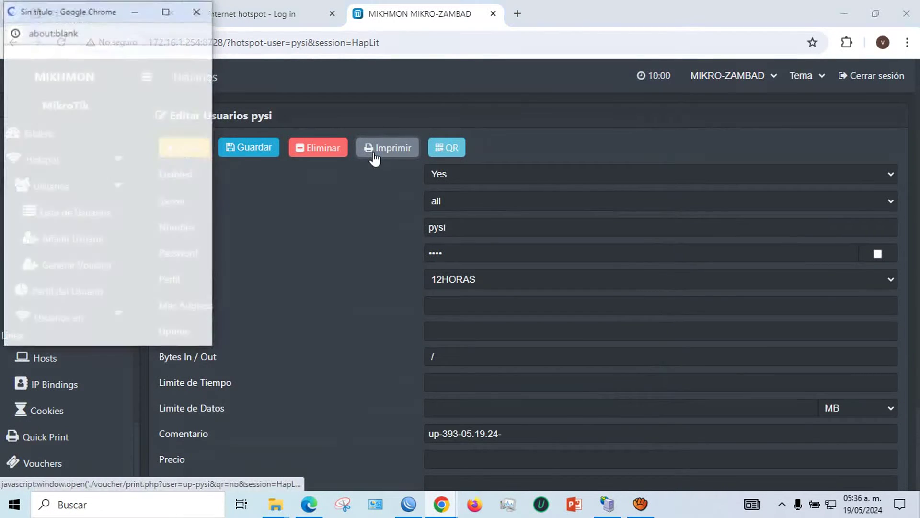
double_click(169, 19)
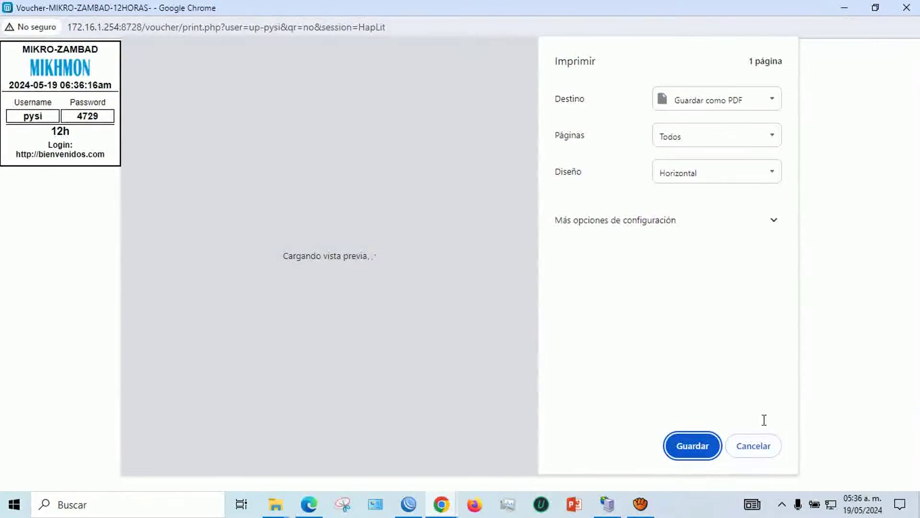
left_click(747, 447)
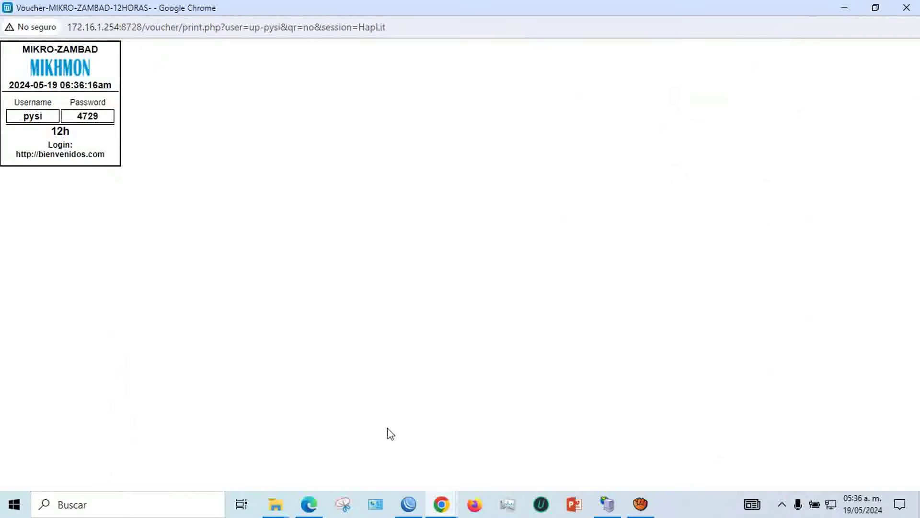
- Switch to WinBox, disable the computer's MAC address entry in the hotspot IP Bindings and show the Users list
left_click(409, 504)
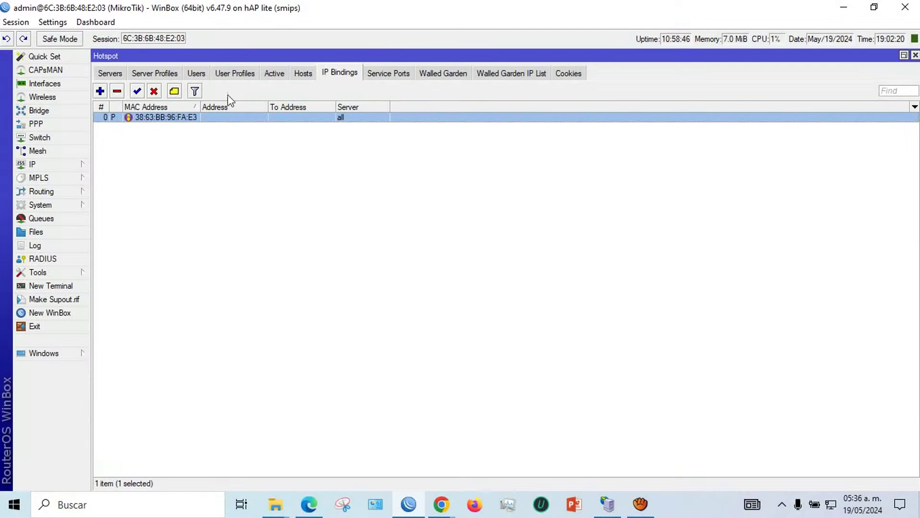
left_click(154, 92)
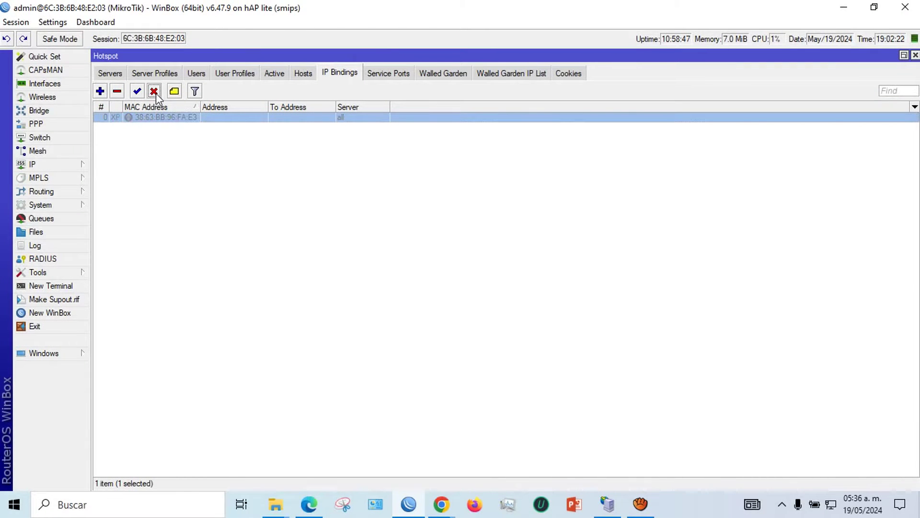
left_click(205, 73)
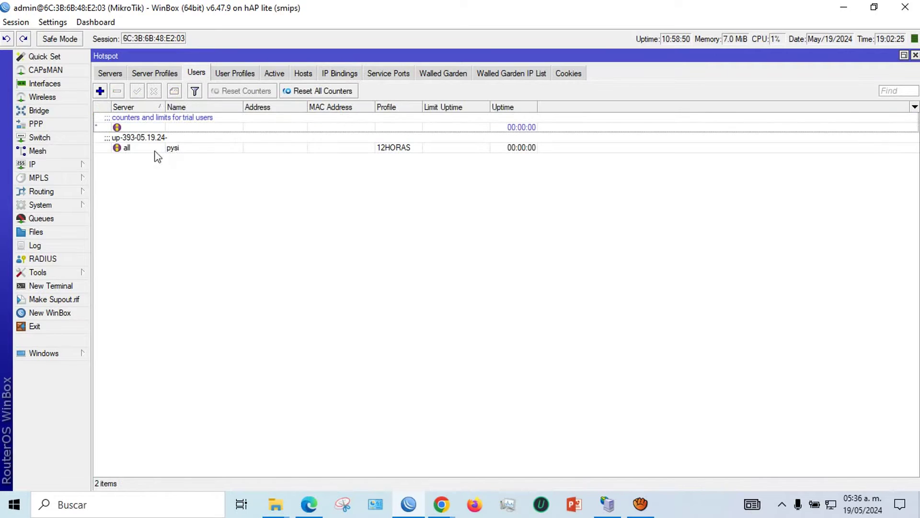
- Switch to Chrome, close the 7-hour voucher window and reload the AIR Wireless page to reach the hotspot login, dismissing the save-password offer
left_click(441, 508)
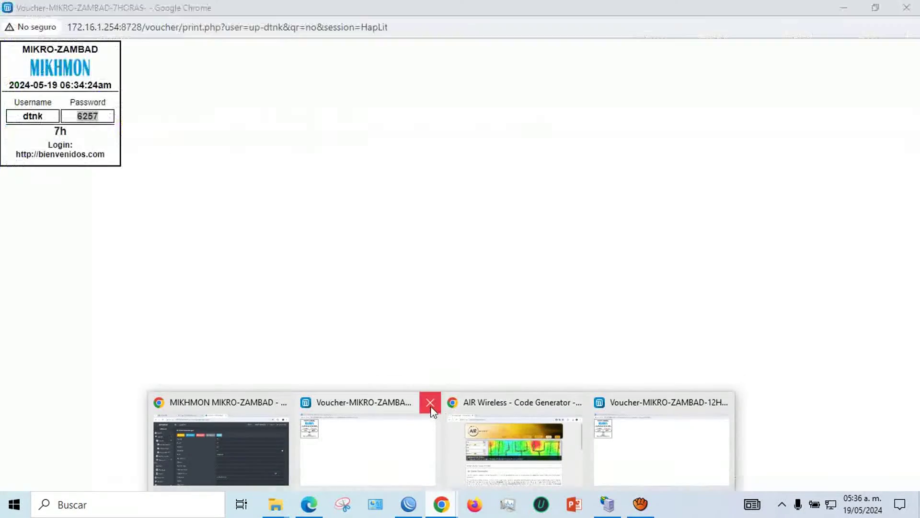
left_click(430, 402)
left_click(453, 449)
left_click(61, 43)
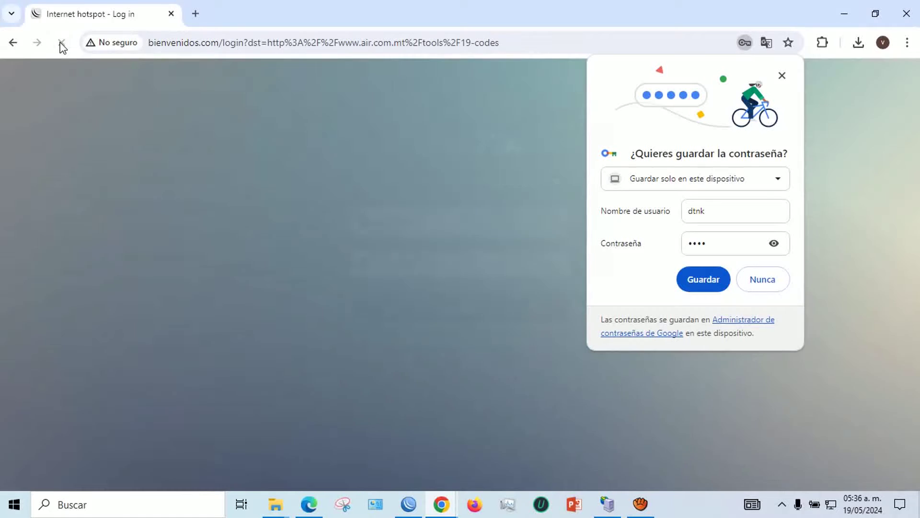
left_click(782, 76)
- Copy the username from the 12-hour voucher and paste it into the hotspot login's Username field
mouse_move(442, 505)
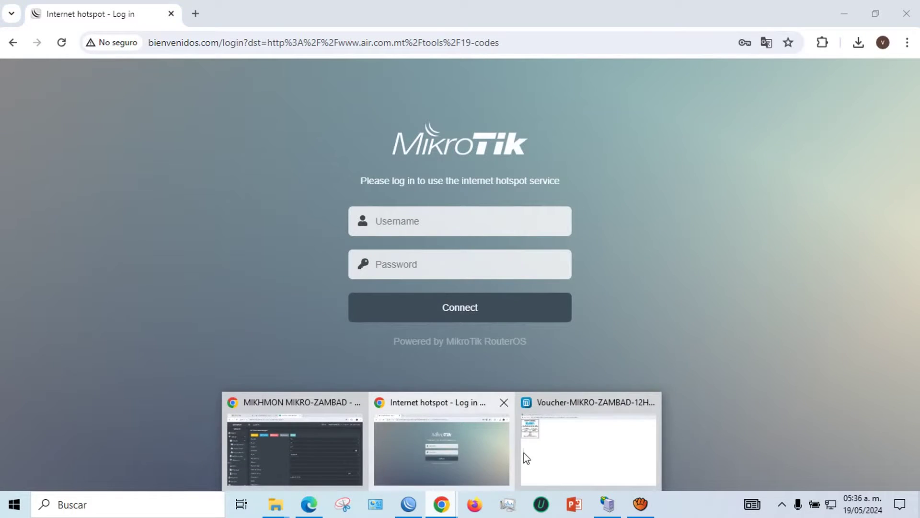
left_click(565, 451)
left_click_drag(54, 119, 12, 117)
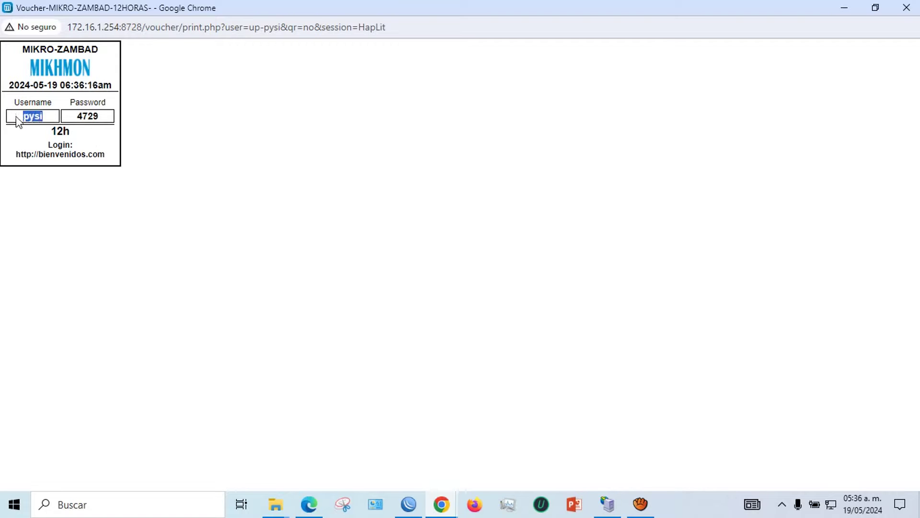
right_click(32, 120)
left_click(54, 133)
left_click(409, 504)
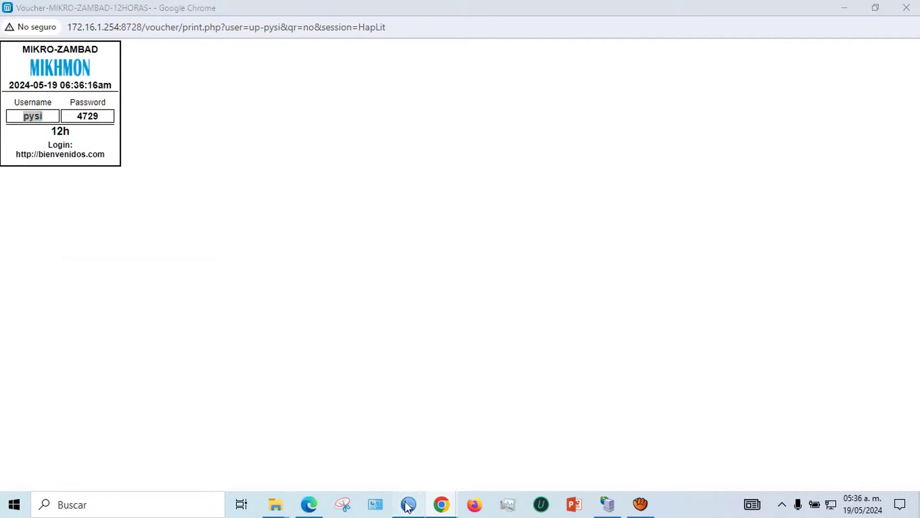
mouse_move(442, 504)
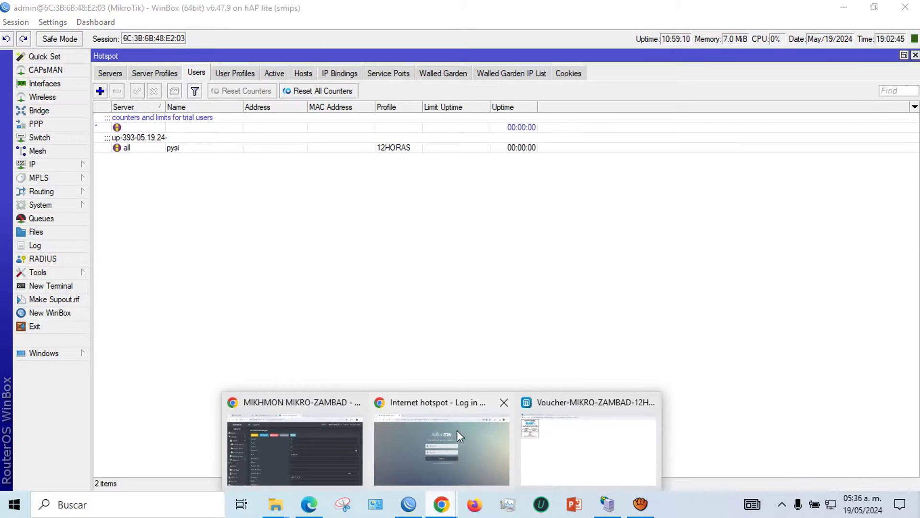
left_click(456, 431)
right_click(394, 221)
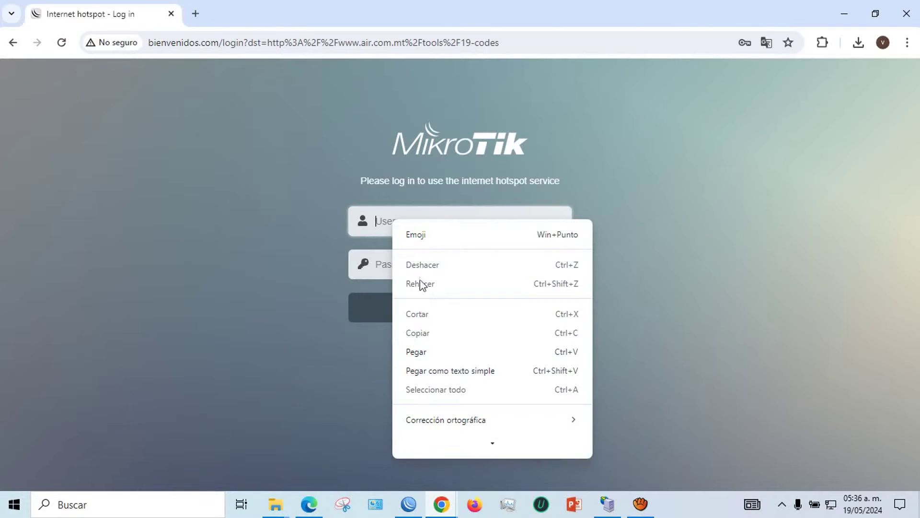
left_click(422, 351)
- Return to the 12-hour voucher window and copy the voucher's password
mouse_move(455, 504)
left_click(527, 422)
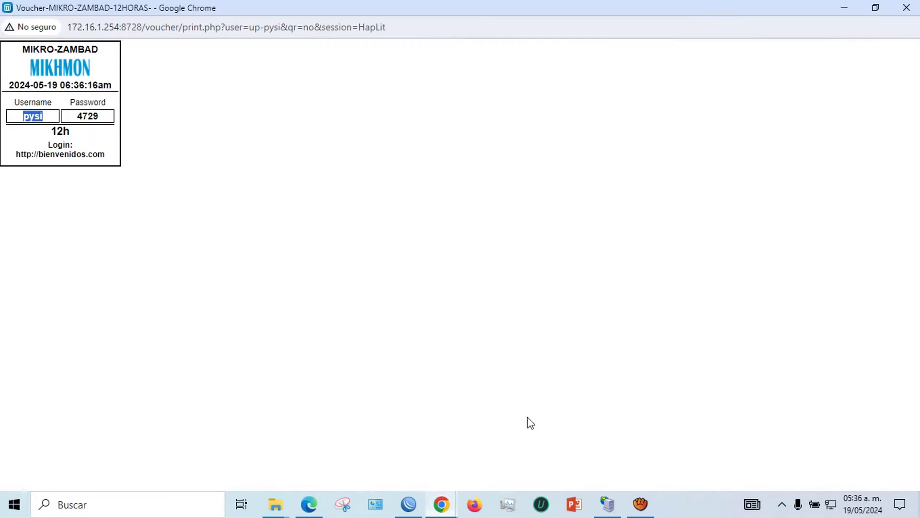
left_click_drag(103, 119, 78, 119)
right_click(80, 123)
left_click(99, 137)
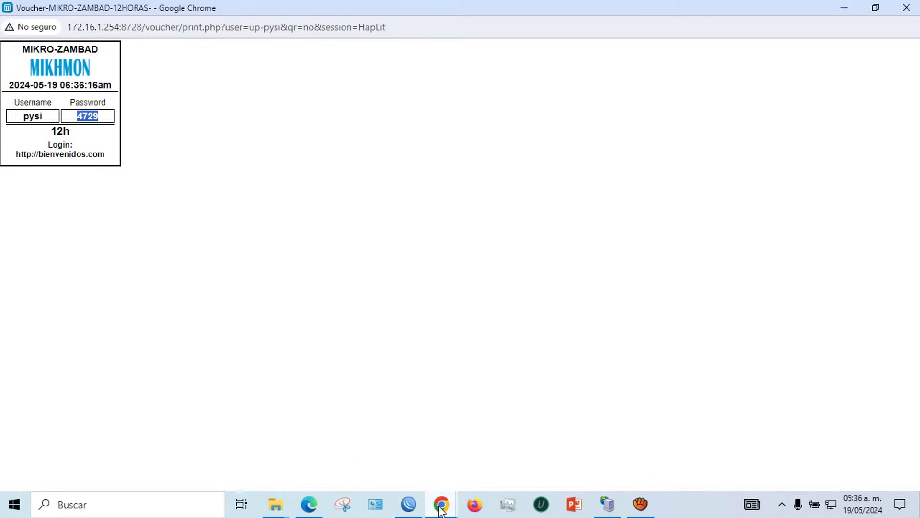
- Paste the voucher's password into the hotspot login's Password field, connect and switch to WinBox to check the hotspot Users list
mouse_move(441, 510)
left_click(450, 470)
left_click(391, 265)
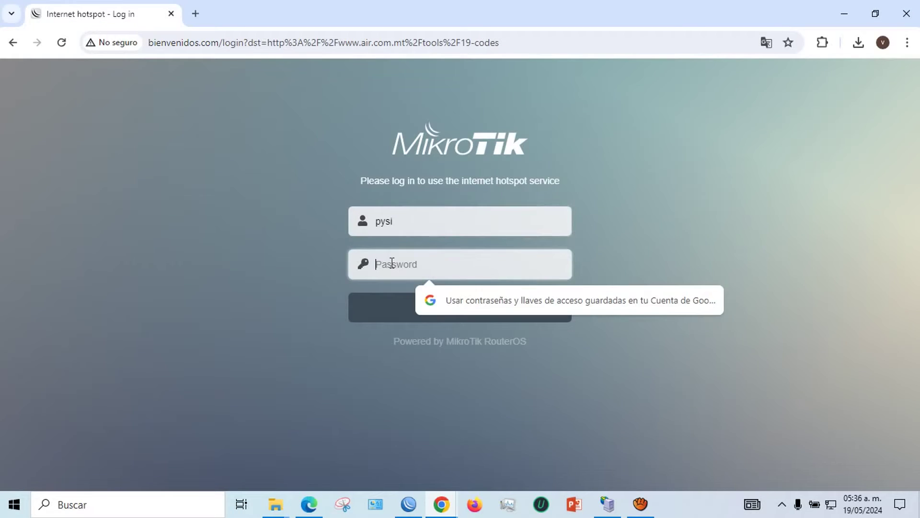
right_click(392, 262)
left_click(415, 209)
left_click(446, 307)
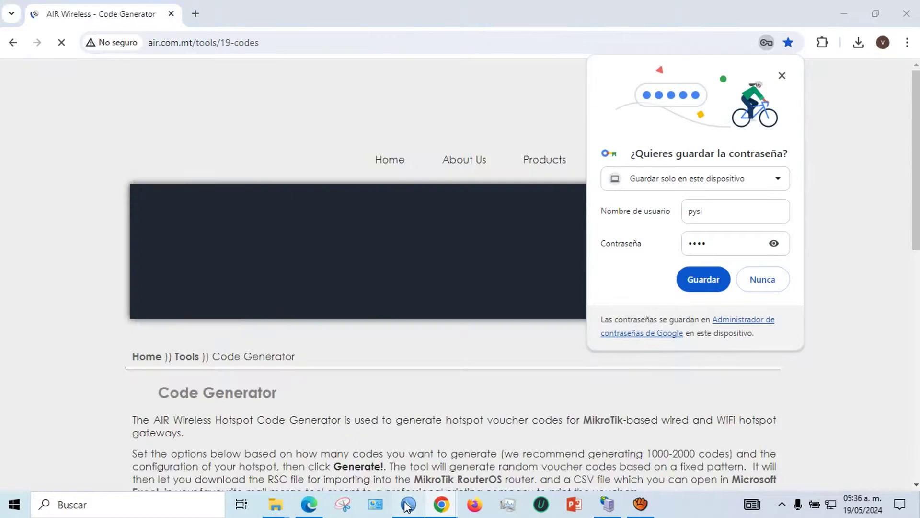
left_click(406, 506)
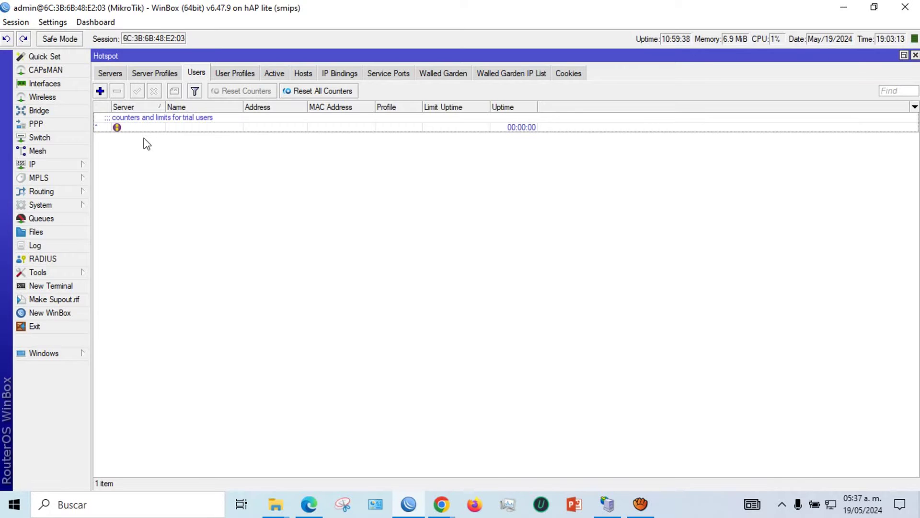
- Switch to Chrome, close the 12-hour voucher window and go to the Mikhmon dashboard
left_click(441, 503)
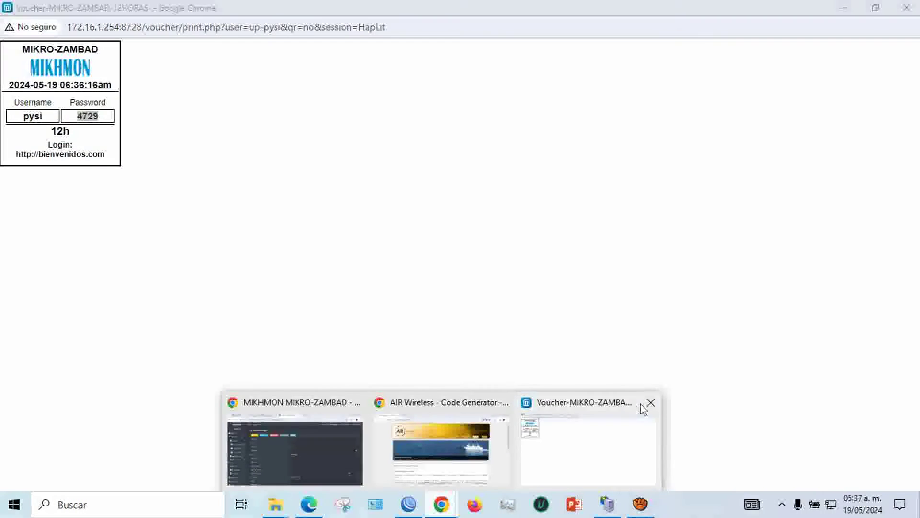
left_click(647, 404)
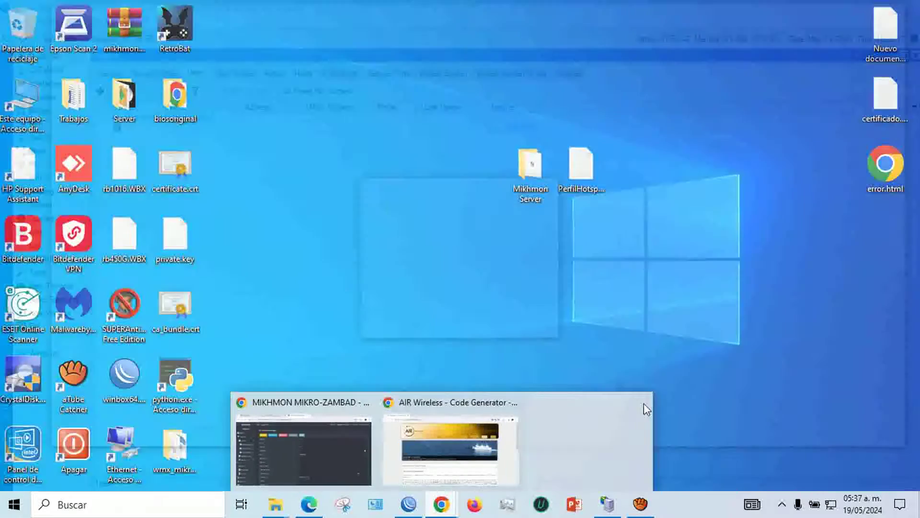
left_click(417, 441)
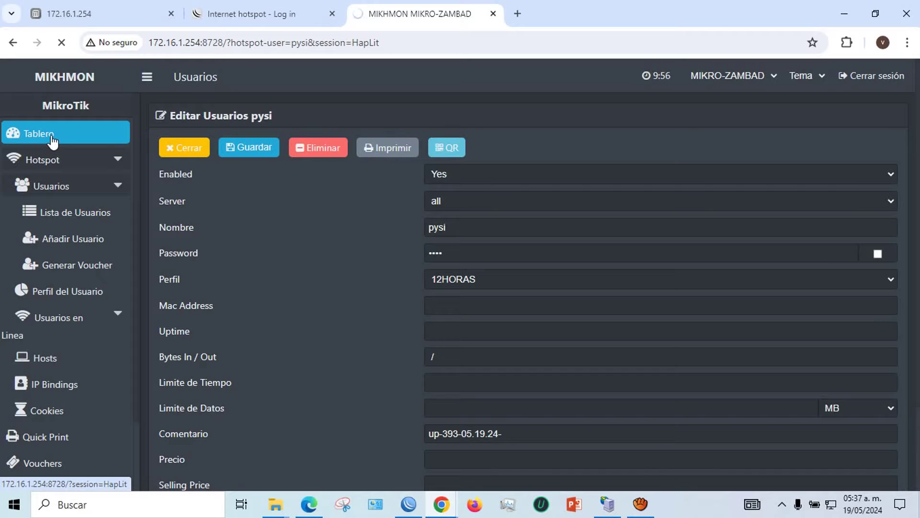
- Switch to WinBox and enable the computer's MAC address entry in the hotspot IP Bindings
left_click(409, 503)
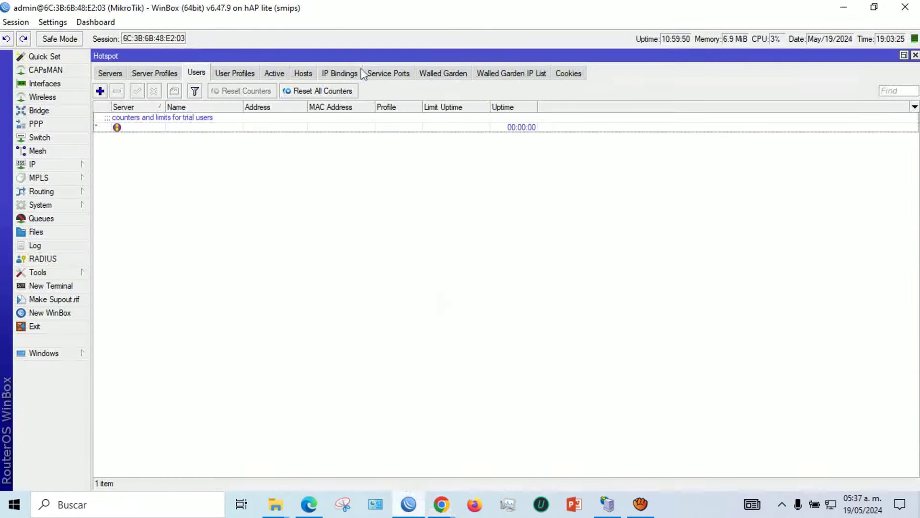
left_click(338, 76)
left_click(137, 91)
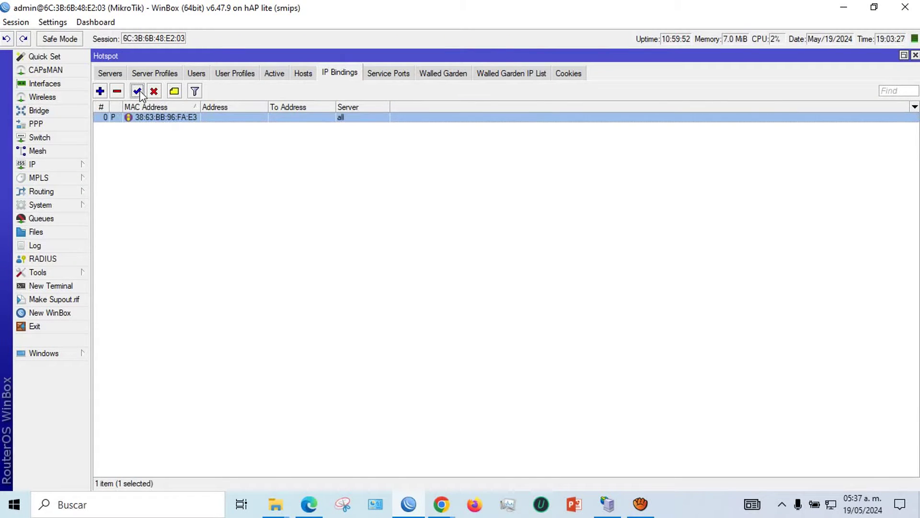
- Switch to Mikhmon in Chrome and generate one hotspot voucher with the 2DIAS profile
mouse_move(442, 503)
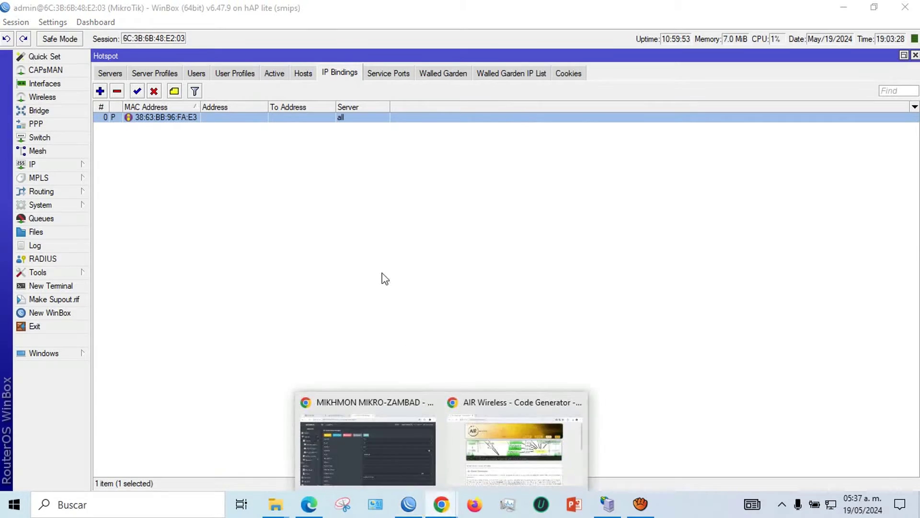
left_click(403, 448)
left_click(203, 140)
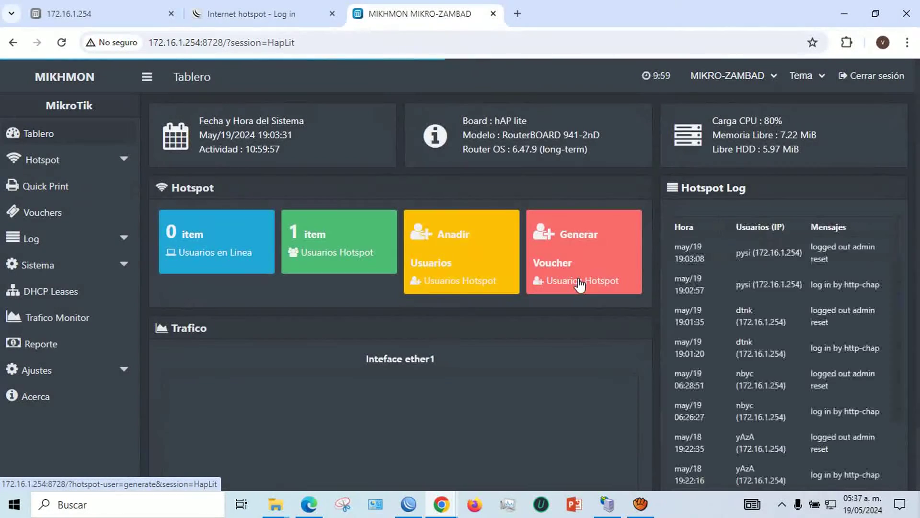
left_click(580, 284)
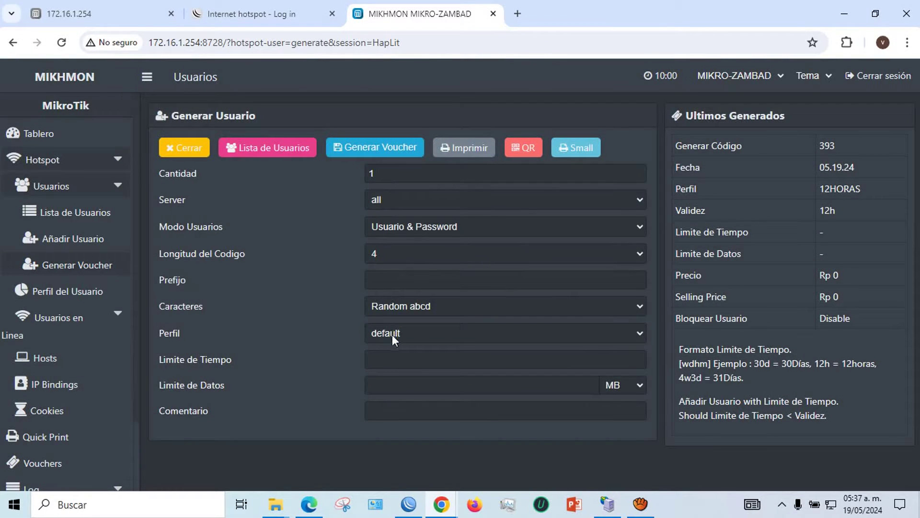
left_click(392, 334)
left_click(392, 384)
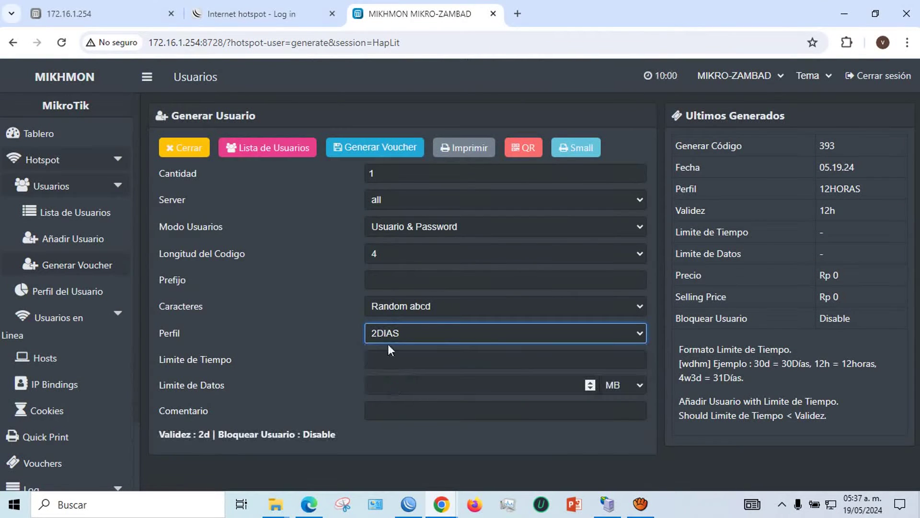
left_click(374, 149)
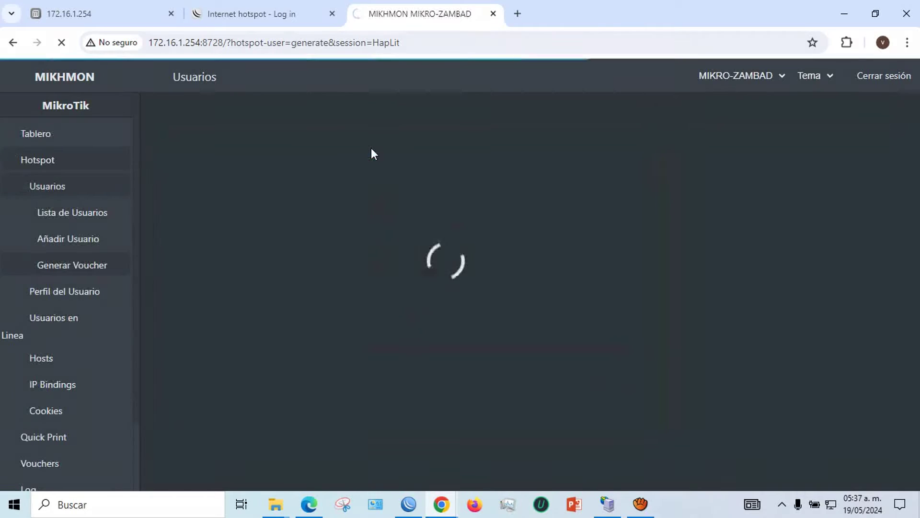
- Open the new 2-day voucher's print view, maximize its window, dismiss the print dialog and select the username
left_click(372, 149)
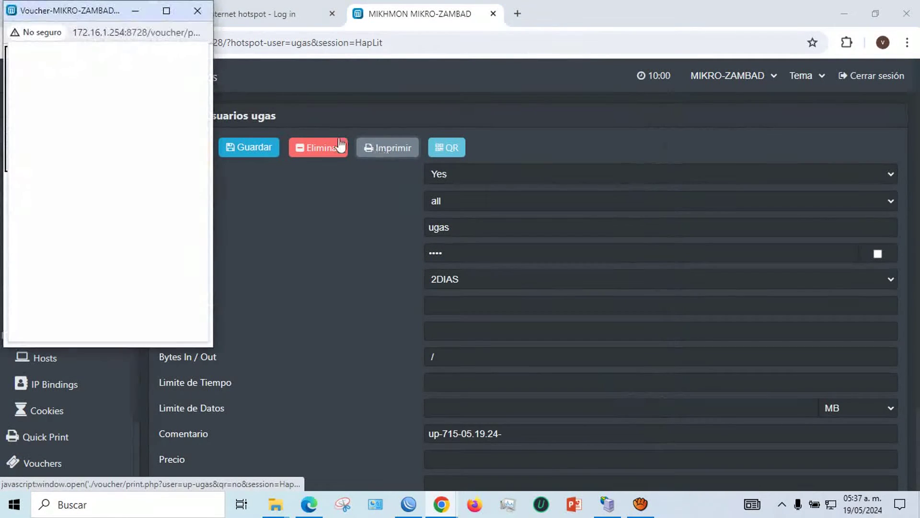
left_click(166, 10)
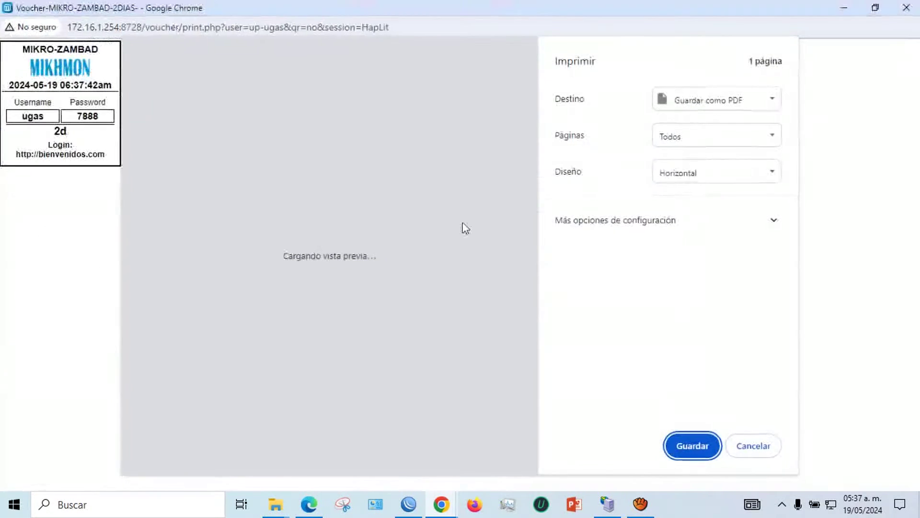
left_click(745, 443)
left_click_drag(58, 118, 8, 122)
- Switch to WinBox, disable the MAC address entry in IP Bindings again and show the hotspot Users list
left_click(409, 503)
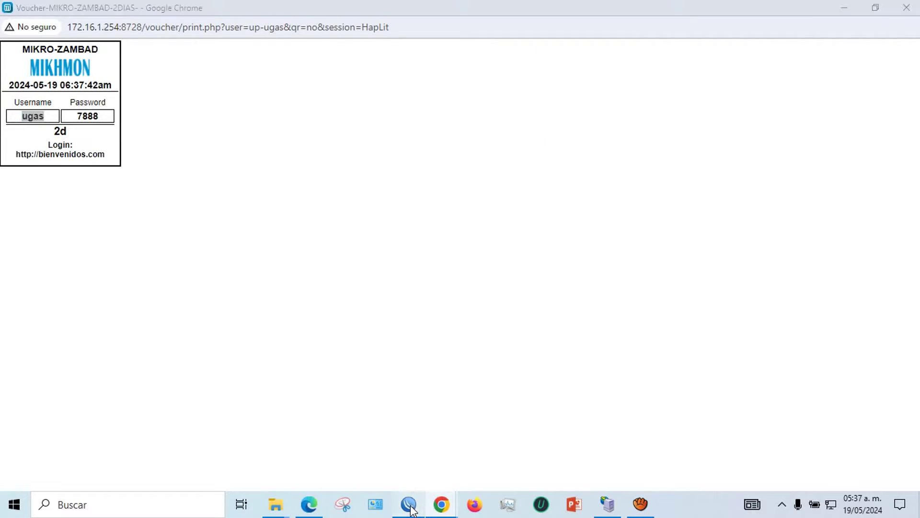
left_click(154, 92)
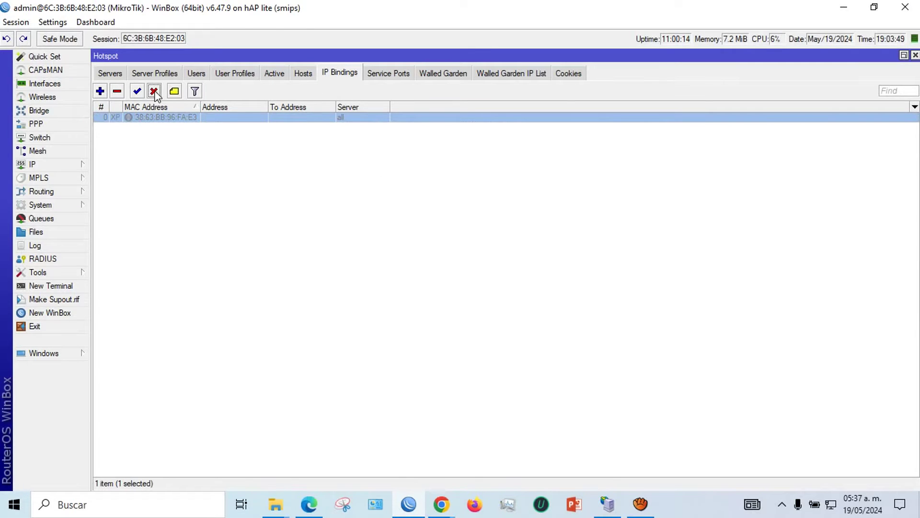
left_click(194, 75)
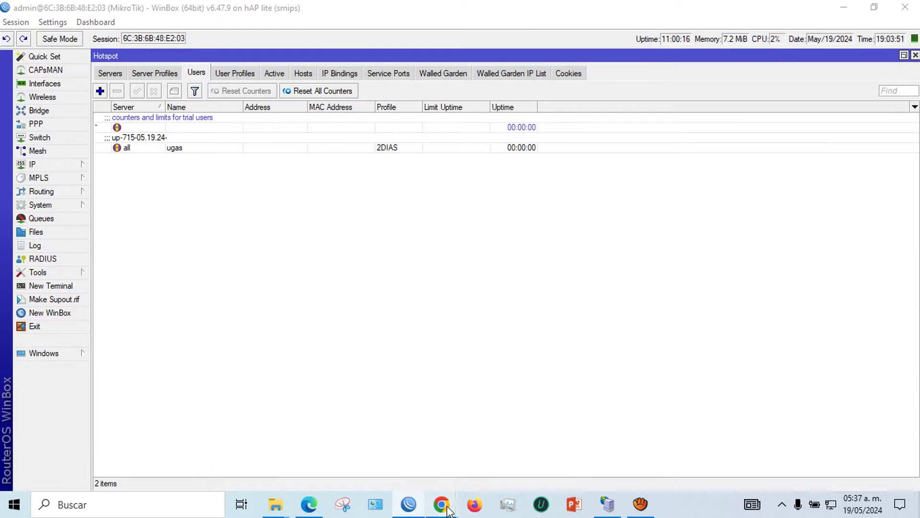
mouse_move(442, 502)
left_click(313, 440)
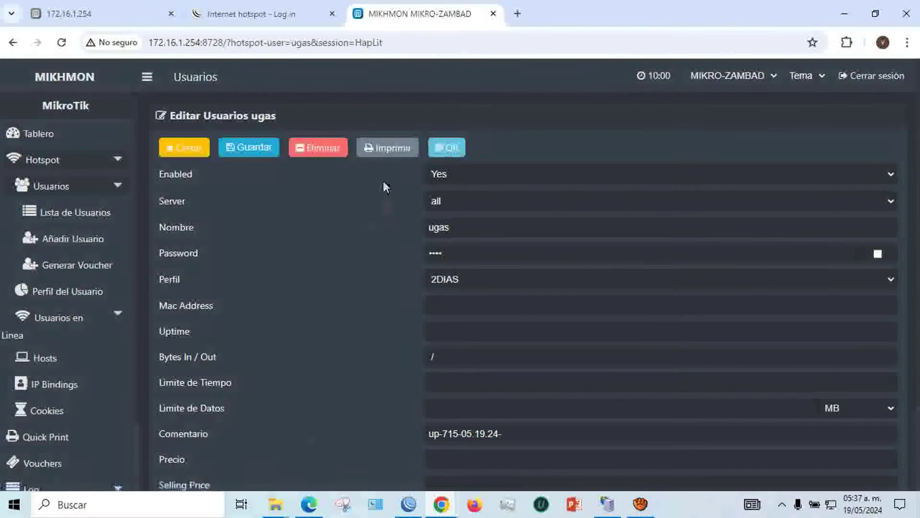
left_click(384, 151)
left_click(166, 10)
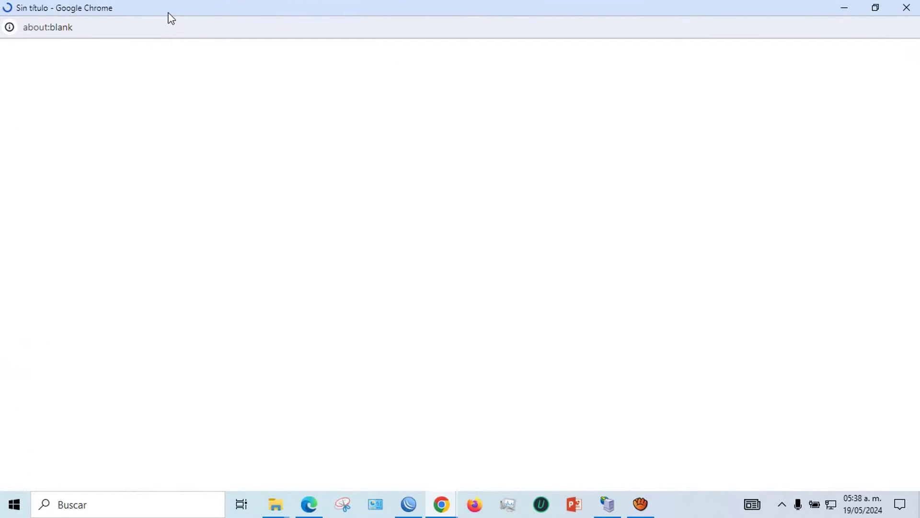
left_click(906, 7)
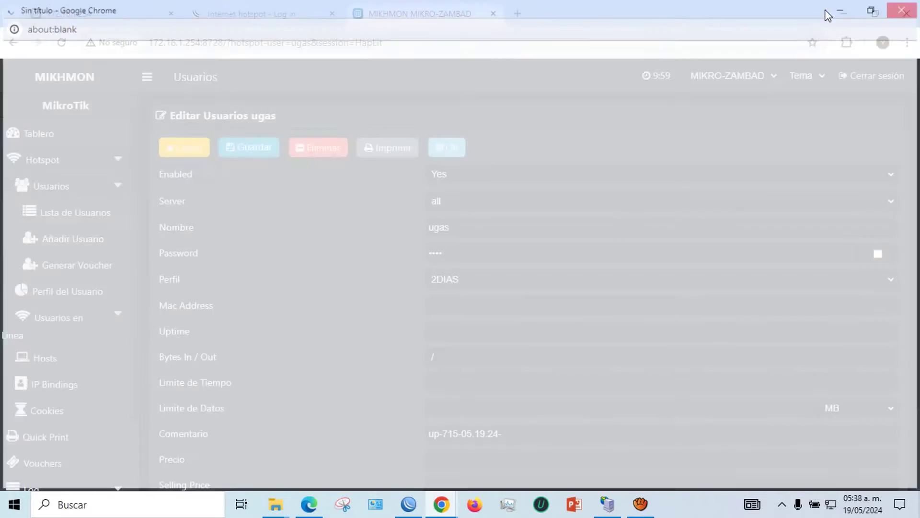
- Switch to WinBox, open the properties of the 2DIAS hotspot user and turn off Hide Passwords
left_click(411, 506)
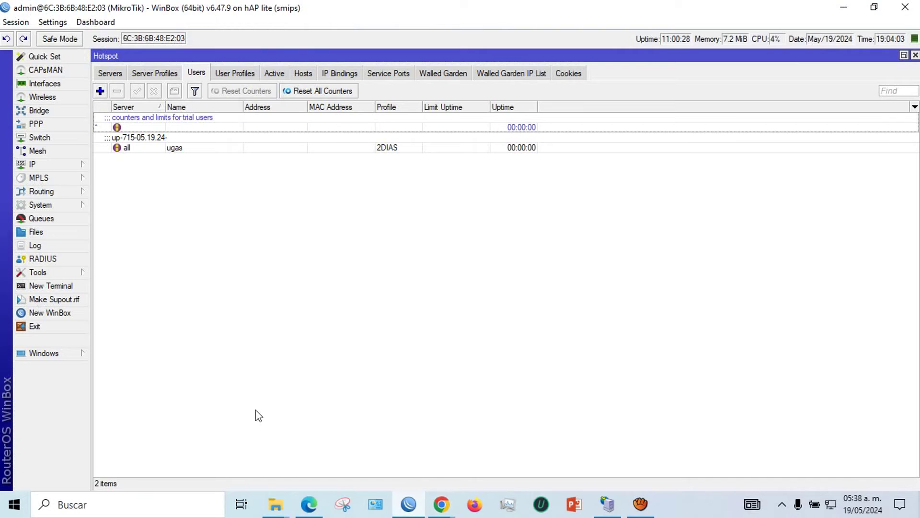
double_click(151, 148)
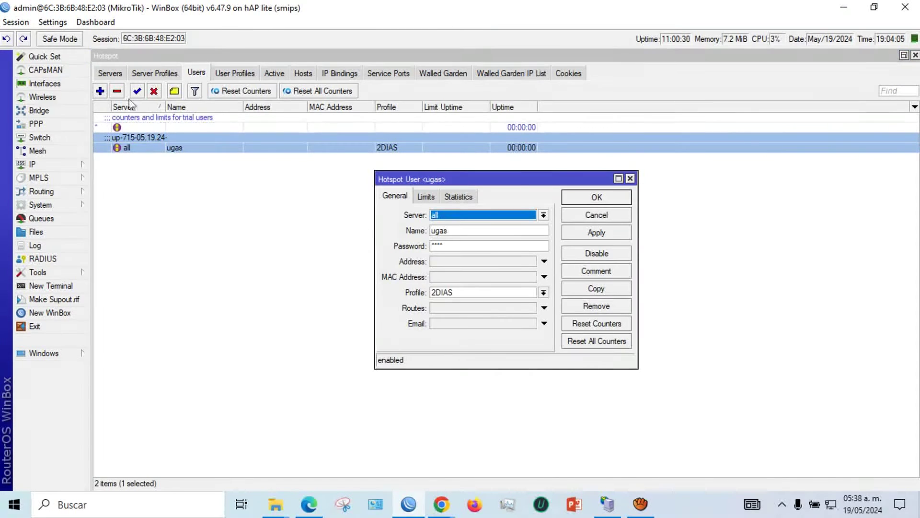
left_click(52, 22)
left_click(58, 53)
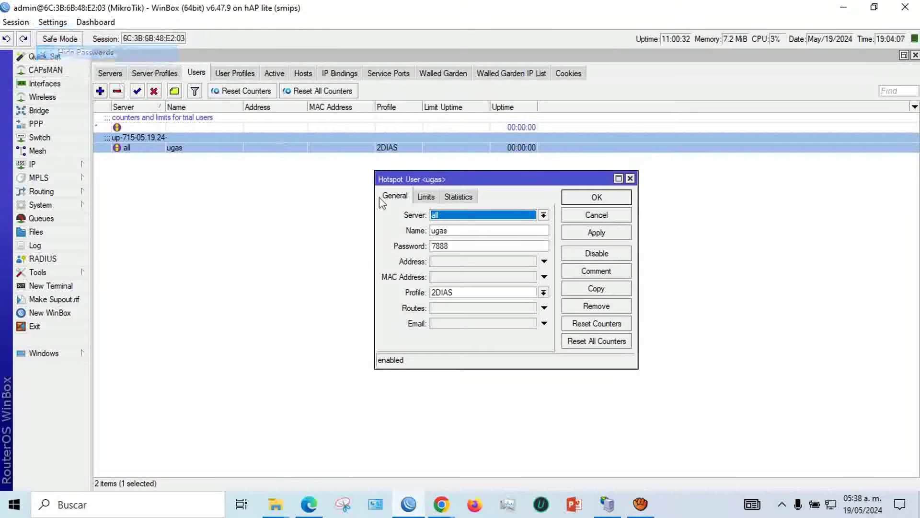
- Copy the username from the Name field of the 2DIAS user's properties
left_click_drag(453, 232, 430, 232)
right_click(429, 232)
left_click(471, 255)
- Reload the AIR Wireless page in Chrome, refuse to save the password and paste the copied username into the hotspot login's Username field
mouse_move(444, 507)
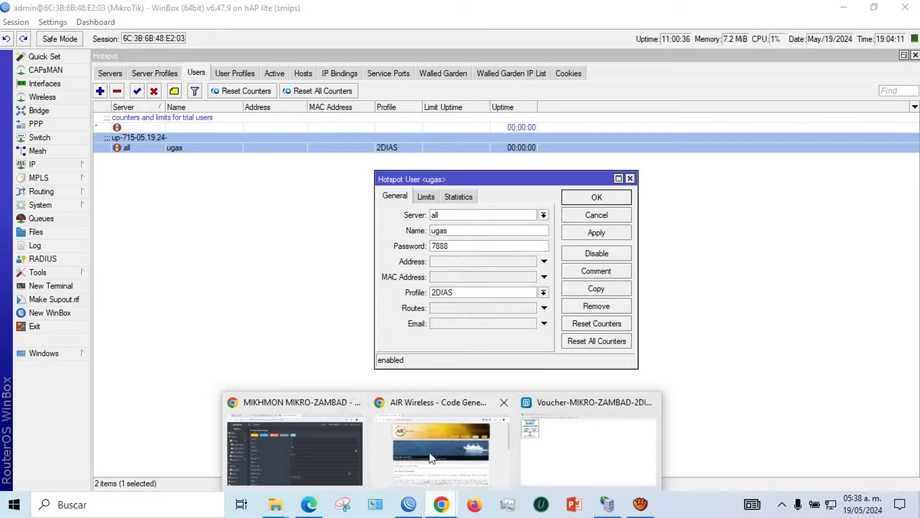
left_click(453, 458)
left_click(67, 45)
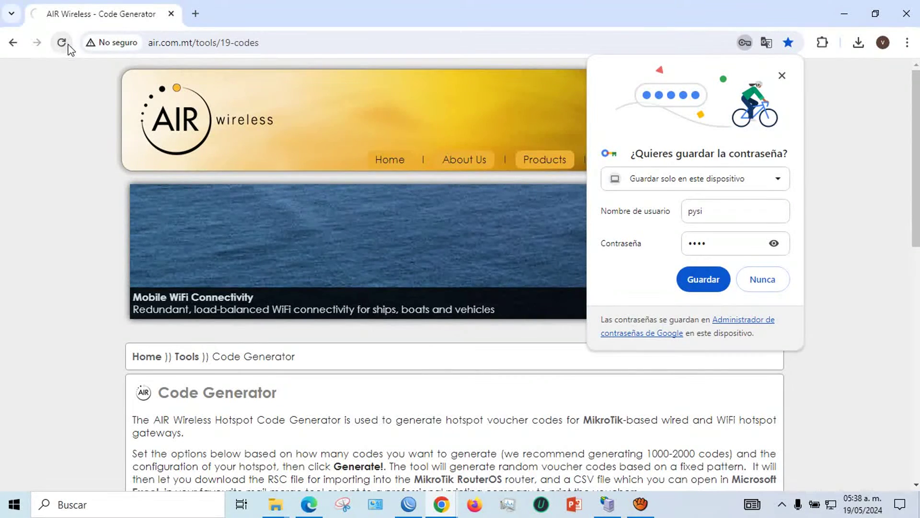
left_click(757, 280)
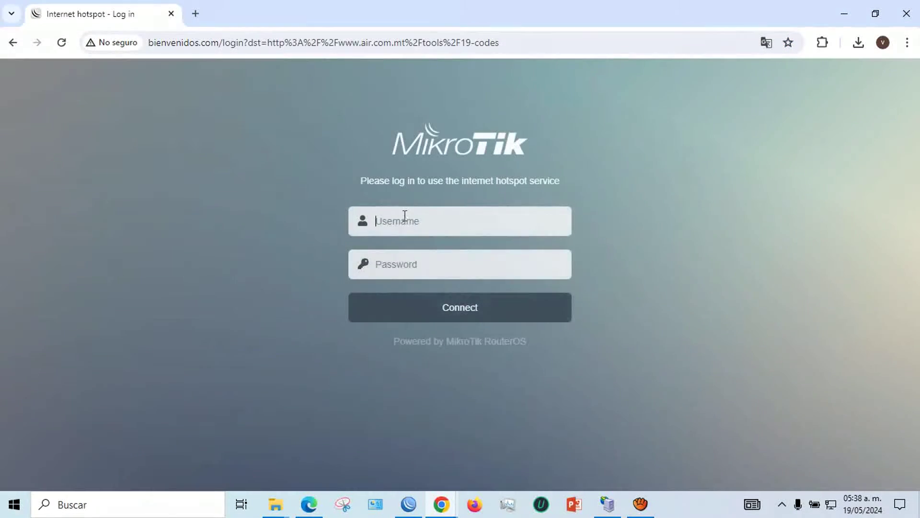
right_click(406, 216)
left_click(428, 347)
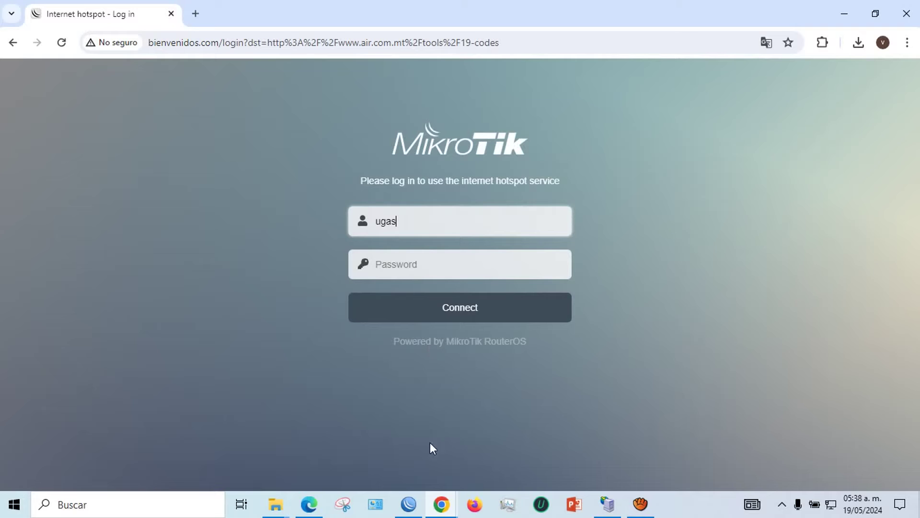
- Return to WinBox and copy the password from the 2DIAS user's properties
left_click(412, 504)
double_click(461, 246)
right_click(460, 248)
left_click(491, 271)
- Switch to the hotspot login in Chrome, paste the 2DIAS user's password into the Password field and connect
left_click(441, 504)
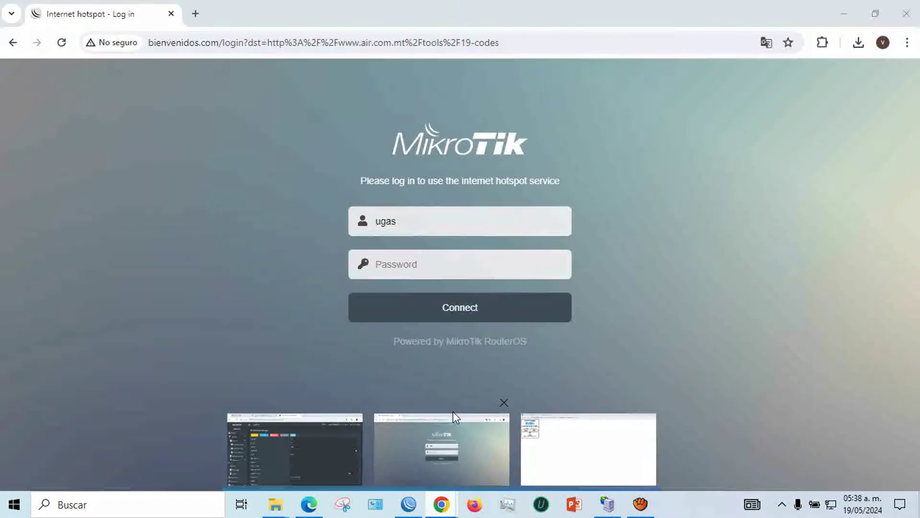
left_click(453, 411)
right_click(408, 265)
left_click(446, 224)
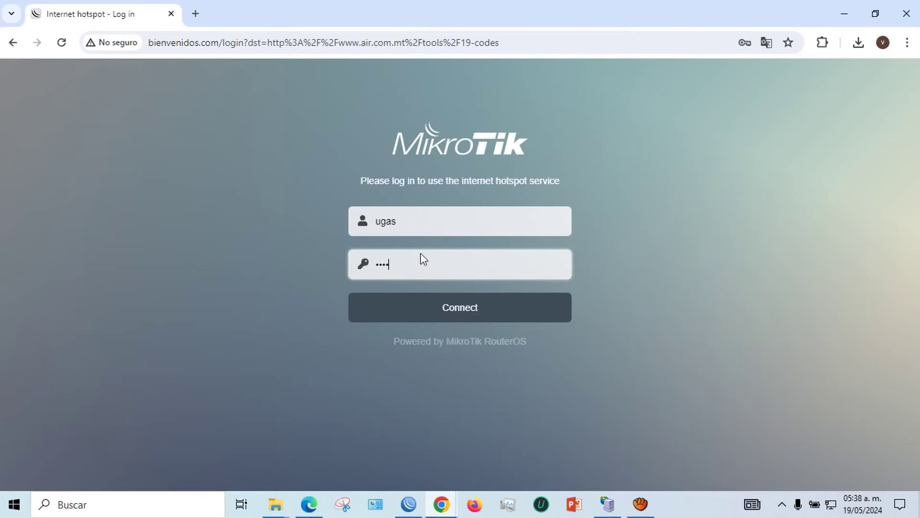
left_click(453, 305)
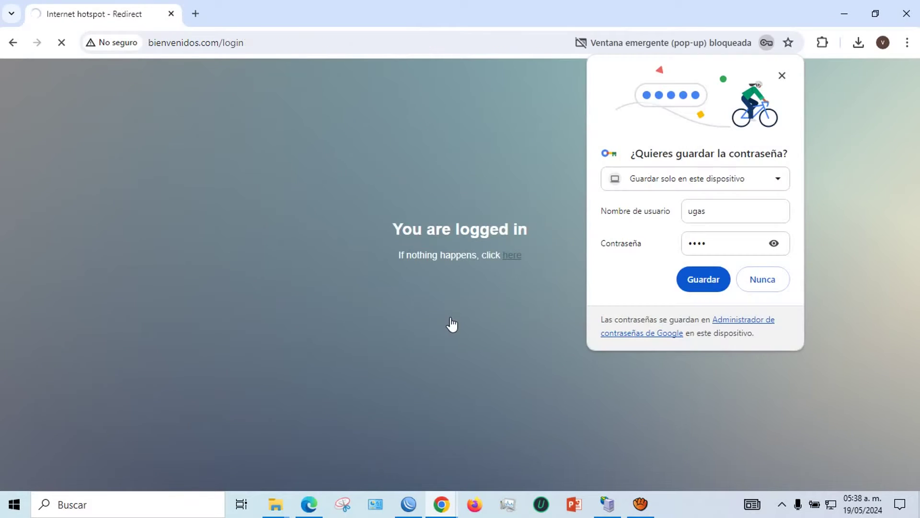
- Switch to WinBox, confirm and close the 2DIAS user's properties, and check that user's comment in the Users list
left_click(409, 504)
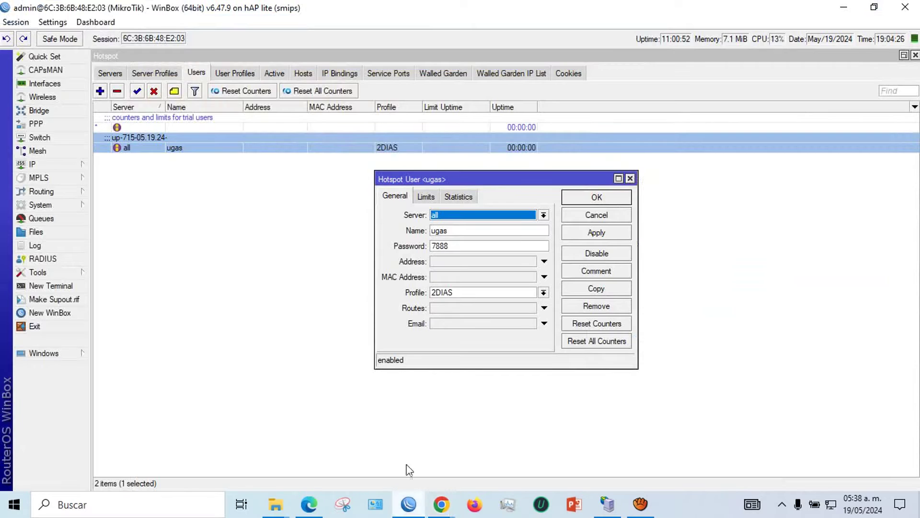
left_click(583, 198)
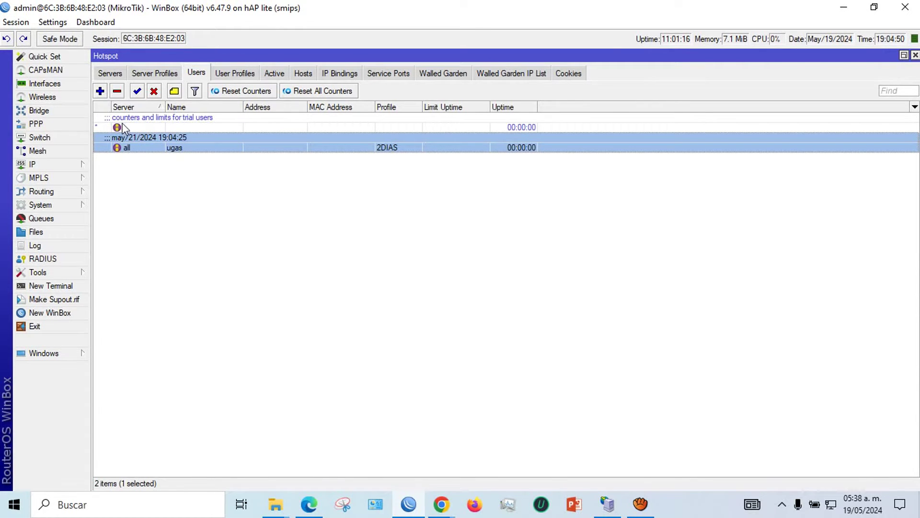
- Remove the 2DIAS hotspot user from the Users list and delete its active hotspot session
left_click(118, 92)
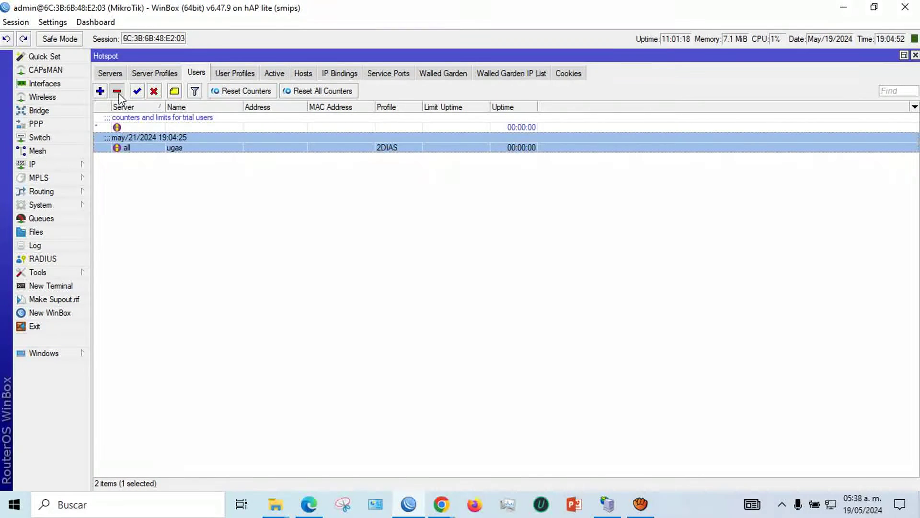
left_click(271, 76)
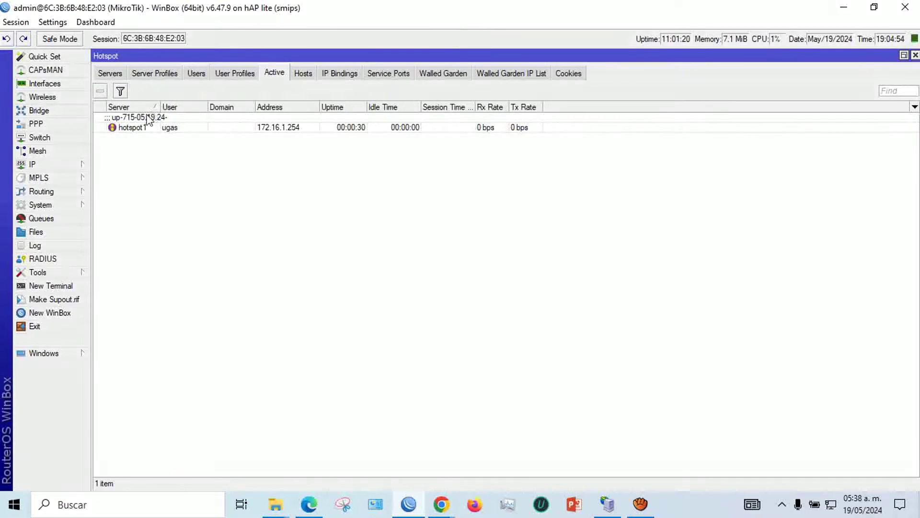
left_click(117, 126)
left_click(100, 90)
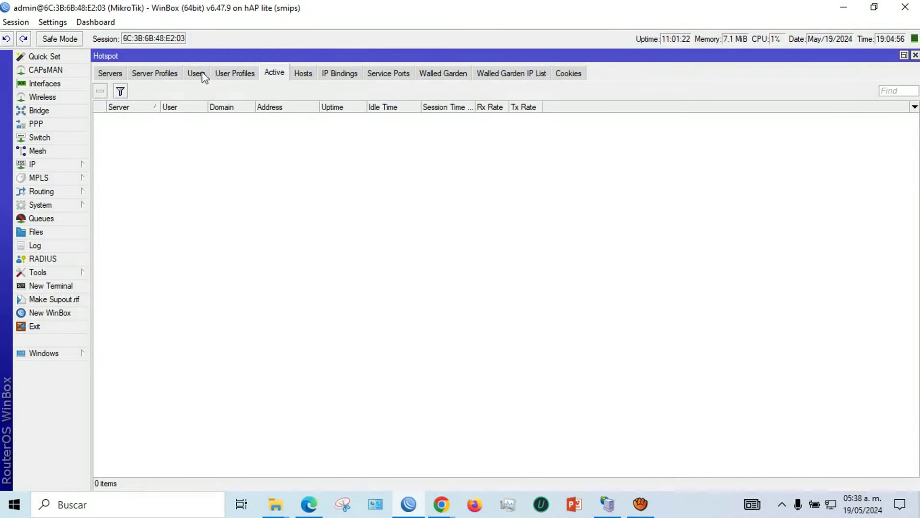
- Enable the bypassed MAC entry in the hotspot IP Bindings and return to the Users list
left_click(201, 73)
left_click(324, 73)
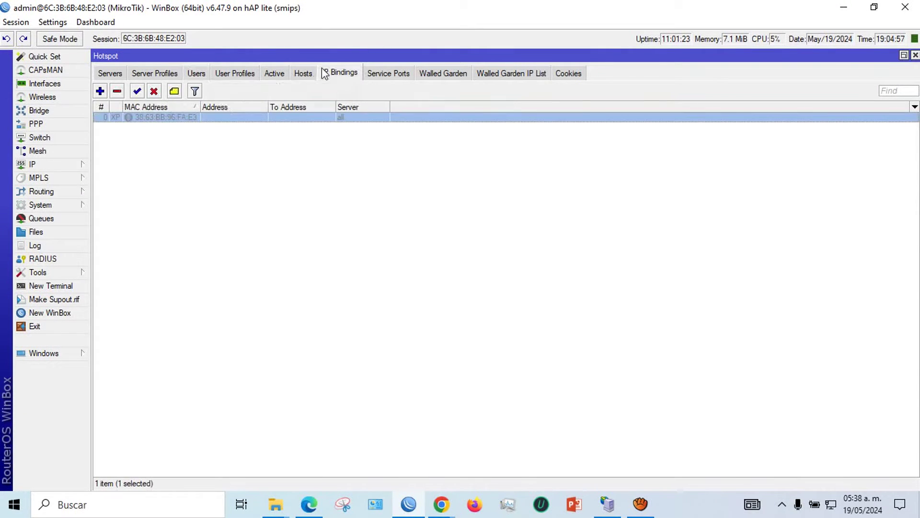
left_click(137, 91)
left_click(196, 74)
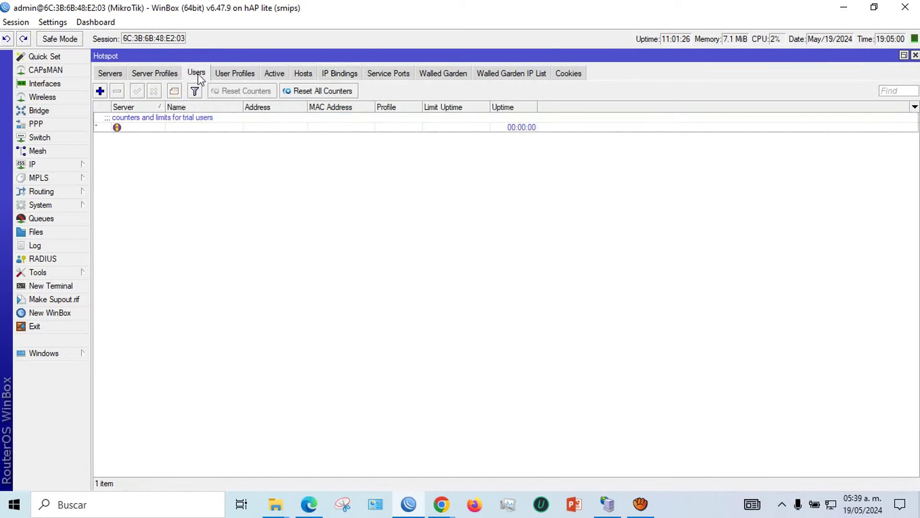
- Set the final delay in the 7HORAS user profile's On Login script to 30s, save the profile and return to the Users list
left_click(234, 73)
double_click(149, 128)
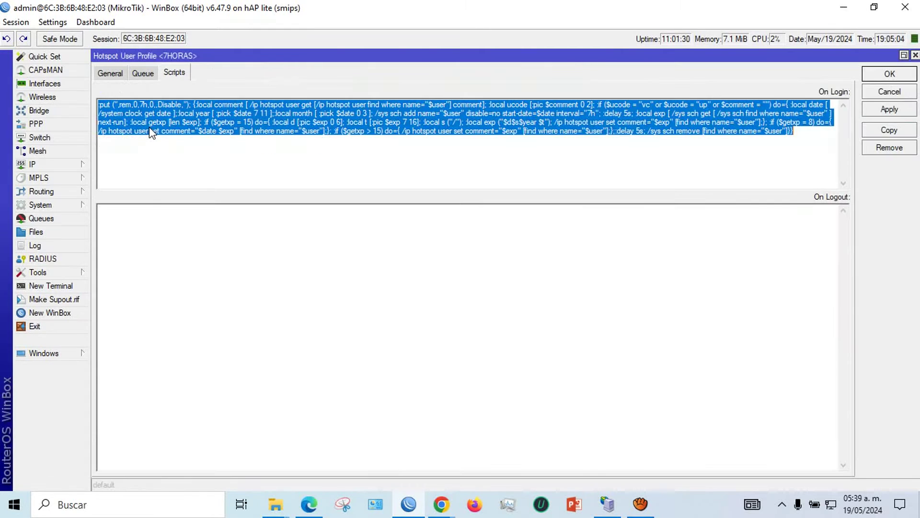
left_click(240, 164)
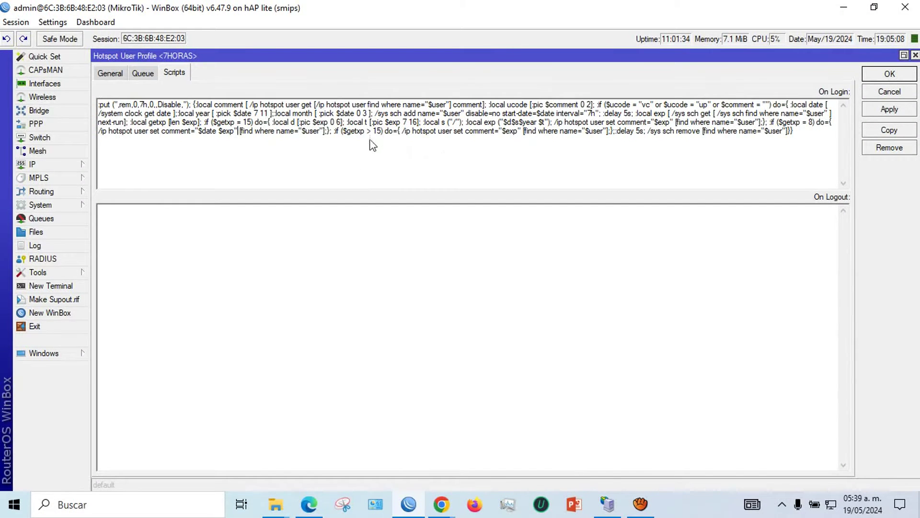
left_click_drag(636, 131, 641, 132)
type("30")
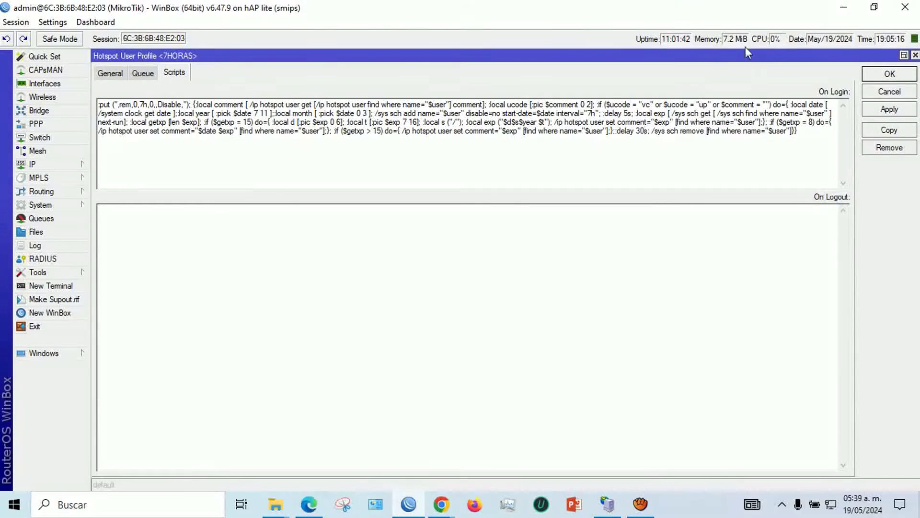
left_click_drag(597, 114, 589, 115)
left_click(888, 75)
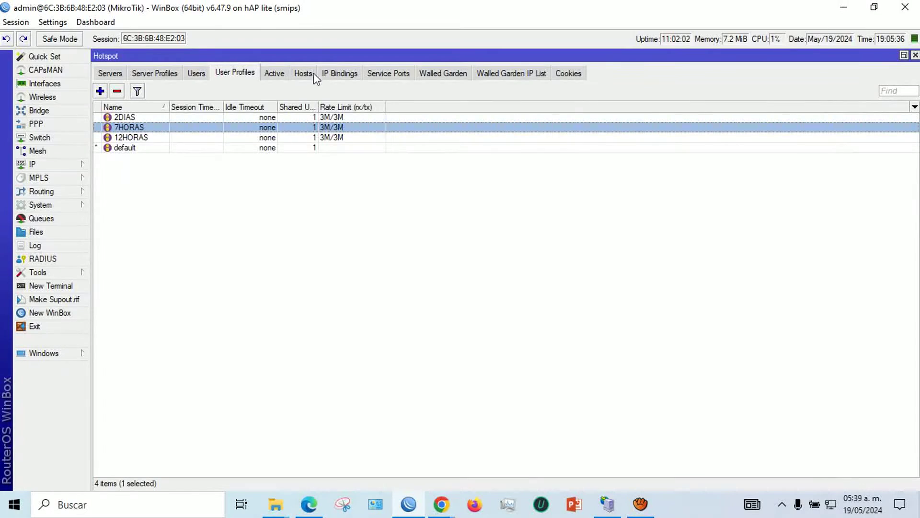
left_click(326, 73)
left_click(194, 73)
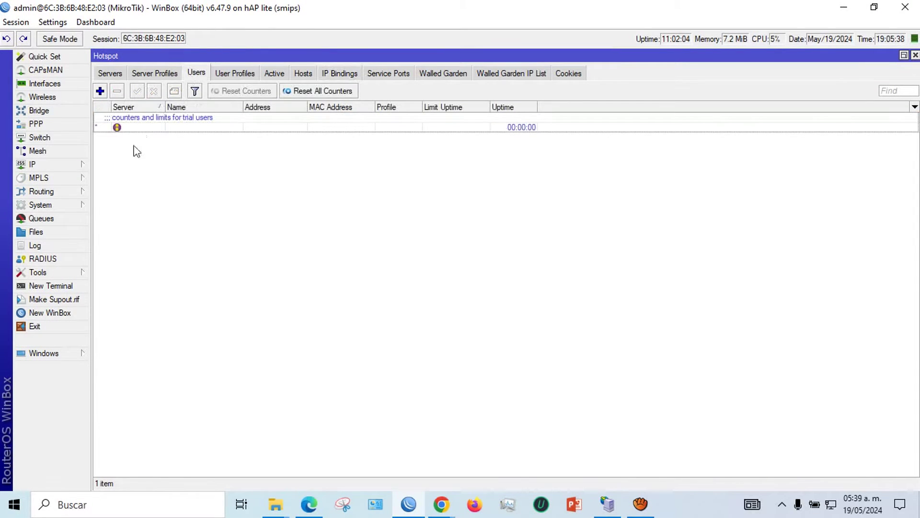
- Switch to Mikhmon in Chrome, try to reload the 2DIAS user's edit page and close its tab
mouse_move(442, 504)
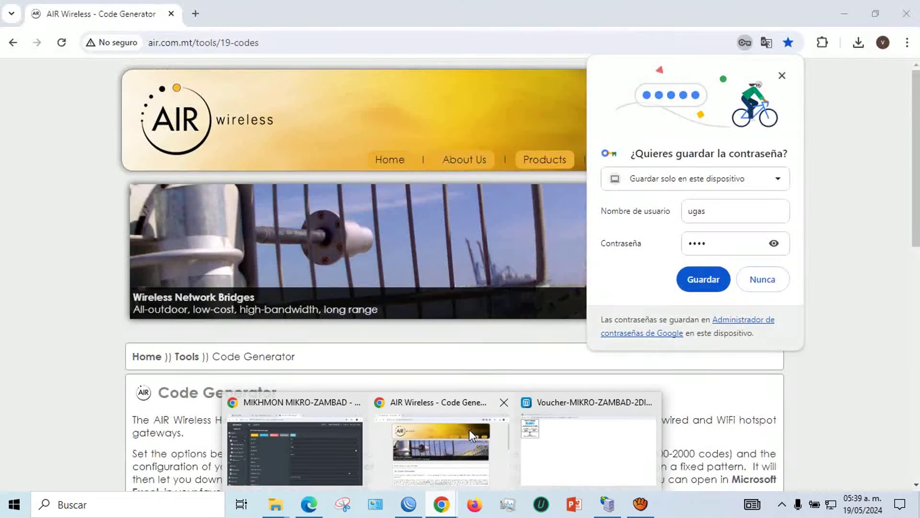
left_click(327, 440)
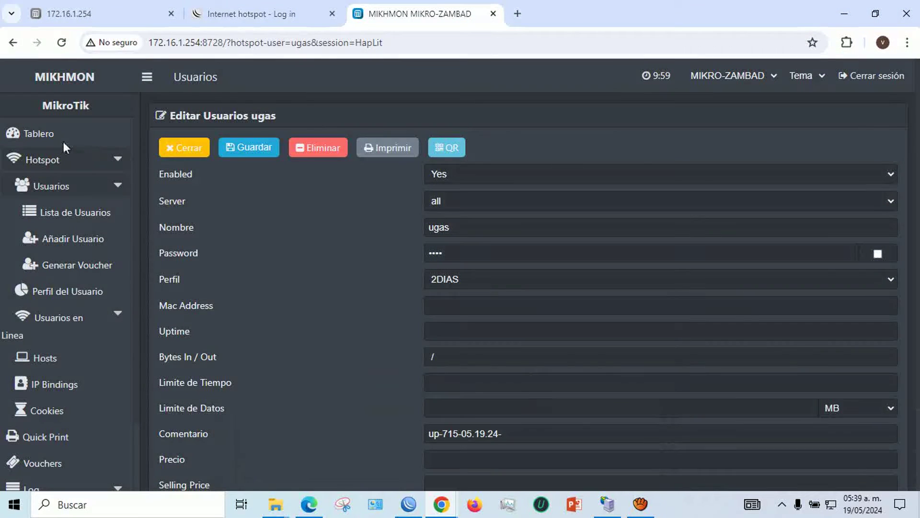
left_click(59, 43)
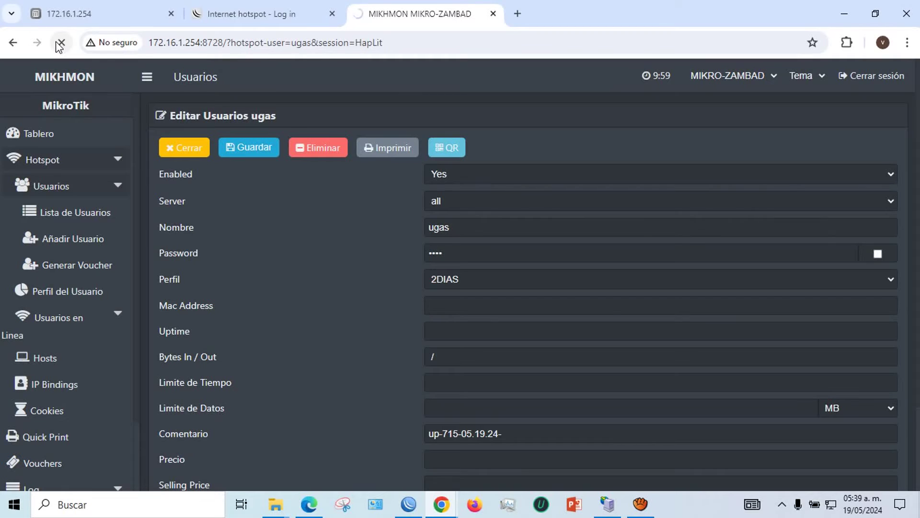
left_click(59, 46)
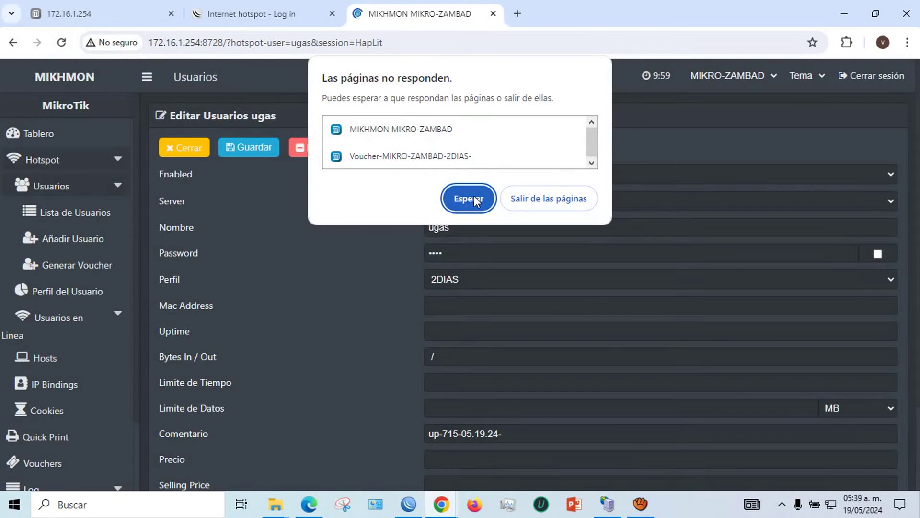
left_click(474, 198)
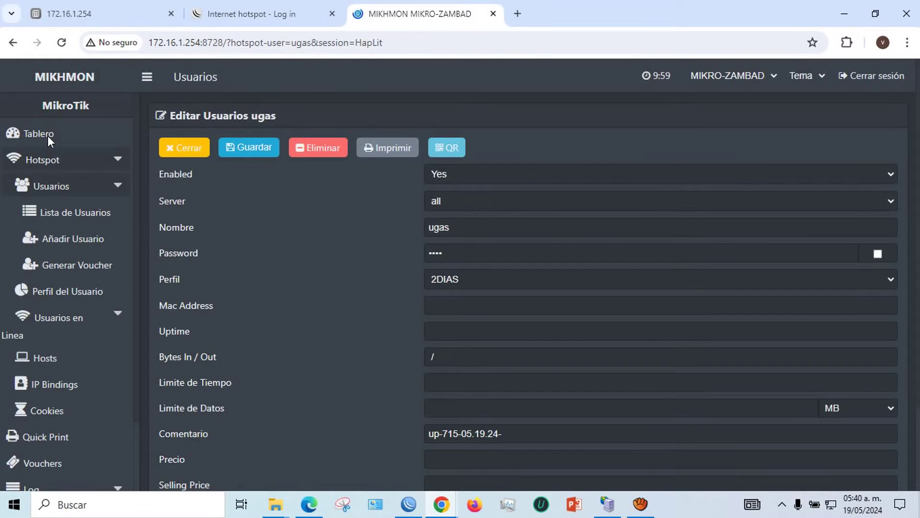
left_click(493, 14)
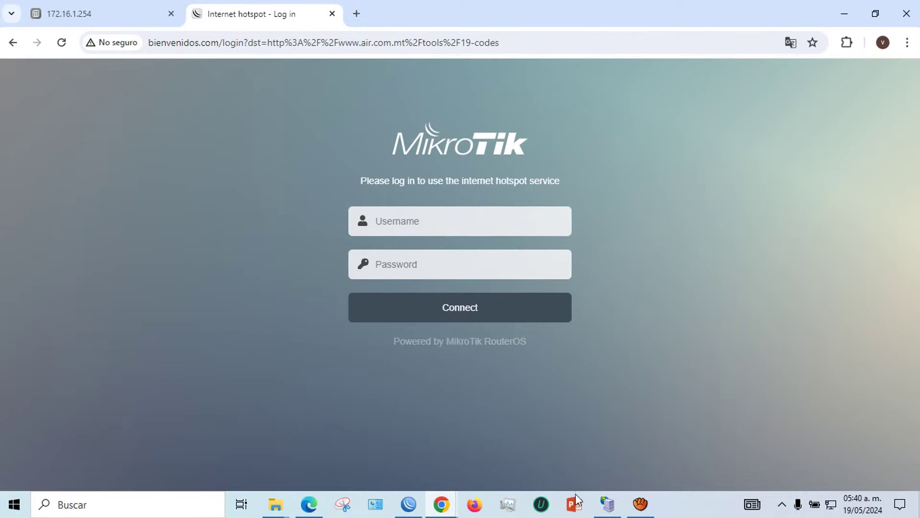
- Relaunch Mikhmon in a new Chrome tab and open the MIKRO-ZAMBAD session's dashboard
left_click(608, 503)
left_click(495, 266)
left_click(249, 221)
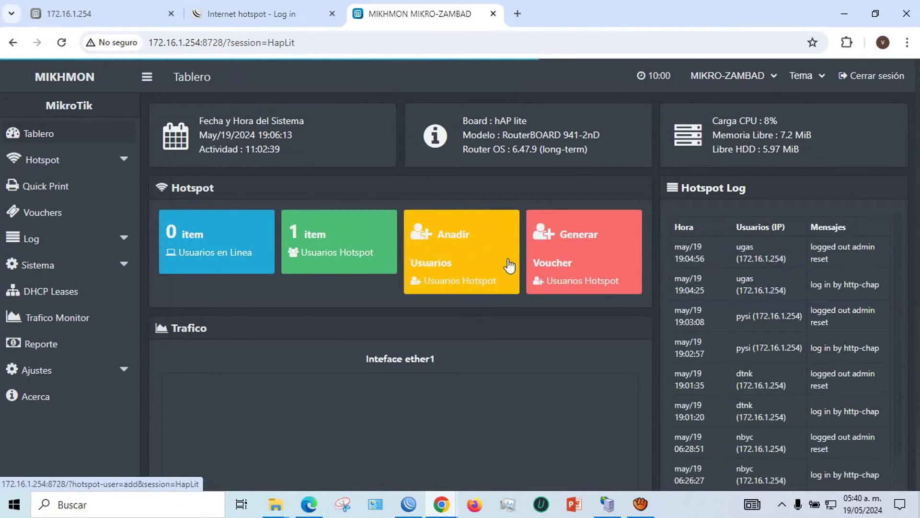
- Generate one hotspot voucher in Usuario & Password mode with the 7HORAS profile
left_click(562, 286)
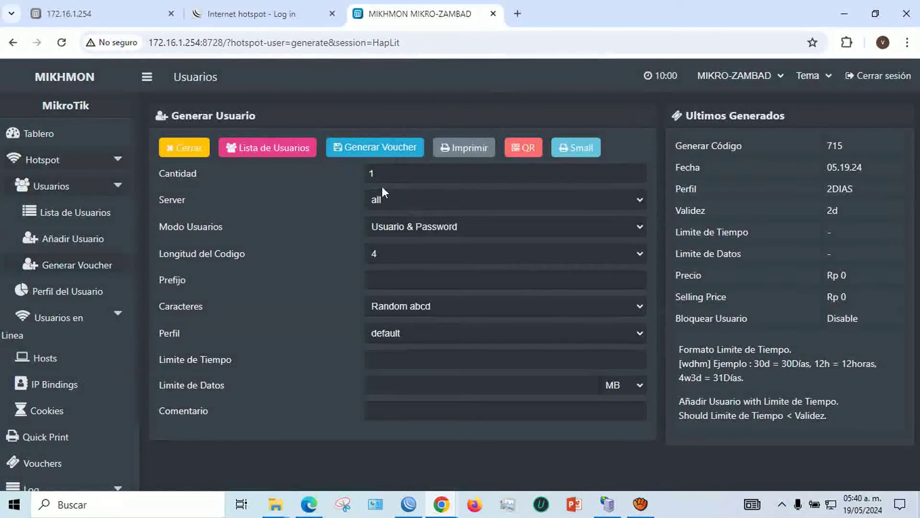
left_click(395, 333)
left_click(397, 361)
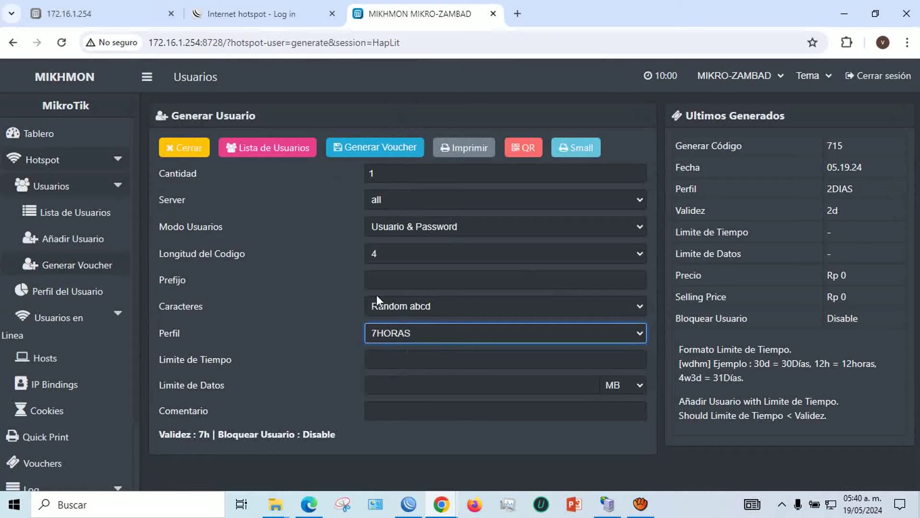
left_click(356, 145)
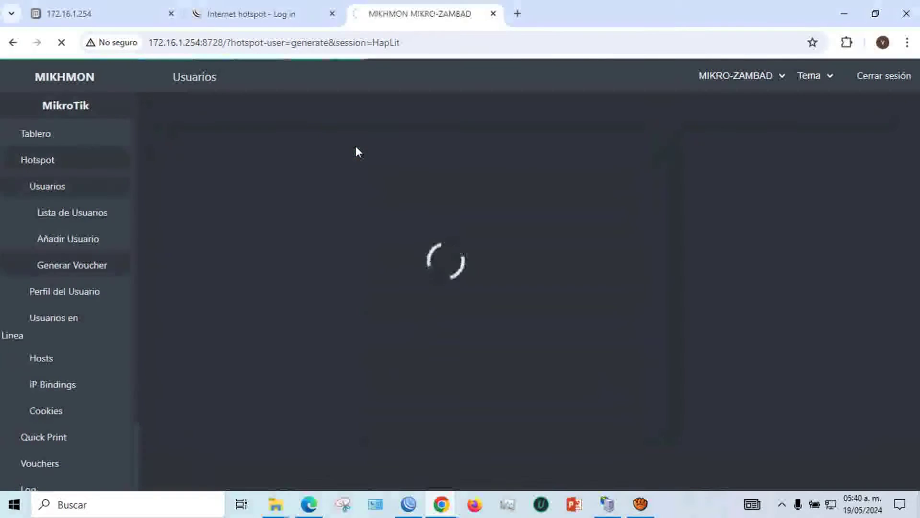
- Open the new 7HORAS voucher's printable view without printing it, and copy its username
left_click(377, 149)
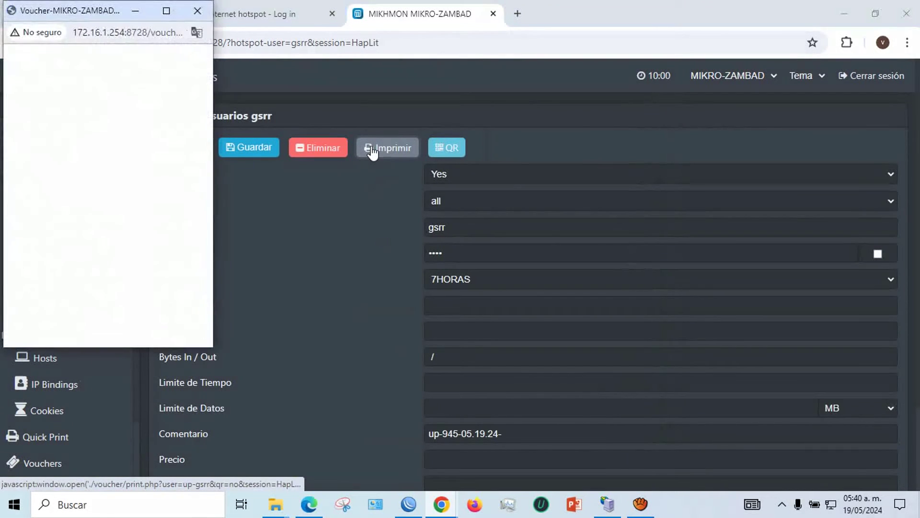
left_click(160, 13)
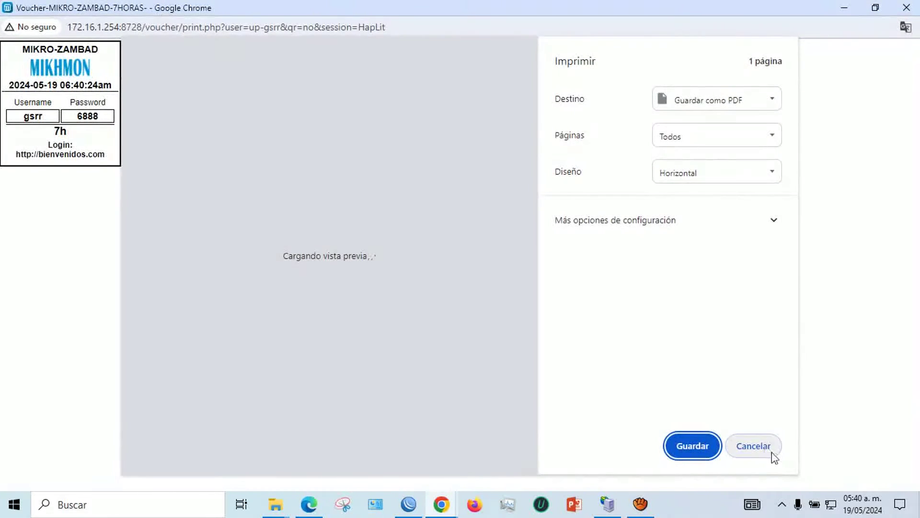
left_click(771, 453)
double_click(30, 120)
right_click(29, 119)
left_click(48, 131)
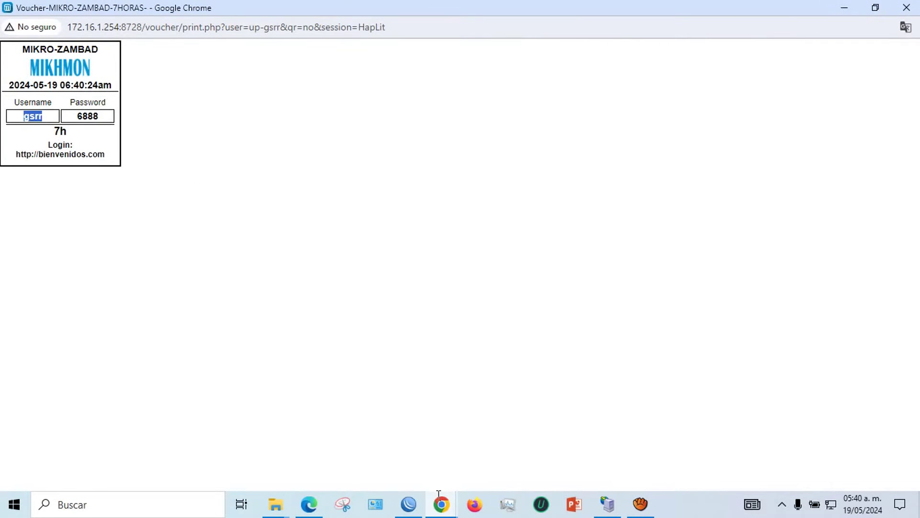
- Switch to WinBox and check the hotspot IP Bindings and the new 7HORAS user in the Users list
left_click(406, 511)
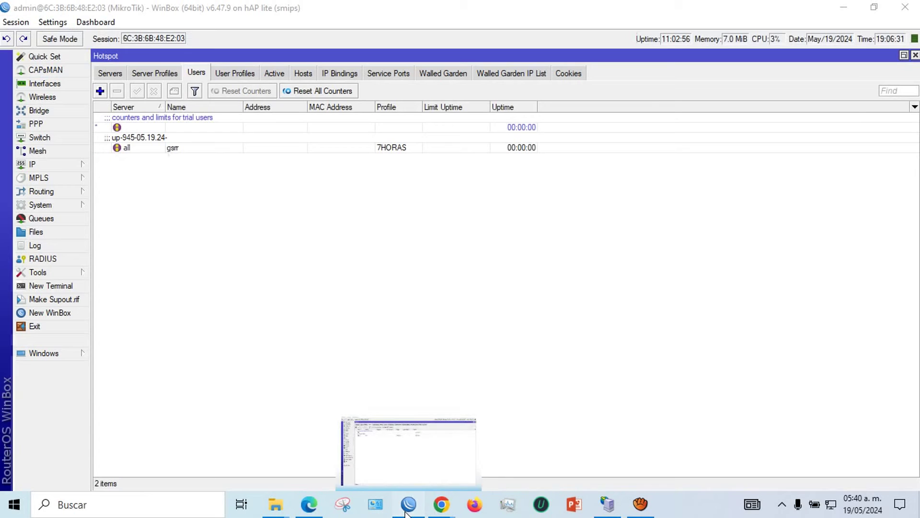
left_click(355, 76)
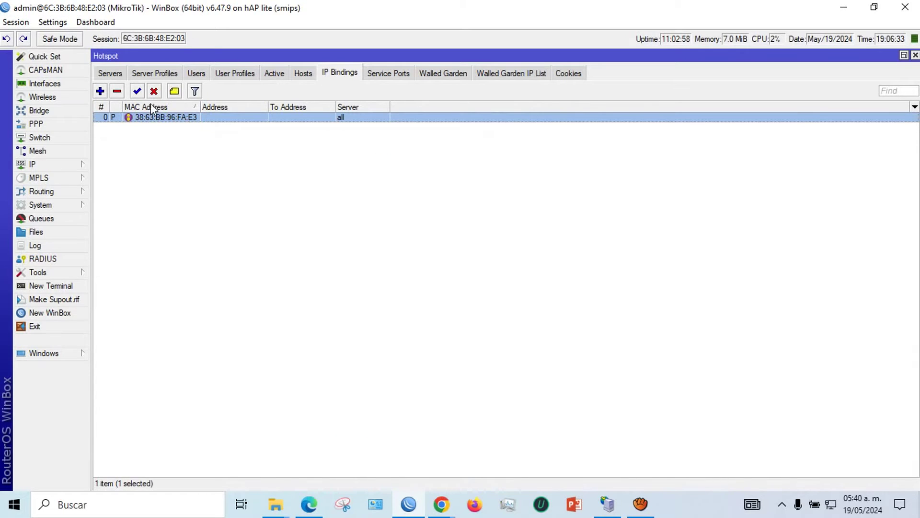
left_click(197, 73)
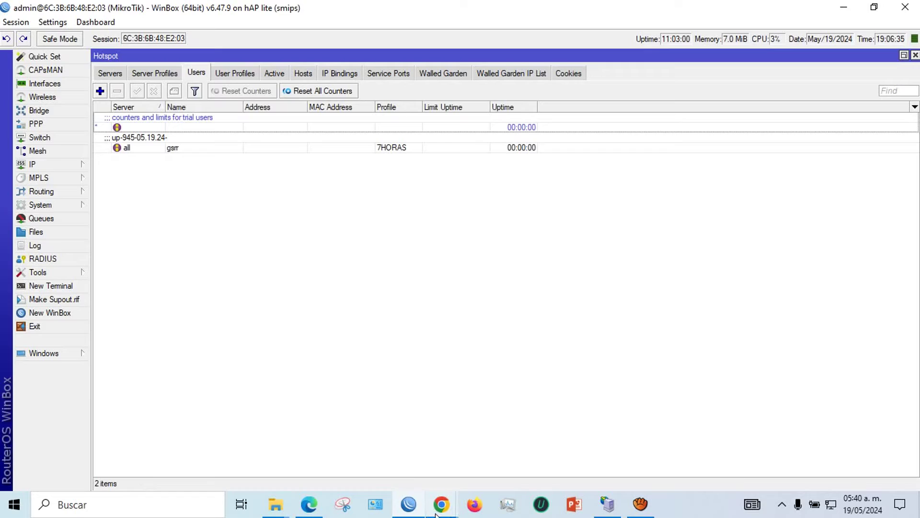
- Reload the AIR Wireless page in Chrome, refuse to save the password and paste the 7HORAS voucher's username into the hotspot login
mouse_move(437, 513)
left_click(393, 438)
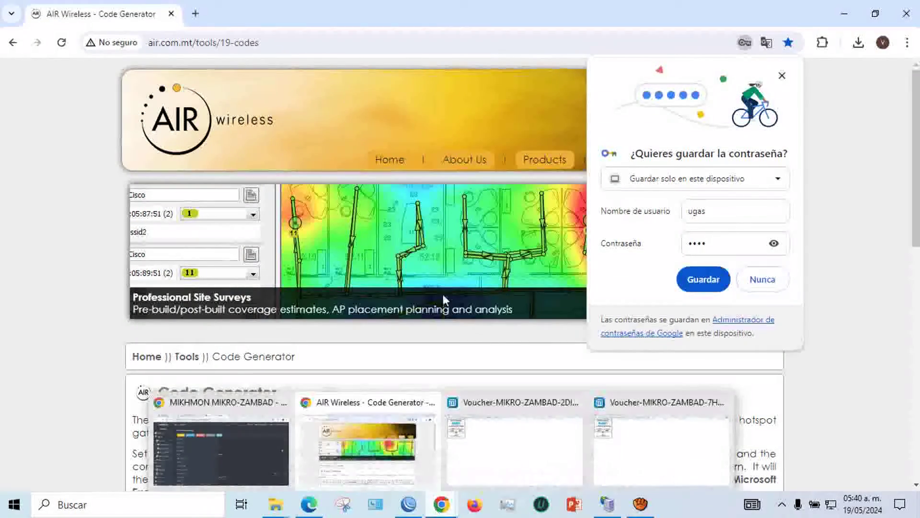
left_click(61, 42)
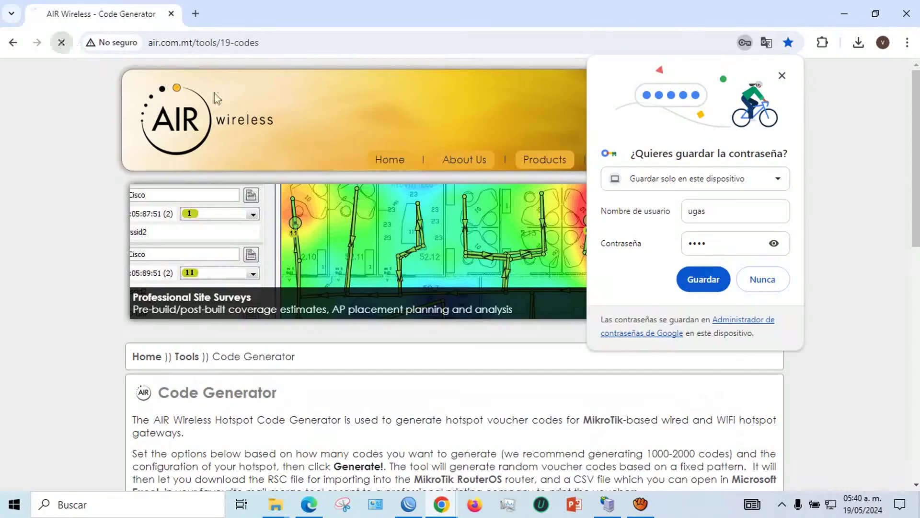
left_click(762, 279)
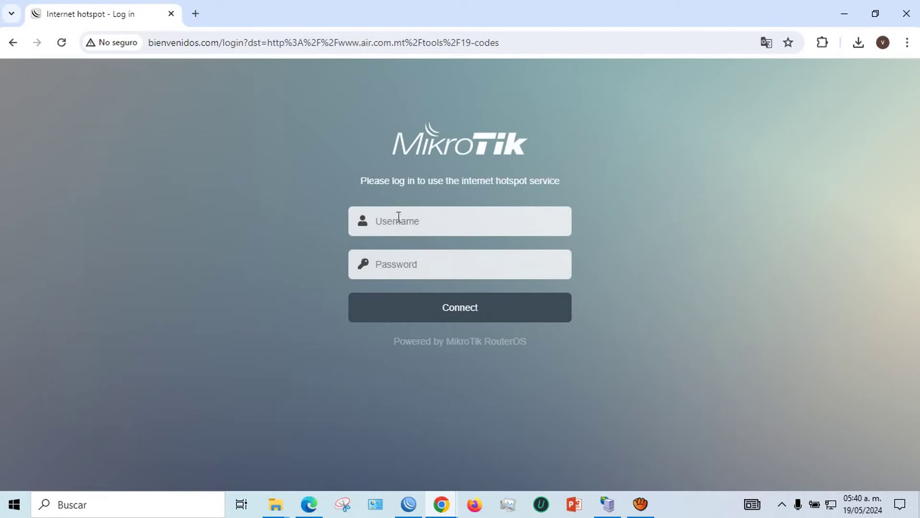
right_click(396, 221)
left_click(431, 348)
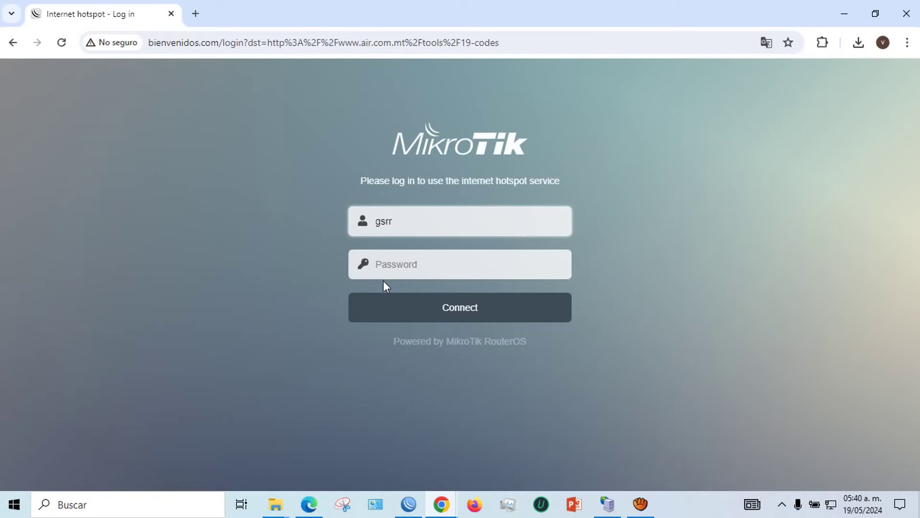
- Return to the 7HORAS voucher window, copy its password and glance at the Users list in WinBox
mouse_move(441, 504)
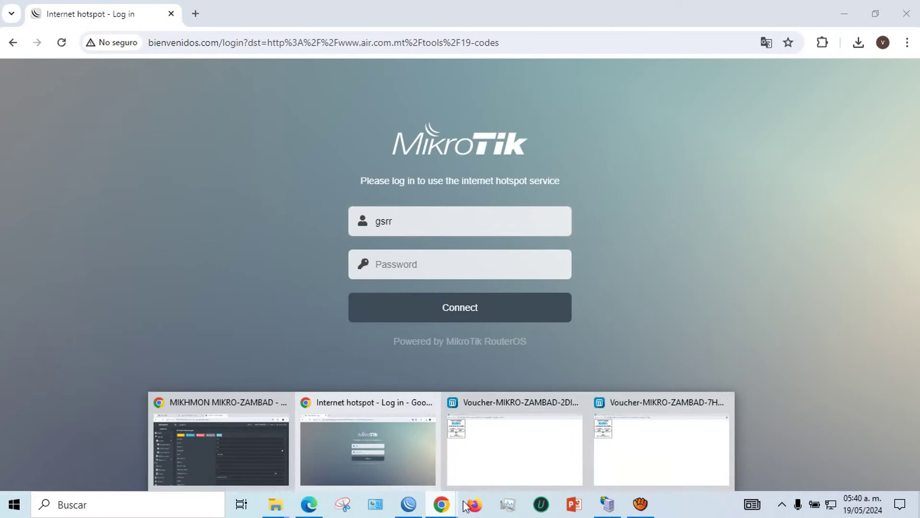
left_click(621, 455)
double_click(87, 116)
right_click(90, 119)
left_click(103, 132)
left_click(408, 504)
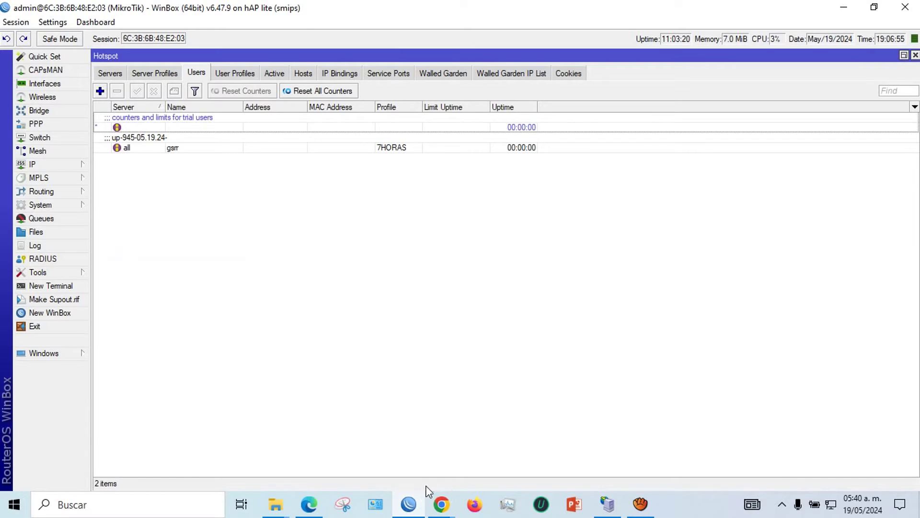
- Switch to the hotspot login in Chrome and paste the 7HORAS voucher's password into the Password field
mouse_move(439, 506)
left_click(418, 447)
left_click(407, 263)
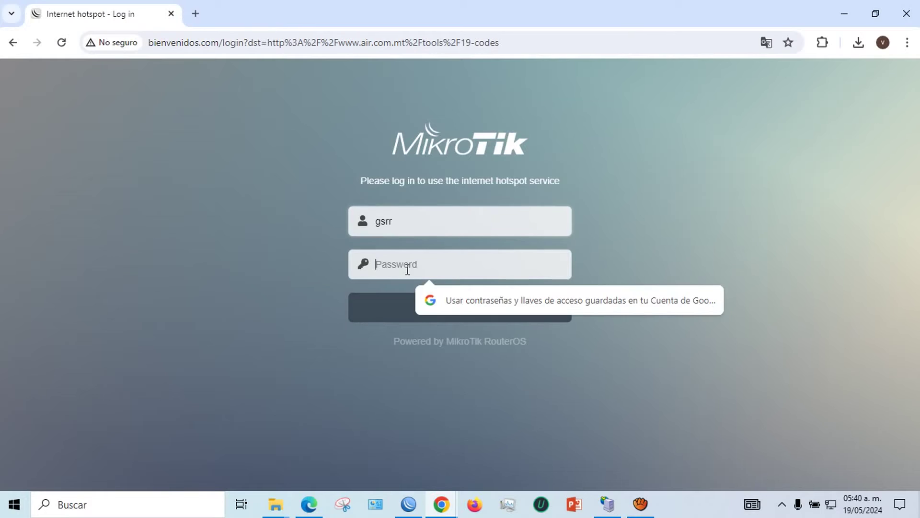
right_click(411, 265)
left_click(429, 214)
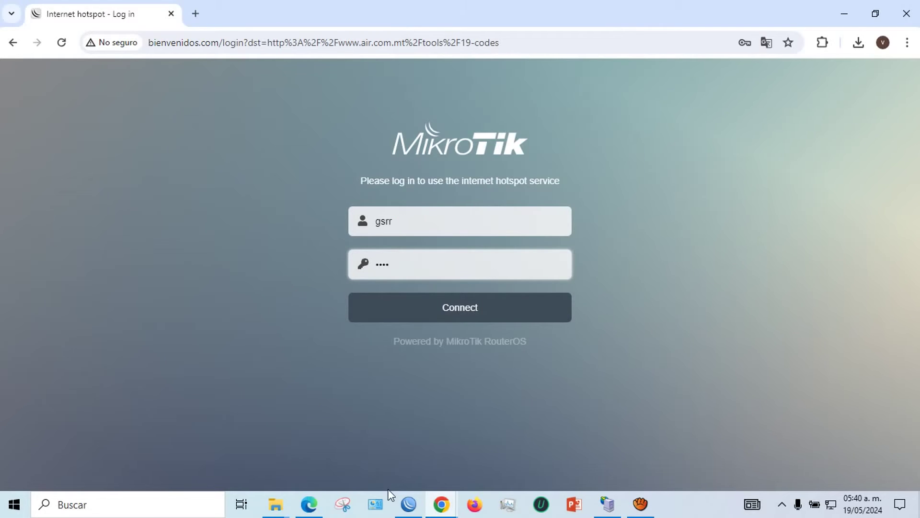
- Switch to WinBox, open the system Scheduler and place its window below the hotspot Users list
left_click(406, 507)
left_click(48, 205)
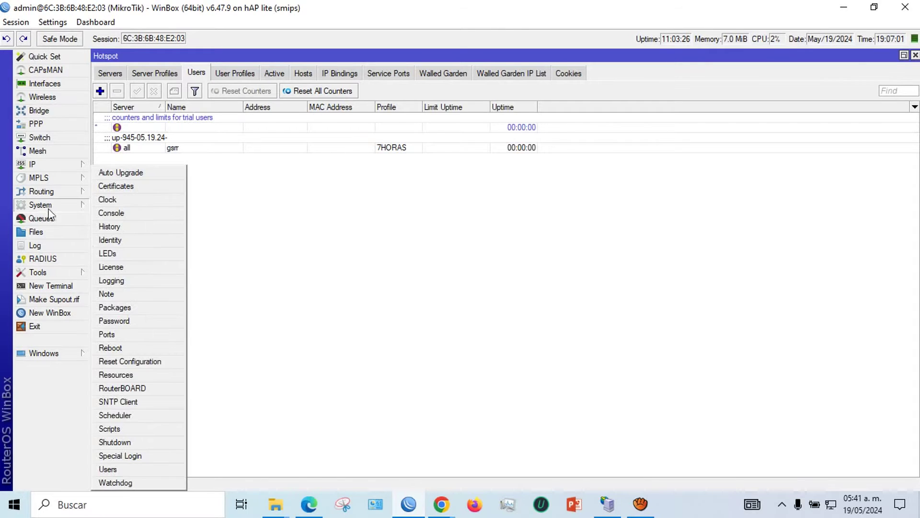
left_click(128, 417)
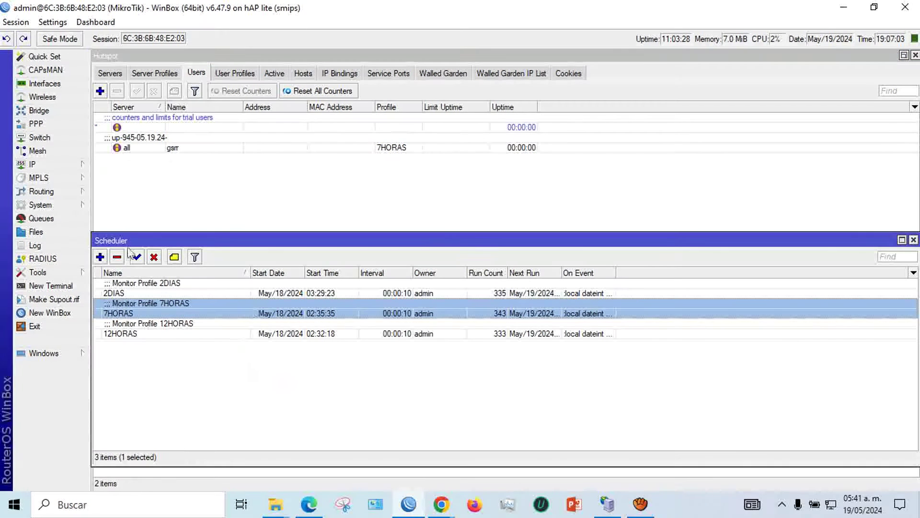
left_click_drag(268, 238, 266, 231)
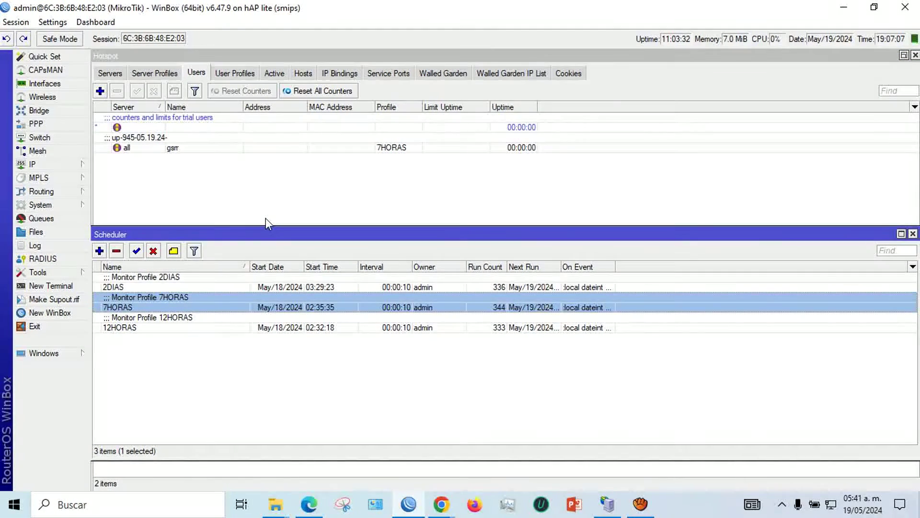
- Return to the hotspot login in Chrome and connect with the 7HORAS voucher's filled-in credentials
left_click(441, 503)
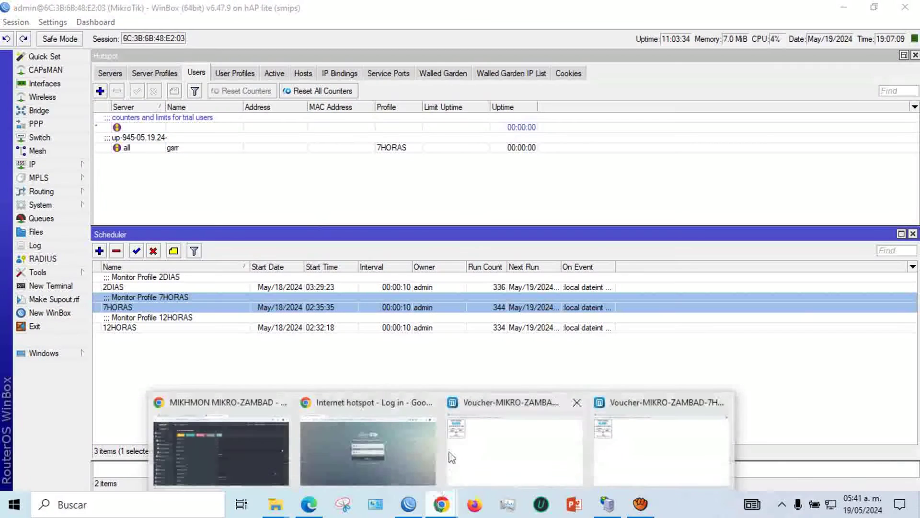
left_click(378, 442)
left_click(448, 304)
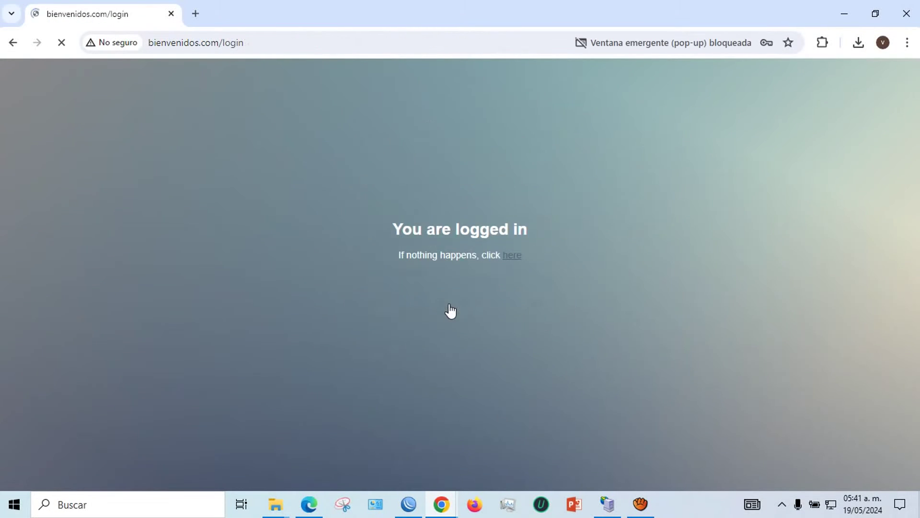
- Switch to WinBox, open the voucher user's new Scheduler entry and examine its interval and next run time
left_click(409, 503)
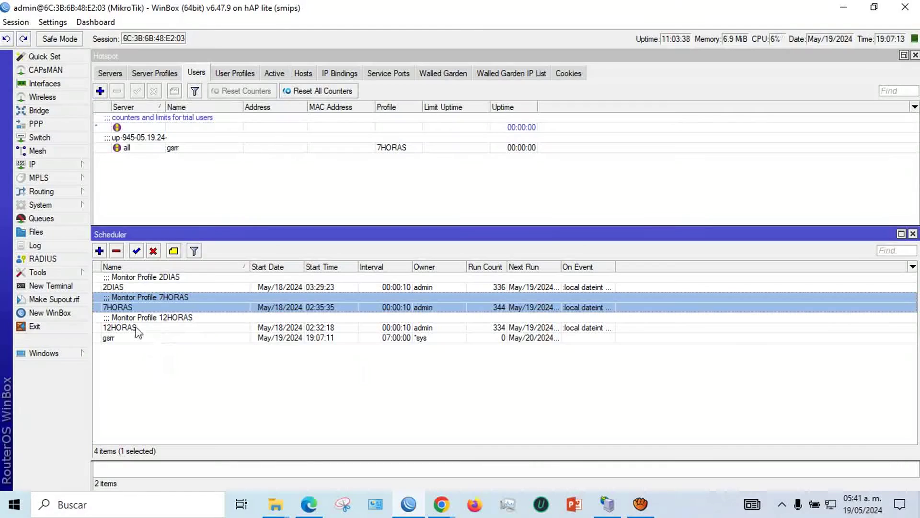
left_click(137, 338)
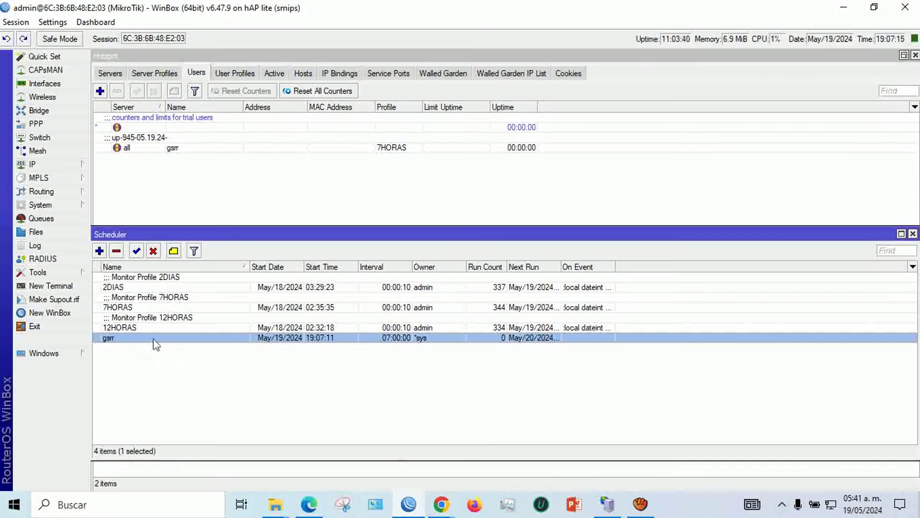
double_click(151, 339)
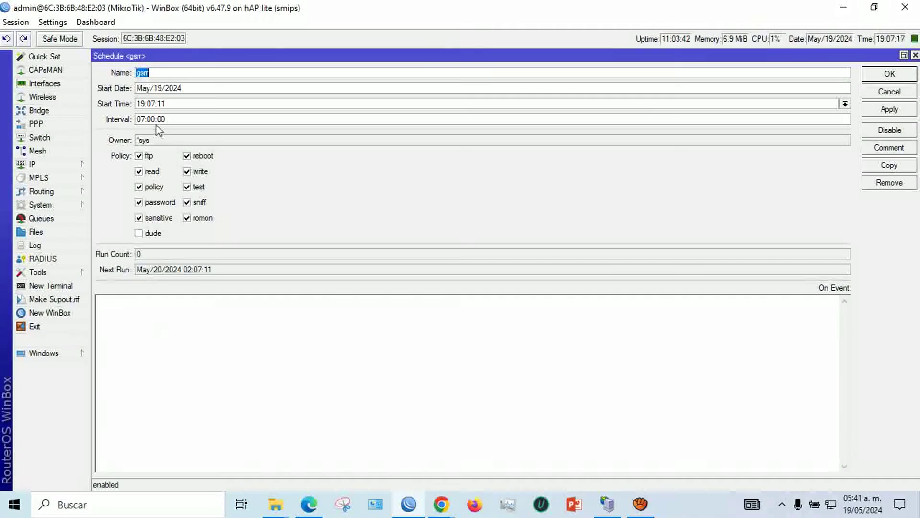
left_click_drag(249, 273, 141, 272)
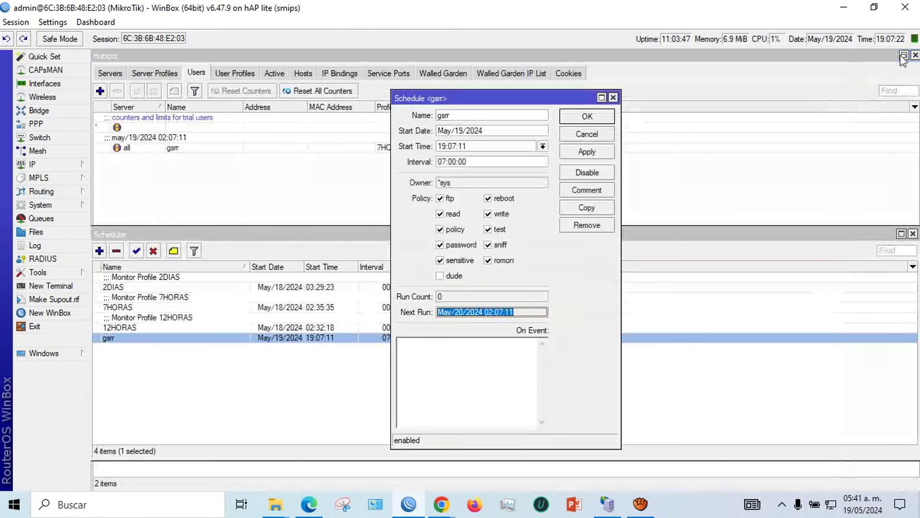
left_click(904, 56)
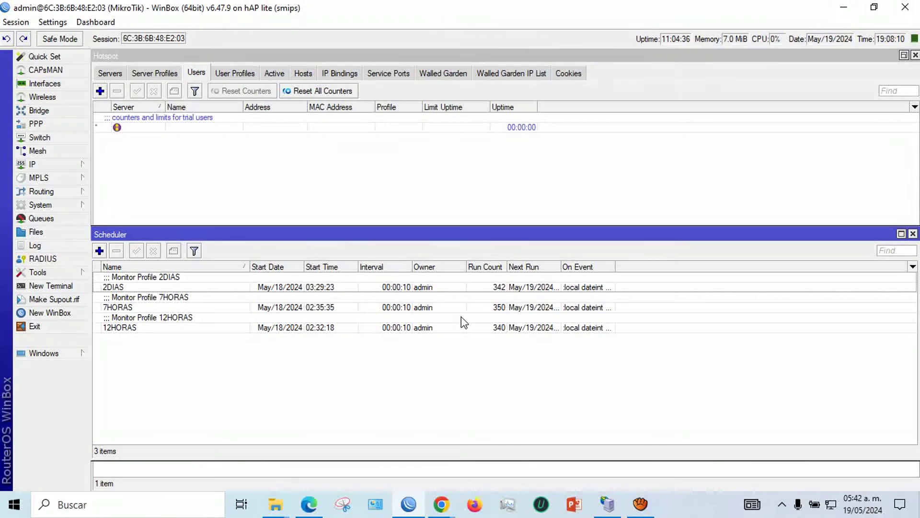
- Close the 7HORAS voucher and AIR Wireless windows and minimize WinBox, Mikhmon and the Mikhmon Server folder to reach the desktop
left_click(843, 8)
left_click(849, 19)
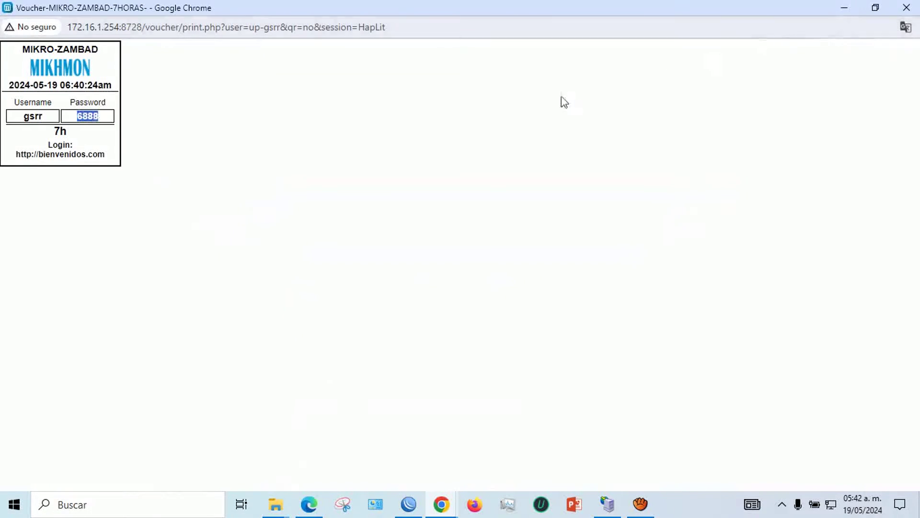
left_click(906, 7)
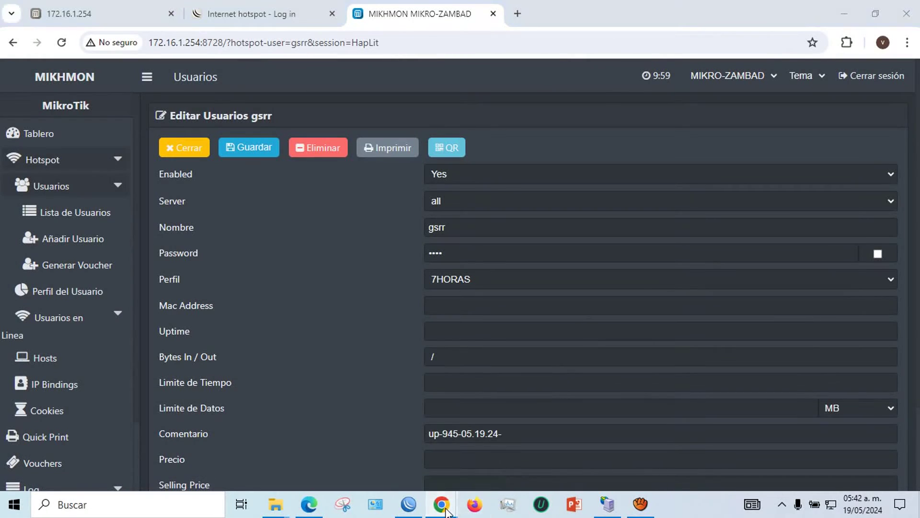
mouse_move(441, 505)
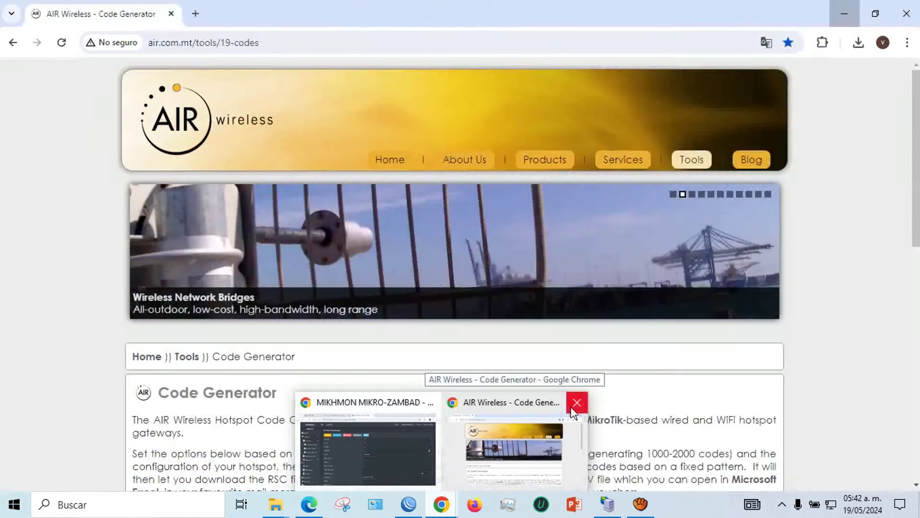
left_click(577, 402)
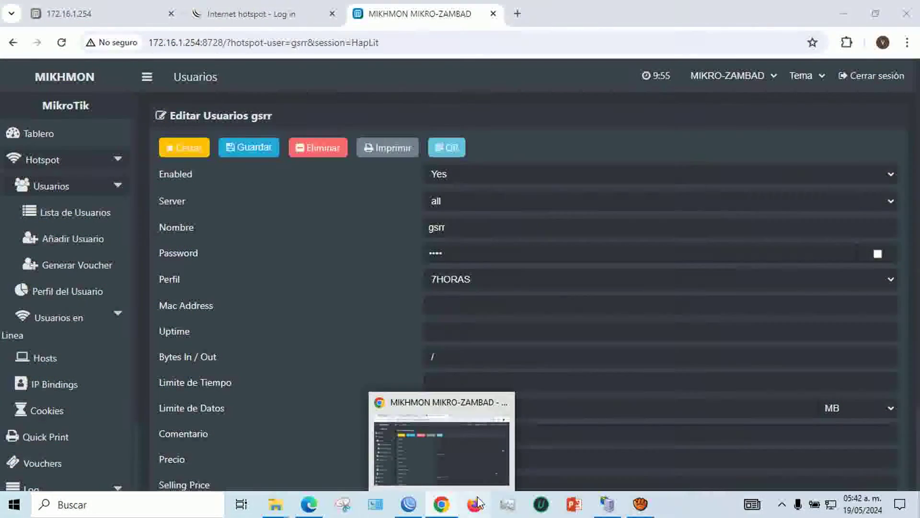
left_click(848, 8)
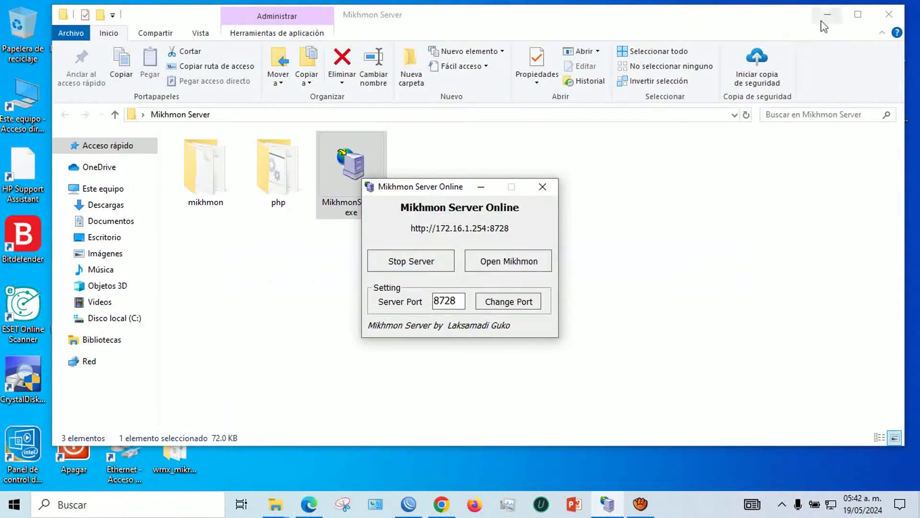
left_click(823, 19)
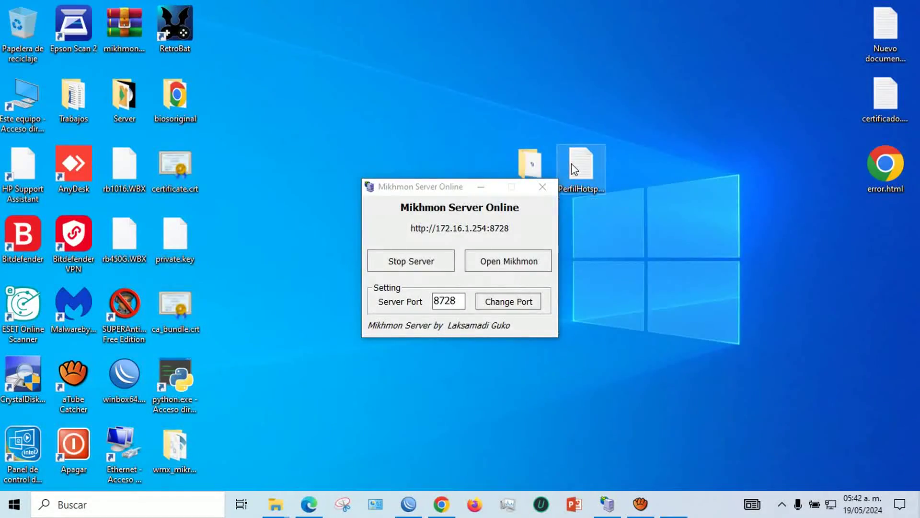
- Open PerfilHotspotSoluciónFichaInfinita.txt from the desktop, copy its entire script and close the file
double_click(574, 165)
left_click(682, 113)
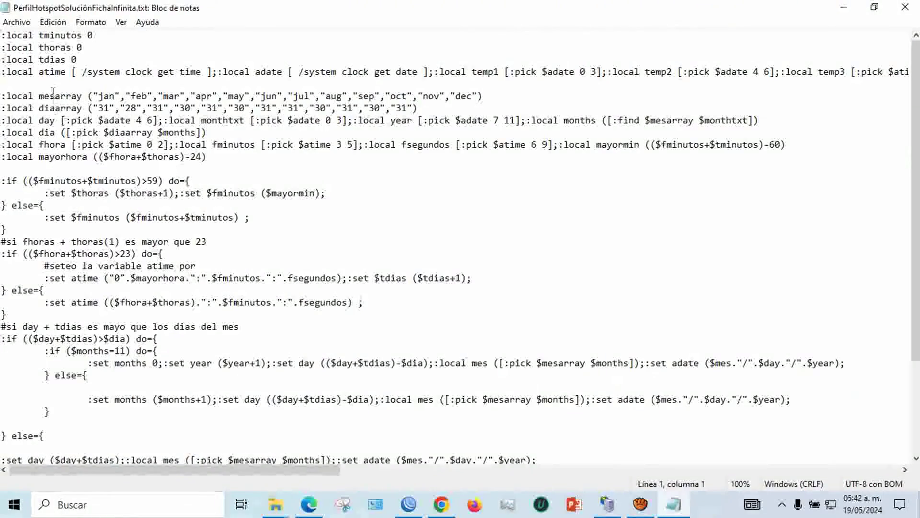
left_click_drag(3, 35, 387, 447)
scroll(329, 322, "up", 3)
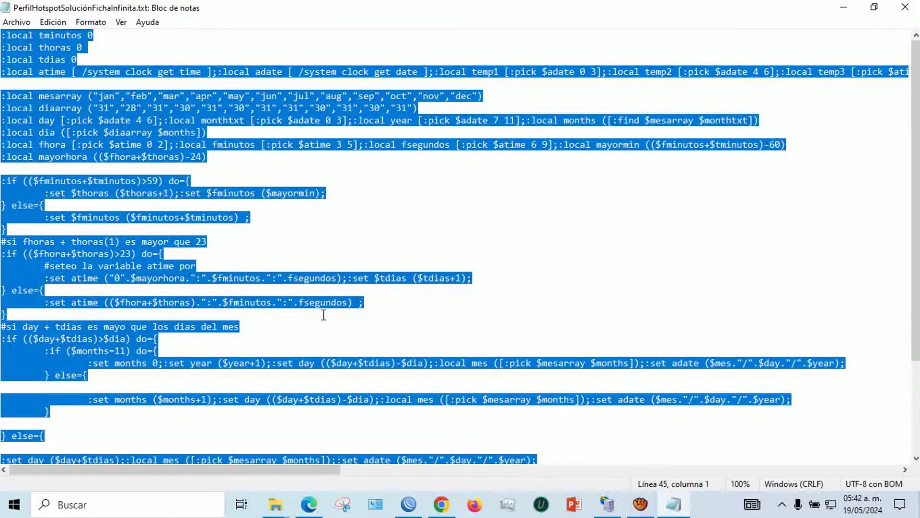
right_click(294, 166)
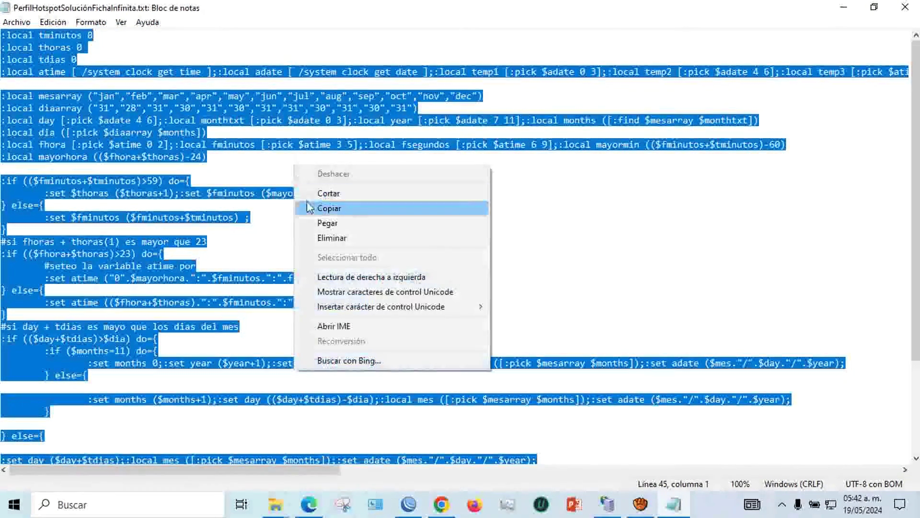
left_click(329, 208)
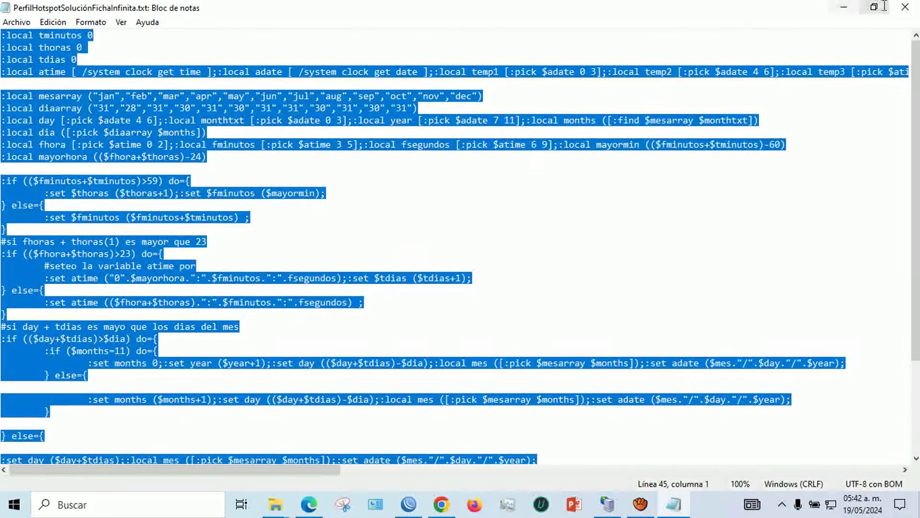
left_click(905, 7)
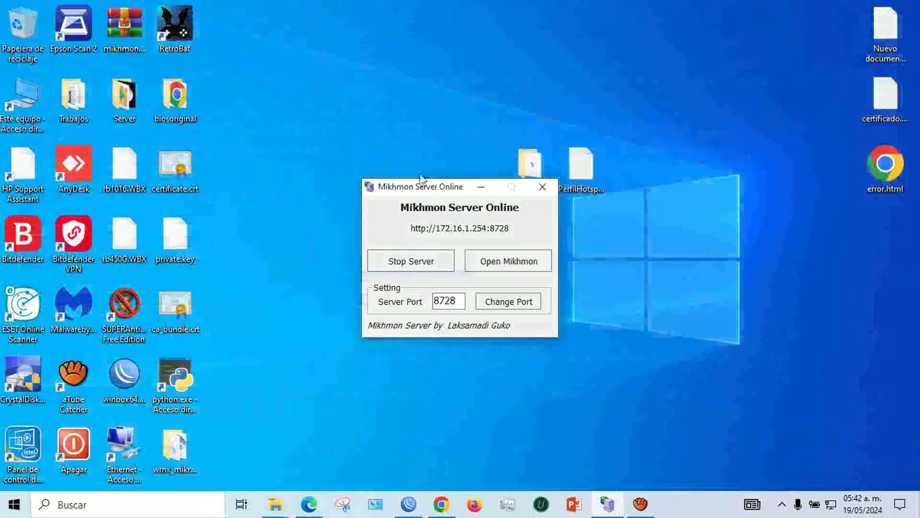
- Switch to WinBox and replace the 7HORAS user profile's On Login script with the copied script
left_click(409, 504)
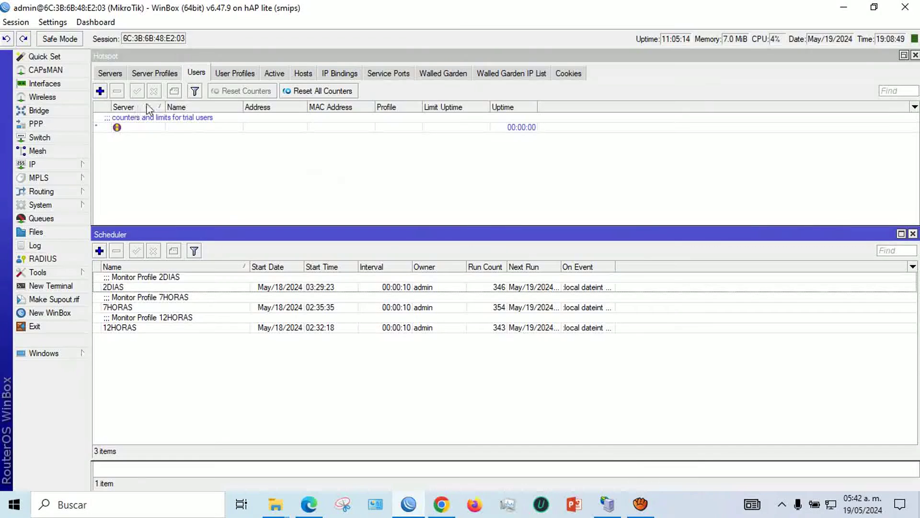
left_click(233, 74)
double_click(130, 127)
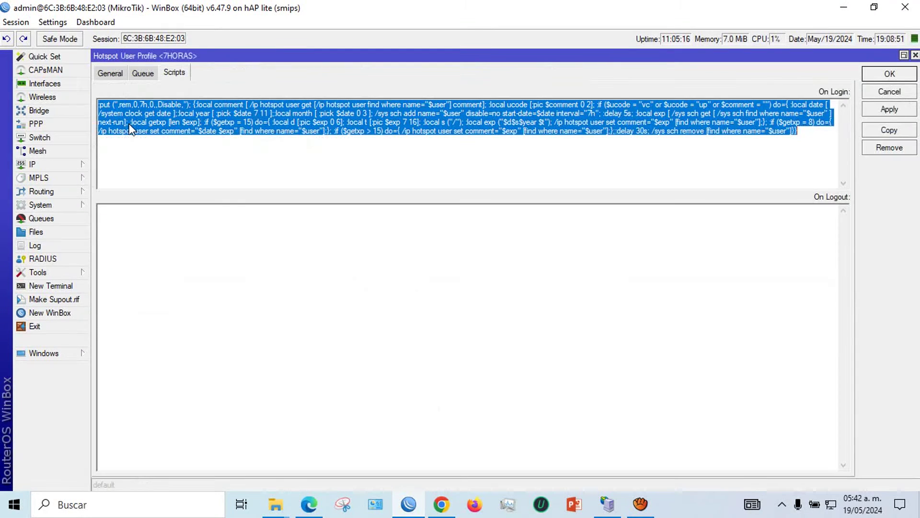
right_click(231, 113)
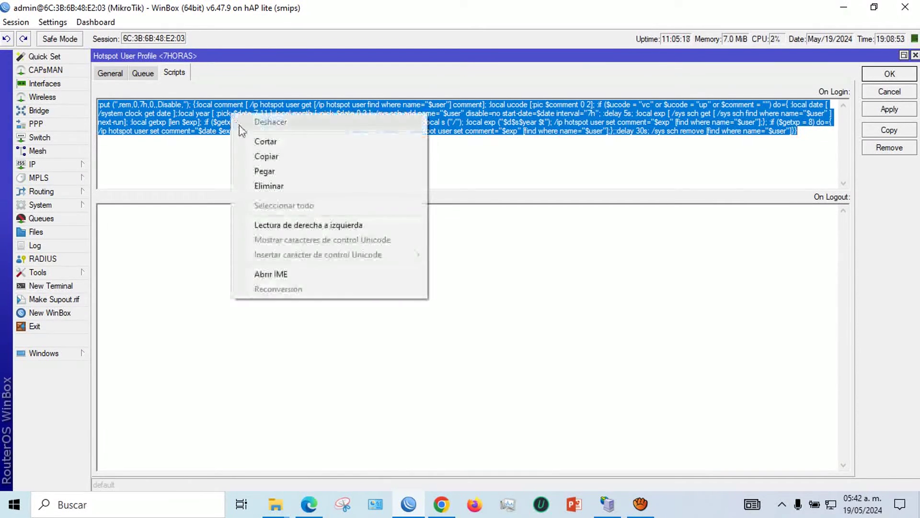
left_click(255, 171)
scroll(253, 167, "up", 15)
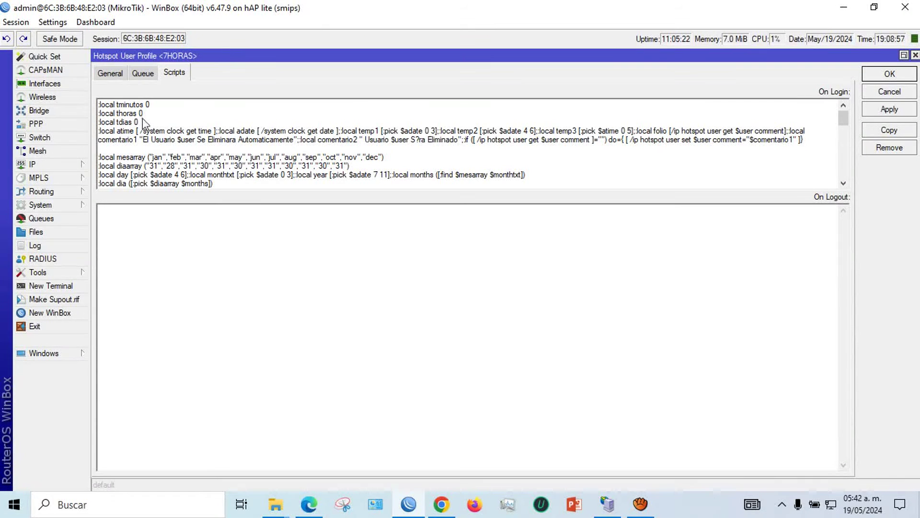
- Edit the thoras value in the 7HORAS profile's On Login script and save the profile
double_click(141, 113)
left_click(867, 108)
left_click(872, 75)
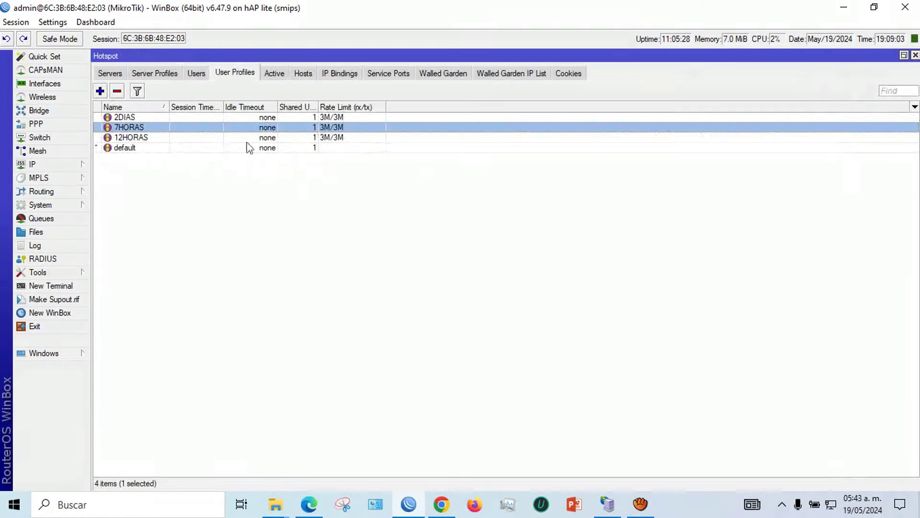
- Check the hotspot Users, Active and IP Bindings lists for leftover voucher entries
left_click(199, 76)
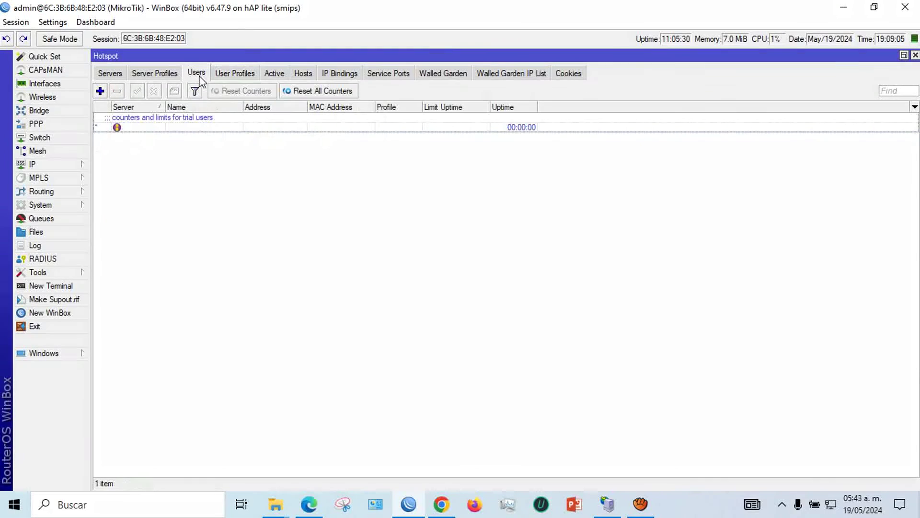
left_click(442, 504)
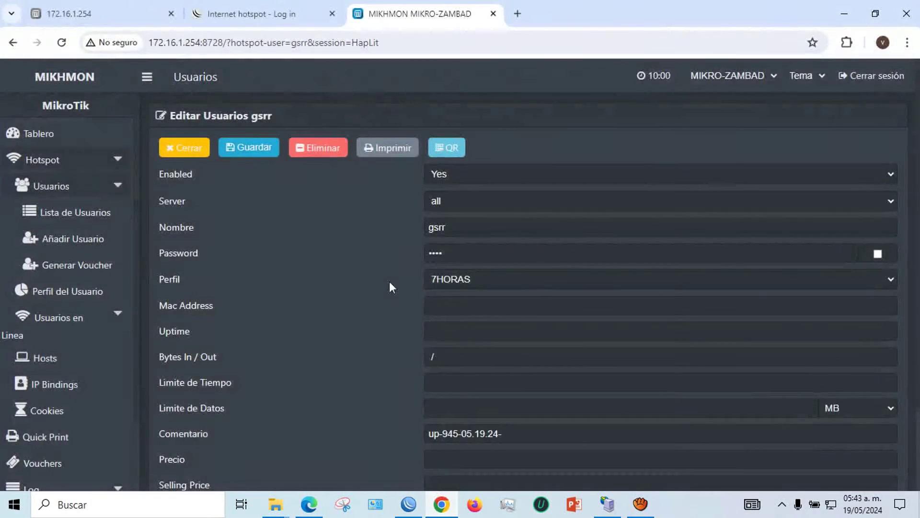
left_click(398, 508)
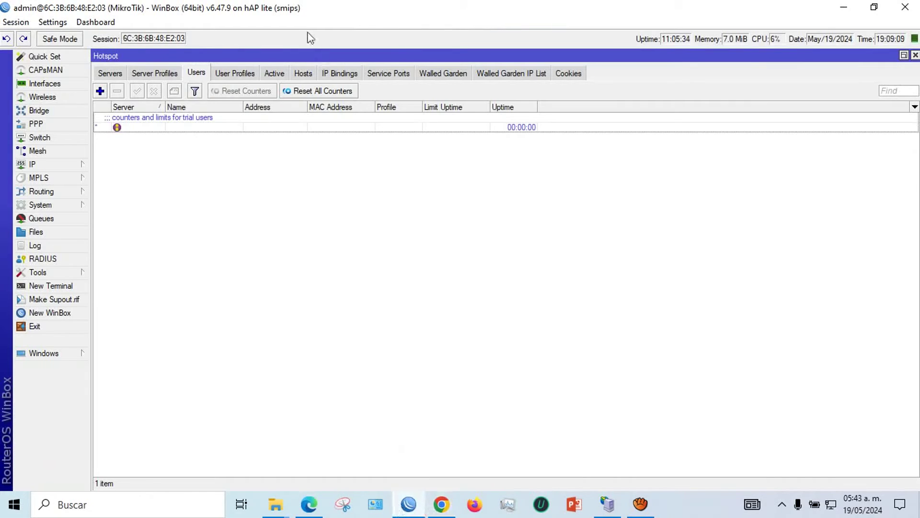
left_click(277, 75)
left_click(339, 74)
left_click(138, 91)
- Switch to Mikhmon in Chrome, generate one voucher with the 7HORAS profile and open its printable voucher
left_click(441, 504)
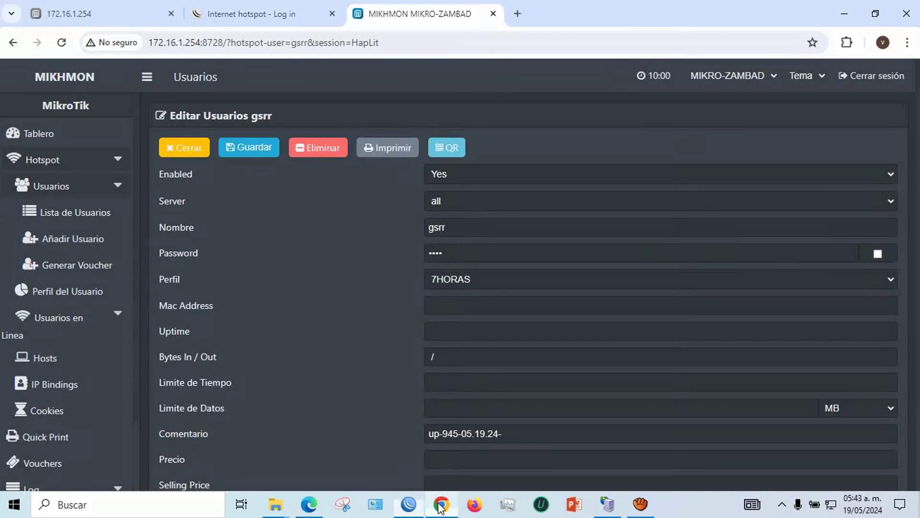
left_click(70, 130)
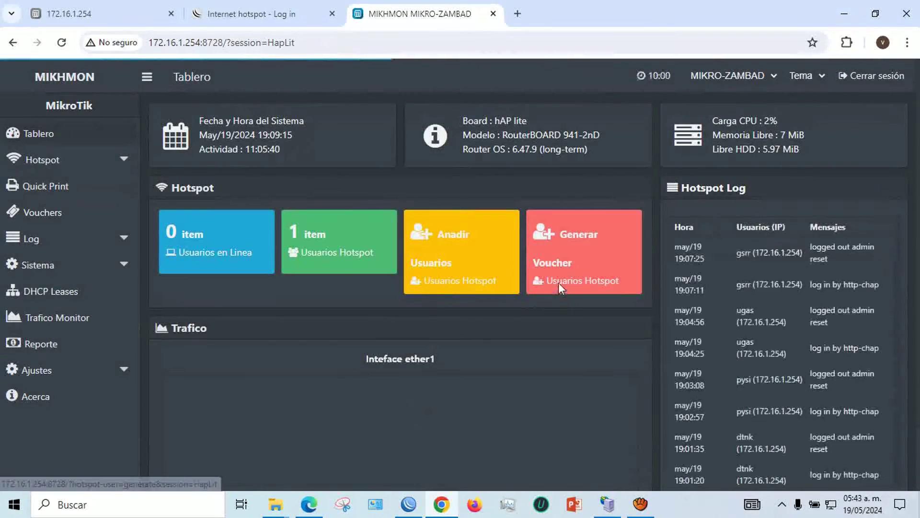
left_click(559, 283)
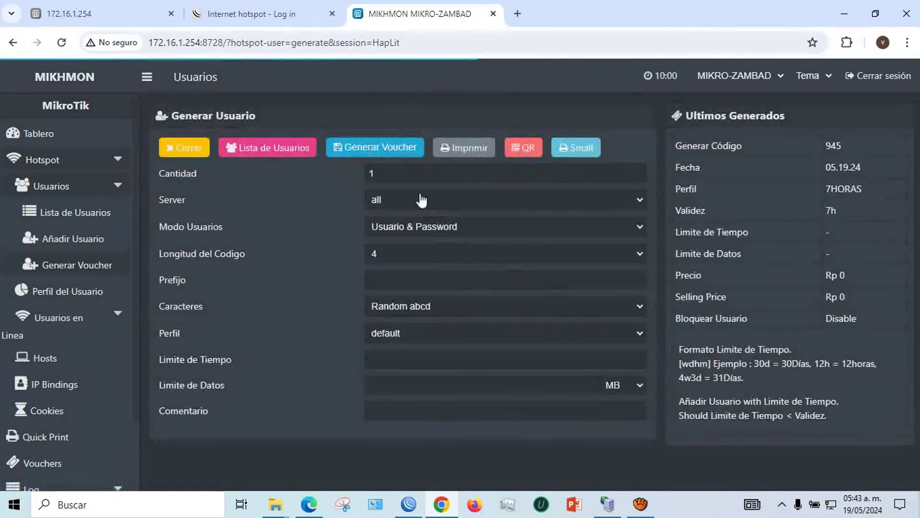
left_click(402, 335)
left_click(398, 359)
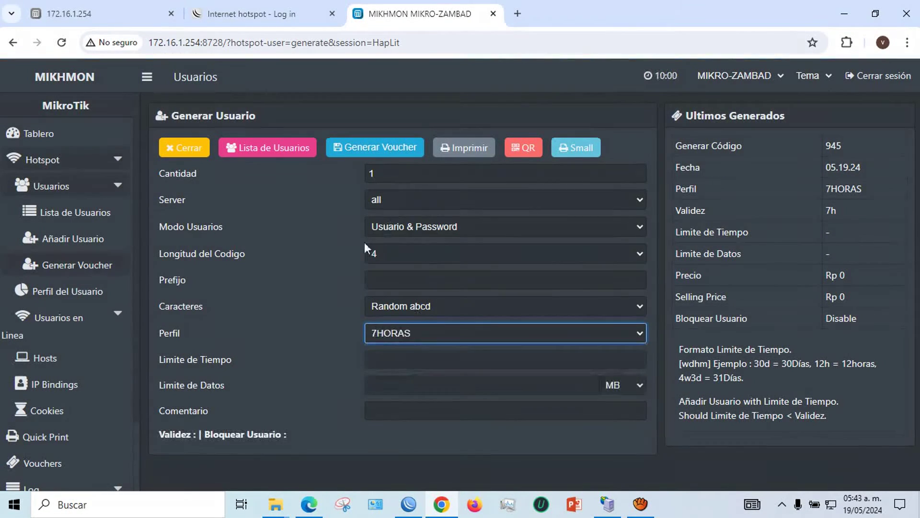
left_click(363, 155)
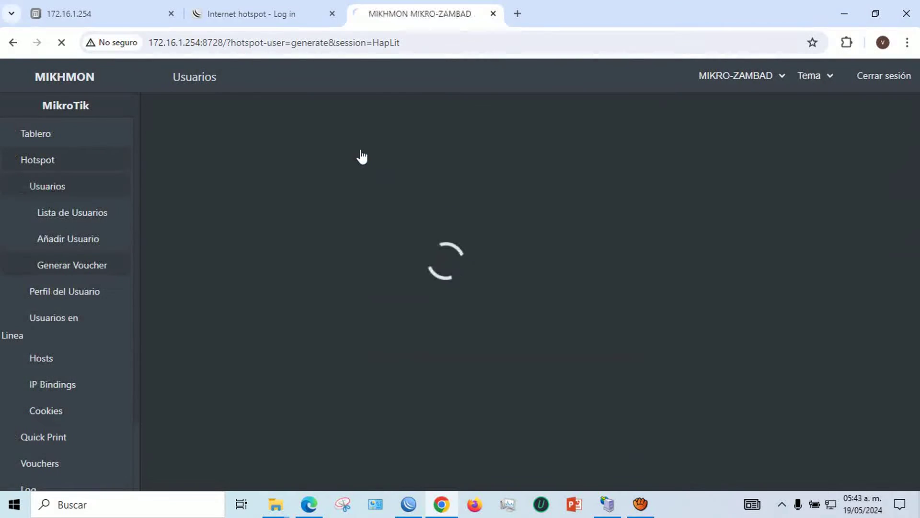
left_click(380, 150)
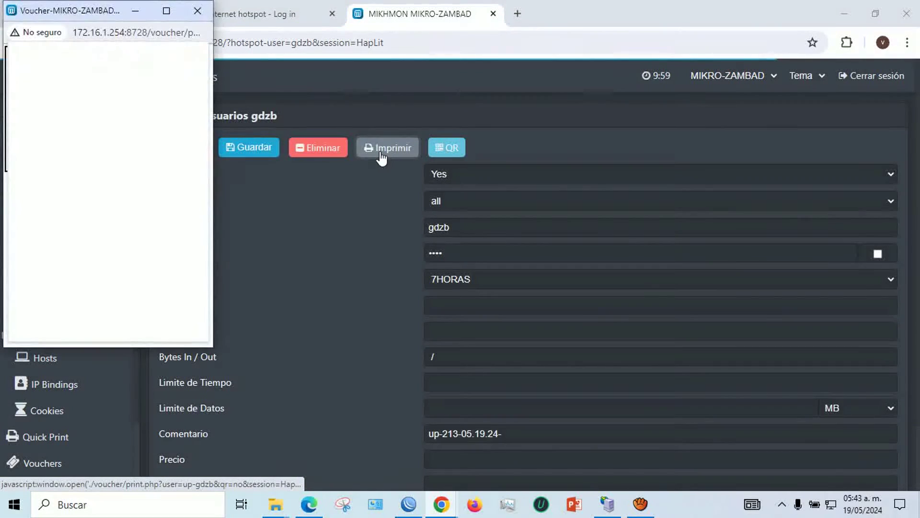
- Maximize the voucher window, dismiss its print dialog and copy the voucher's username
left_click(167, 11)
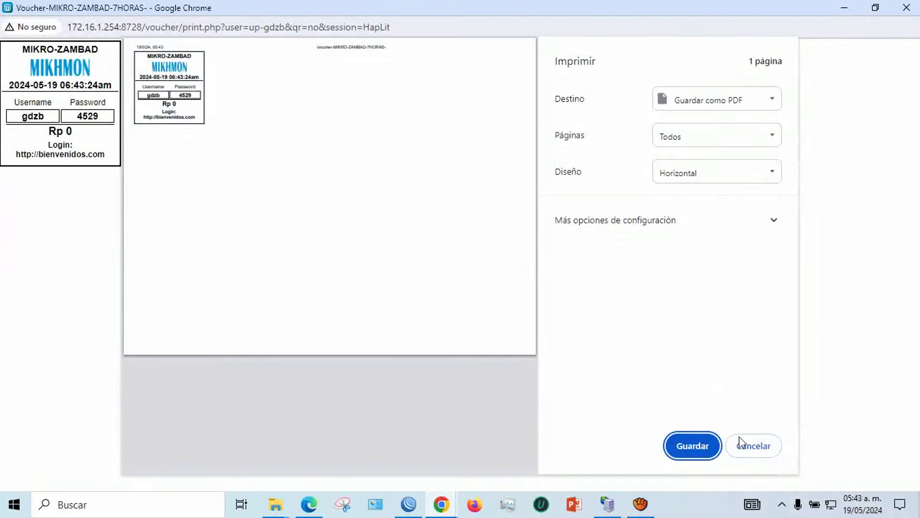
left_click(746, 447)
left_click_drag(57, 118, 15, 120)
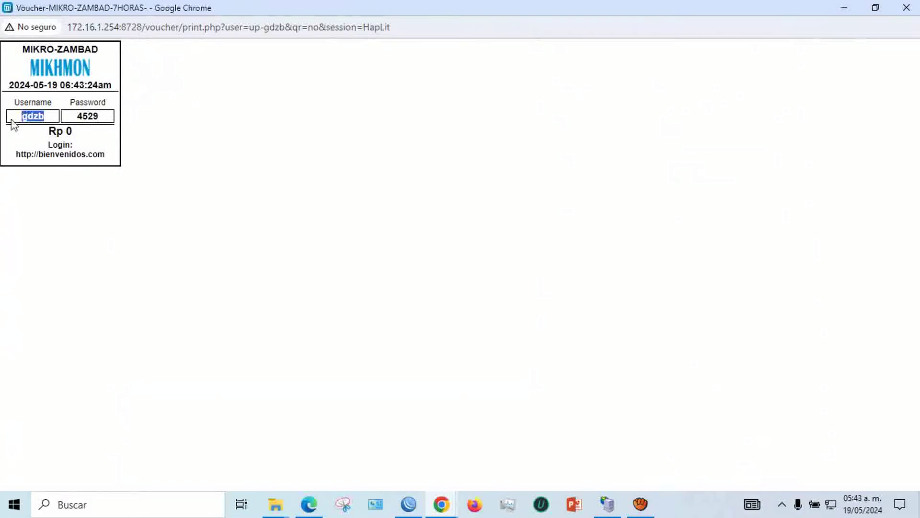
right_click(40, 123)
left_click(54, 134)
- Check the hotspot Users list in WinBox and paste the voucher's username into the reloaded hotspot login page in Chrome
left_click(409, 503)
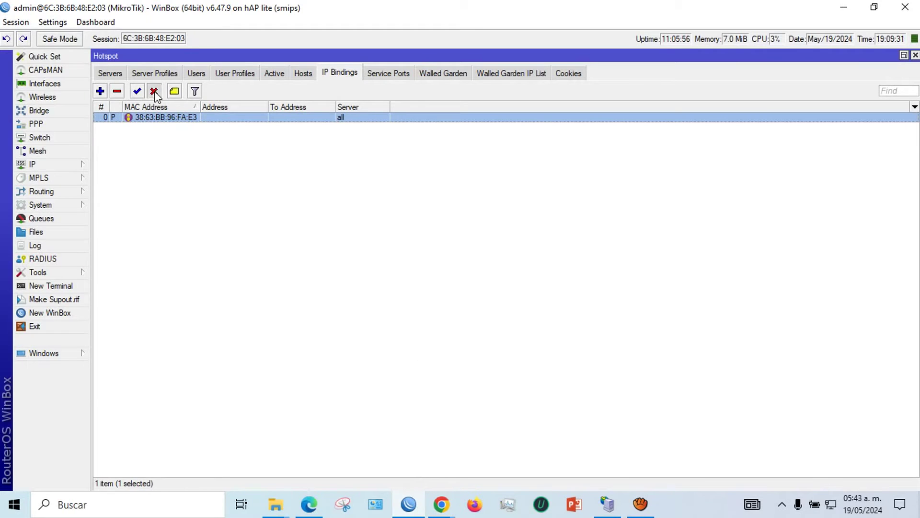
left_click(196, 73)
mouse_move(442, 503)
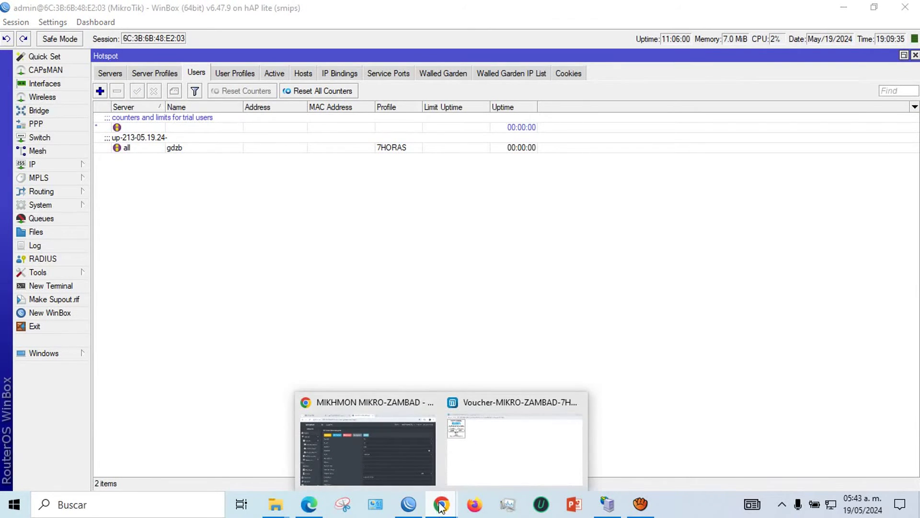
left_click(420, 477)
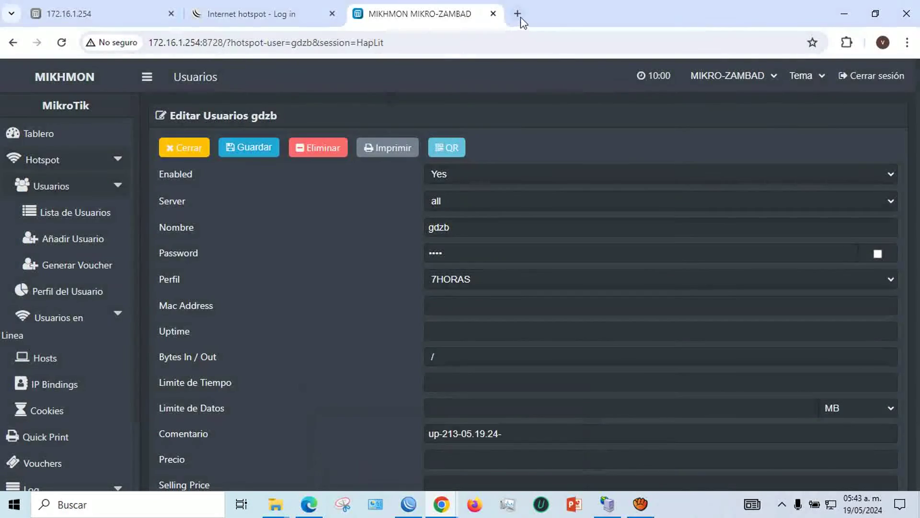
left_click(275, 4)
left_click(62, 43)
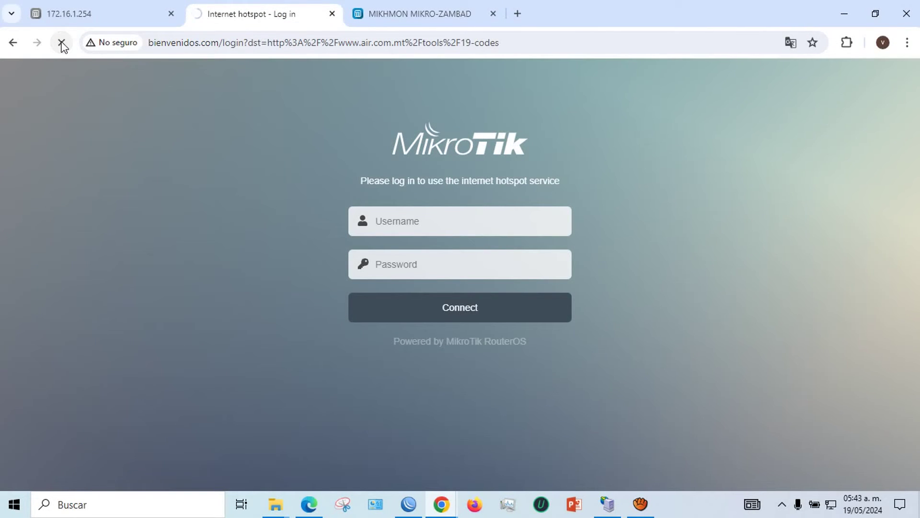
right_click(410, 213)
left_click(448, 343)
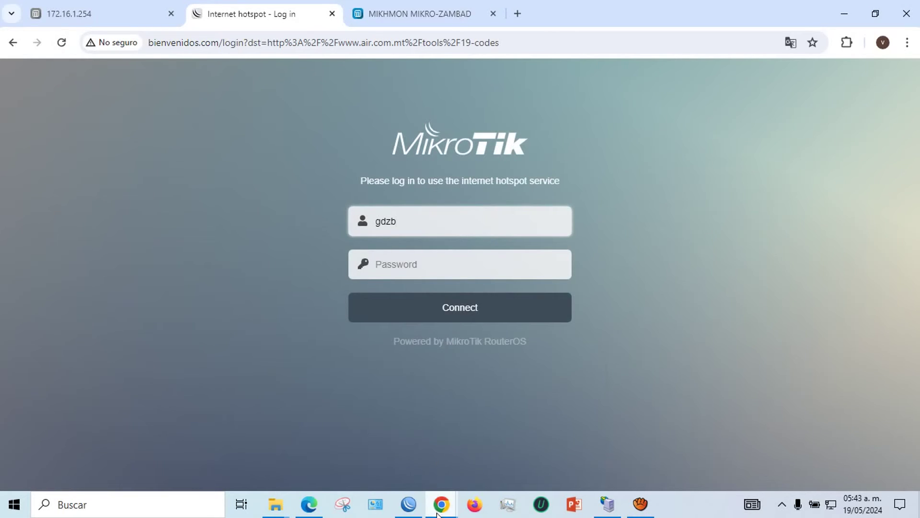
- Copy the voucher's password into the hotspot login page's Password field and connect
mouse_move(441, 504)
left_click(508, 477)
left_click_drag(98, 118, 78, 118)
right_click(82, 119)
left_click(103, 134)
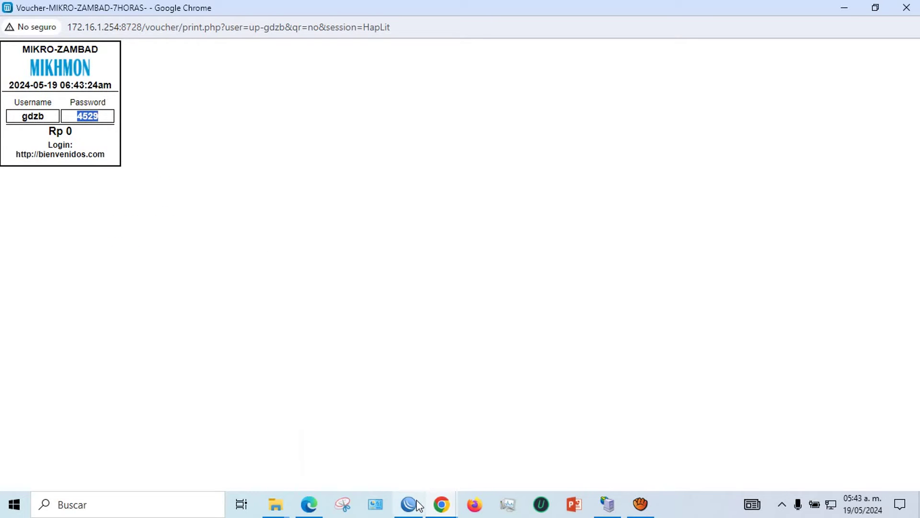
mouse_move(441, 504)
left_click(364, 441)
left_click(383, 262)
right_click(386, 270)
left_click(411, 207)
left_click(446, 300)
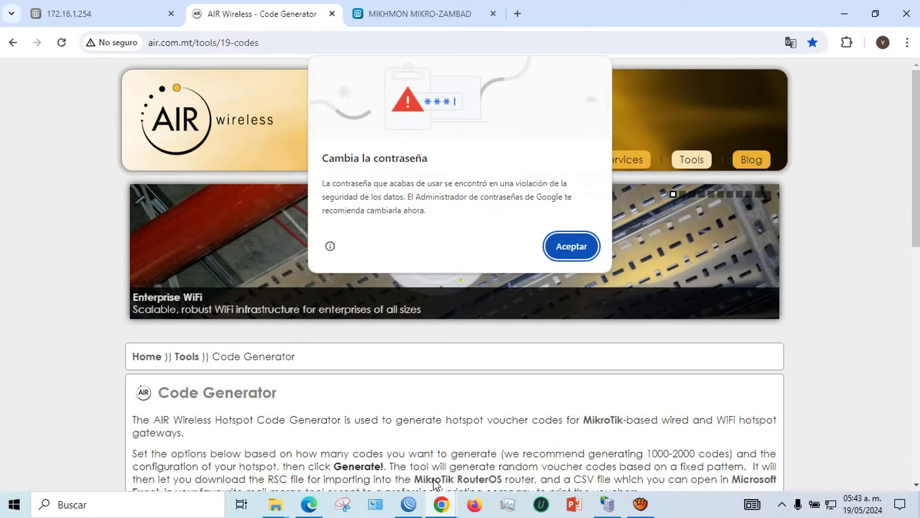
- Switch to WinBox, open the system Scheduler and widen the Next Run column to read the voucher user's entry
left_click(408, 504)
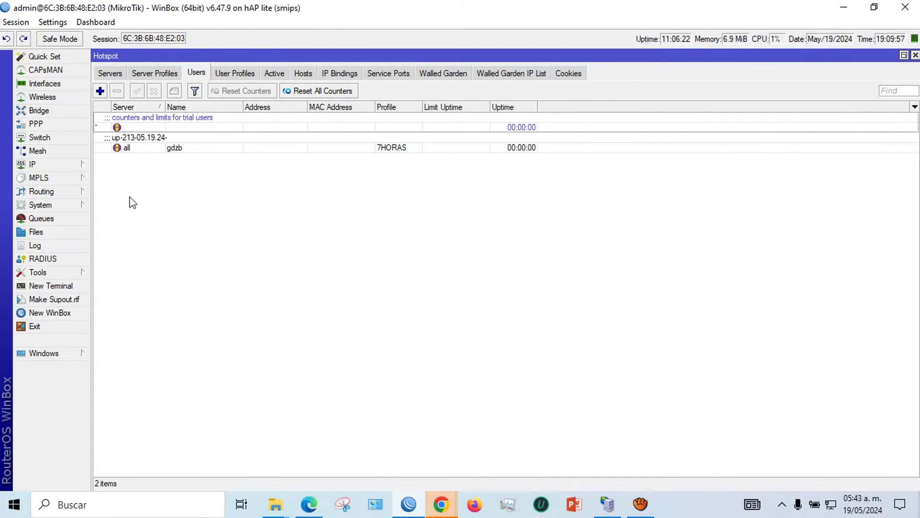
left_click(45, 205)
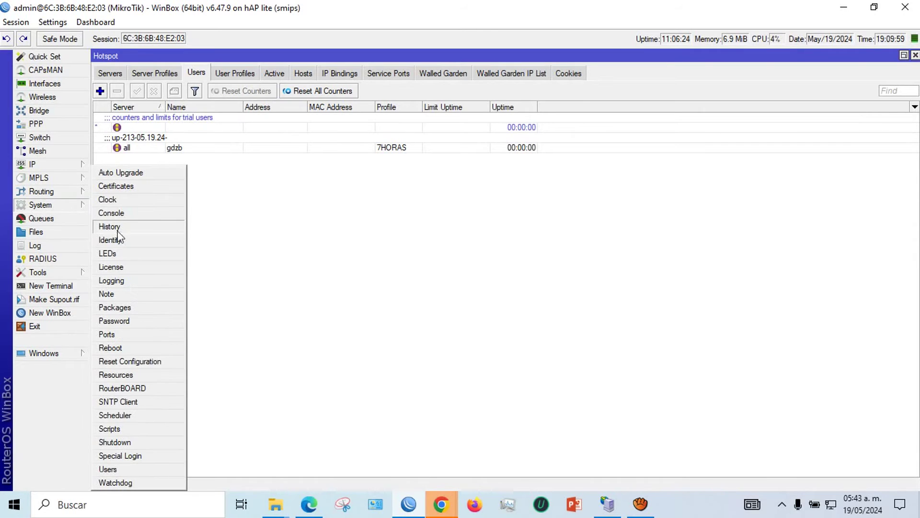
left_click(124, 418)
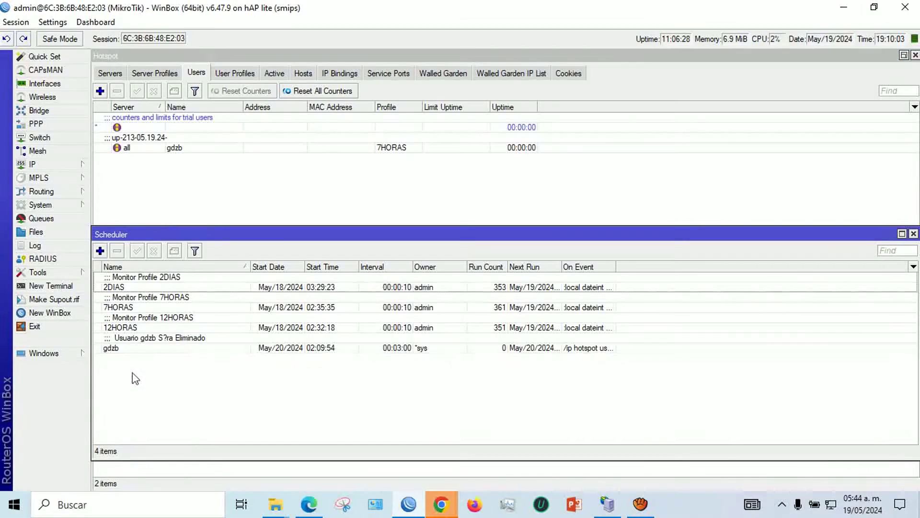
left_click(132, 351)
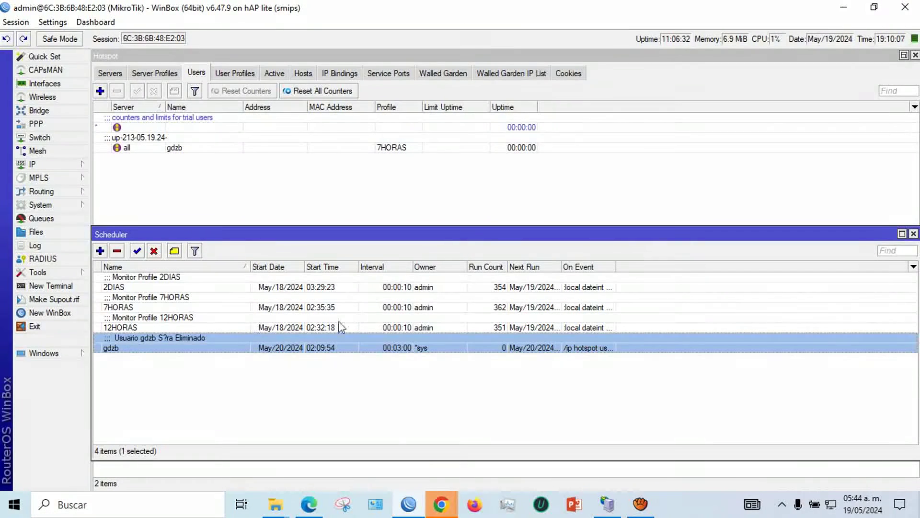
left_click_drag(562, 267, 636, 266)
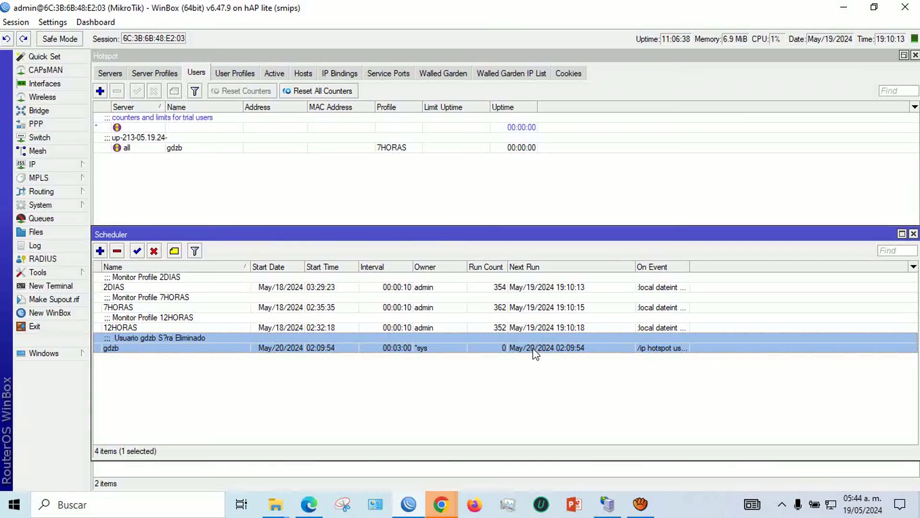
- Examine the voucher user's schedule entry, checking its Next Run time and its On Event removal commands
double_click(470, 349)
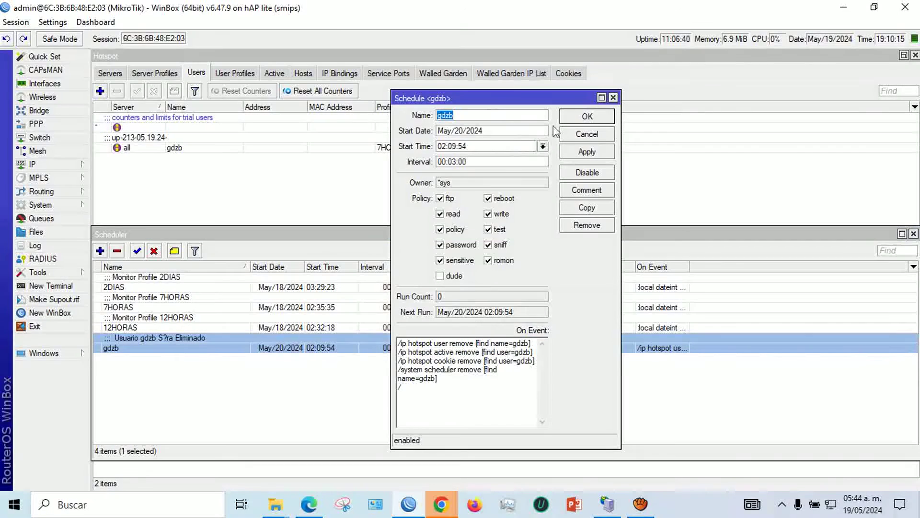
left_click(602, 97)
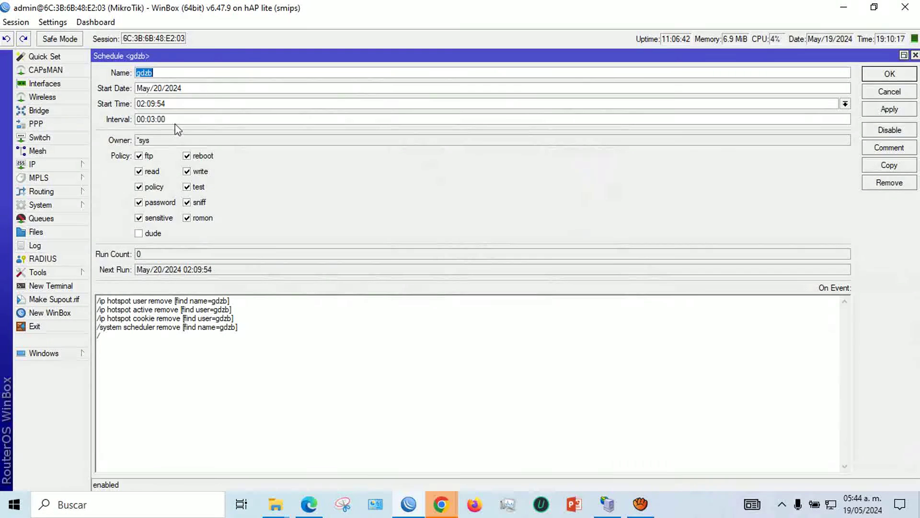
left_click(252, 273)
left_click_drag(250, 270, 157, 270)
left_click_drag(235, 272, 134, 272)
left_click_drag(223, 271, 135, 271)
left_click(218, 271)
left_click_drag(220, 271, 134, 273)
left_click(213, 273)
left_click_drag(226, 271, 136, 271)
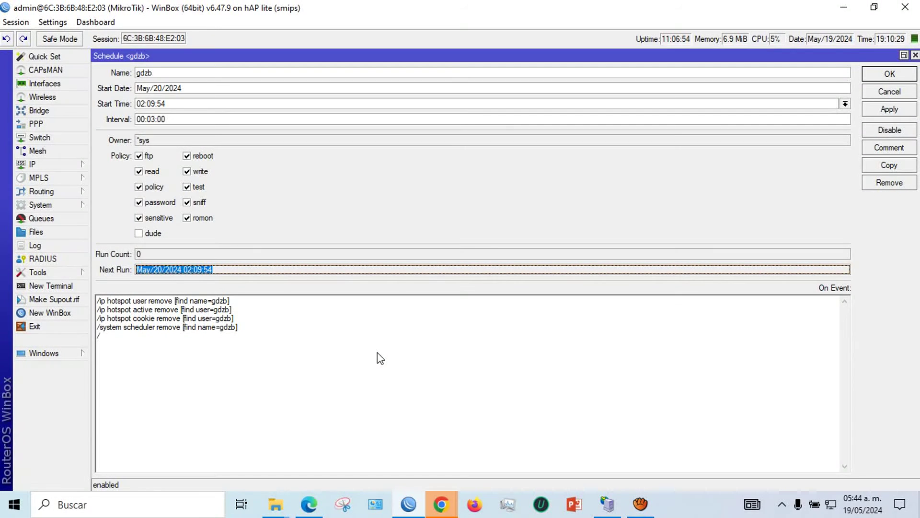
left_click(915, 55)
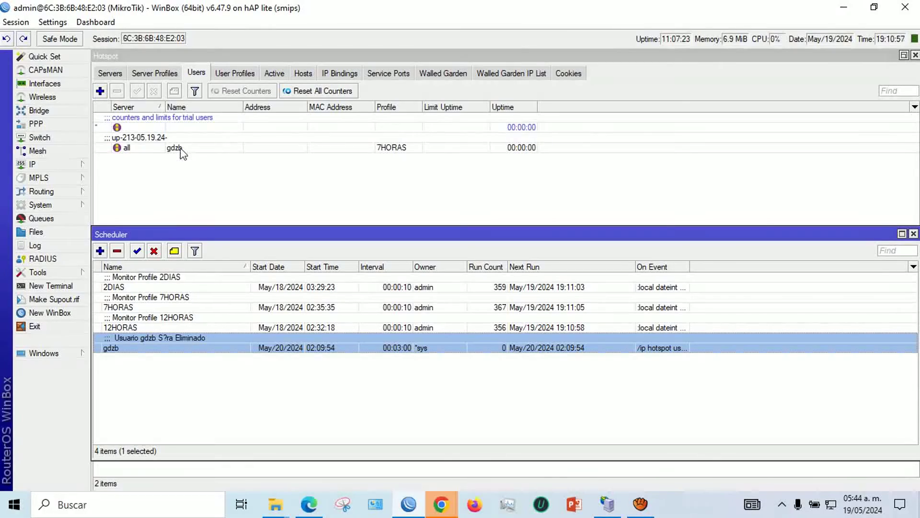
double_click(172, 340)
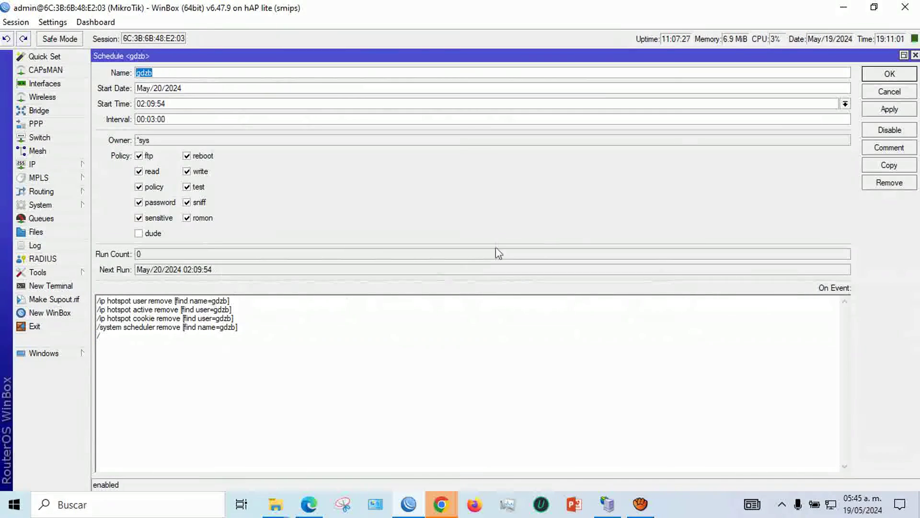
left_click(916, 56)
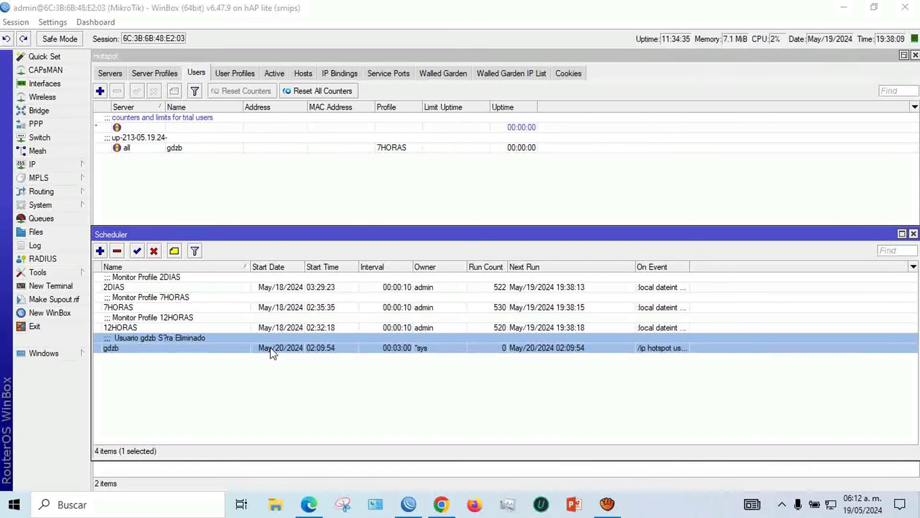
- Examine the On Login script of the 12HORAS hotspot user profile
left_click(234, 74)
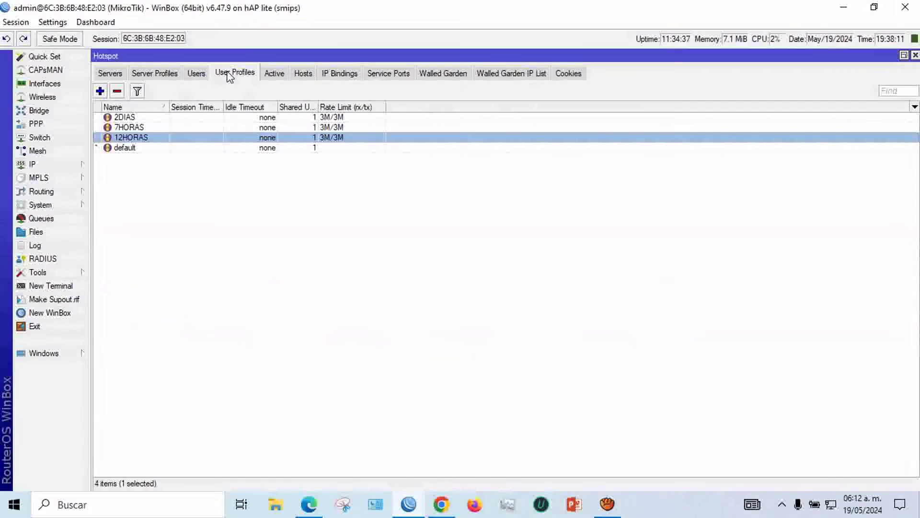
double_click(159, 137)
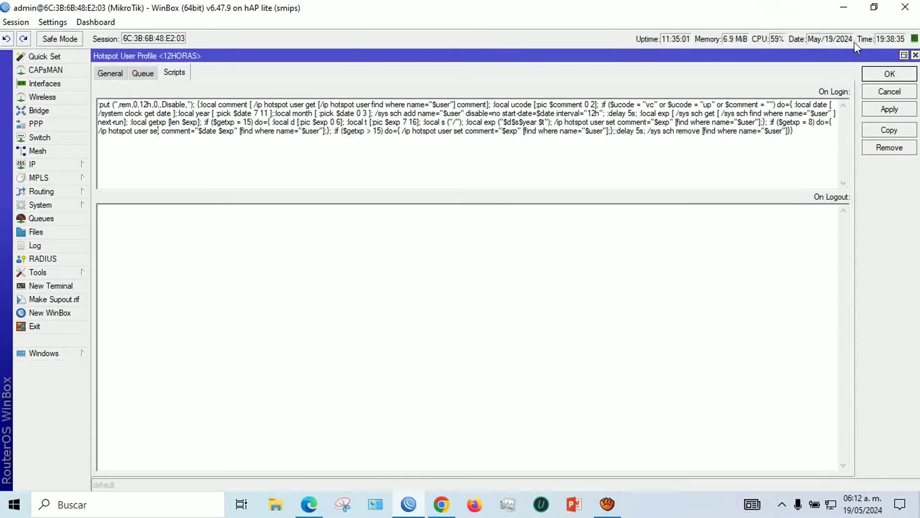
left_click(915, 55)
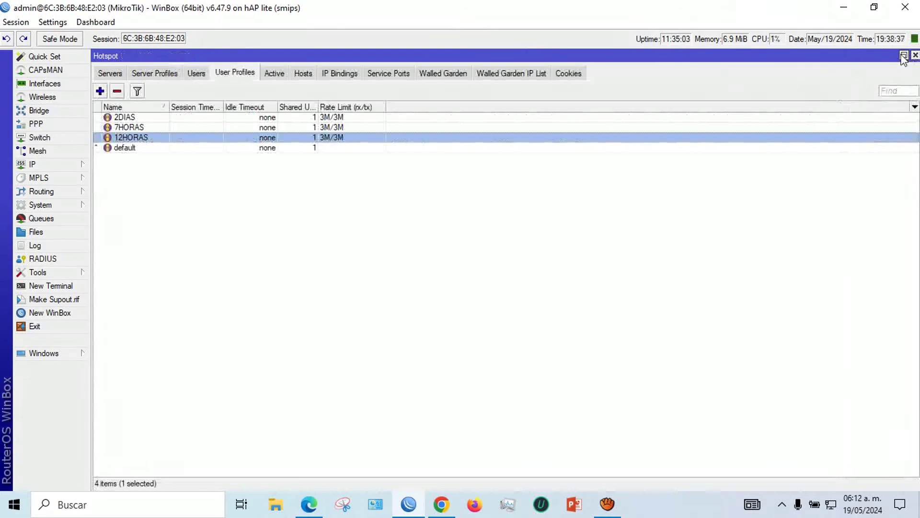
- Set the hour of the router's system clock to 18 and save the clock settings
left_click(41, 204)
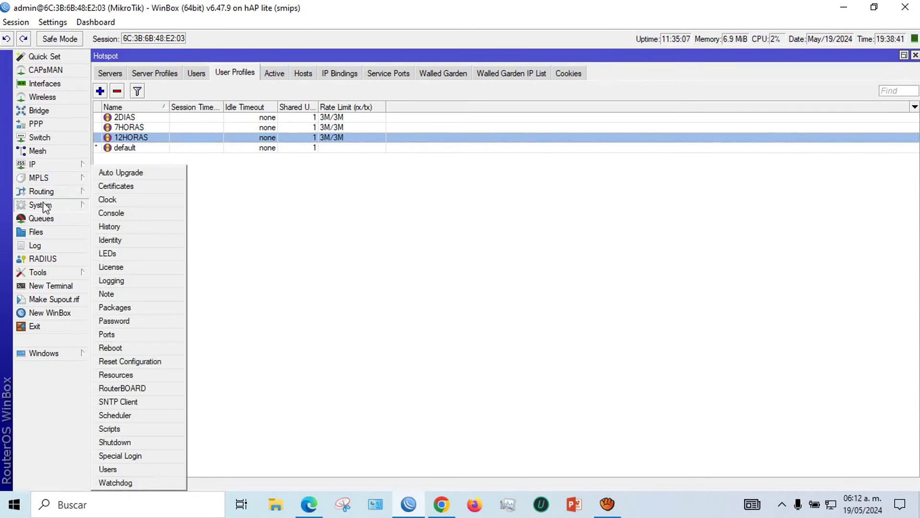
left_click(108, 199)
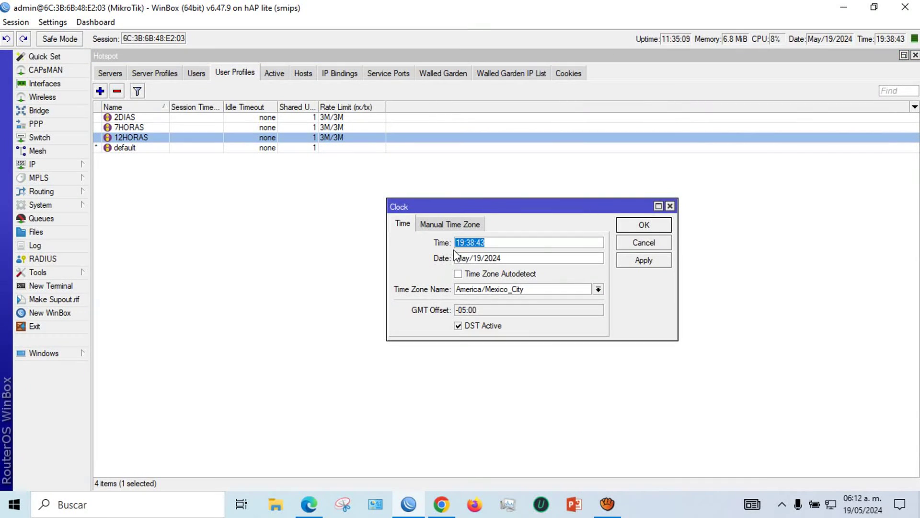
left_click_drag(458, 245, 461, 247)
type("8")
left_click(639, 262)
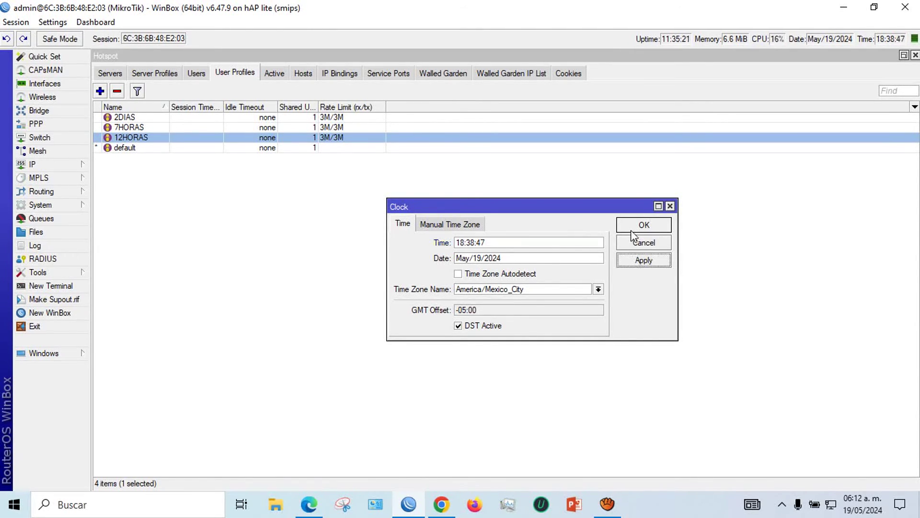
left_click(632, 229)
- Examine the 7HORAS user profile's On Login script and its thoras value
left_click(142, 130)
double_click(143, 128)
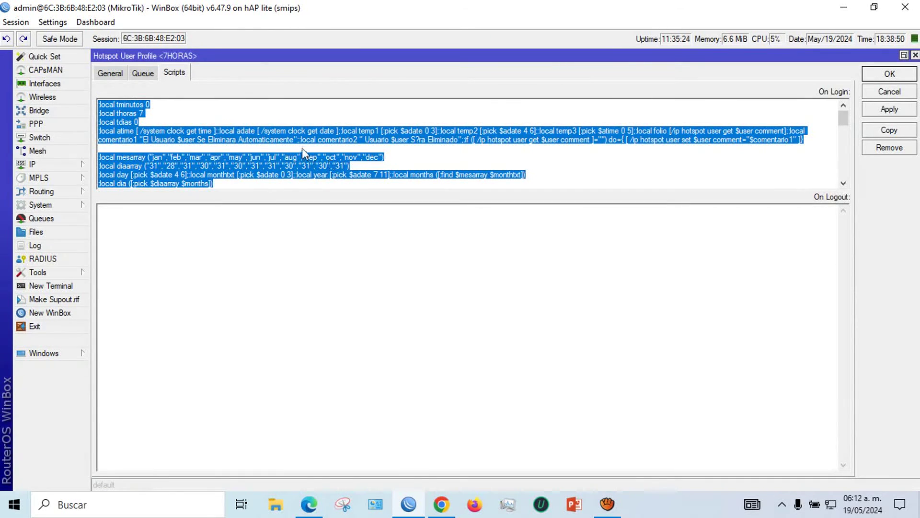
left_click(916, 55)
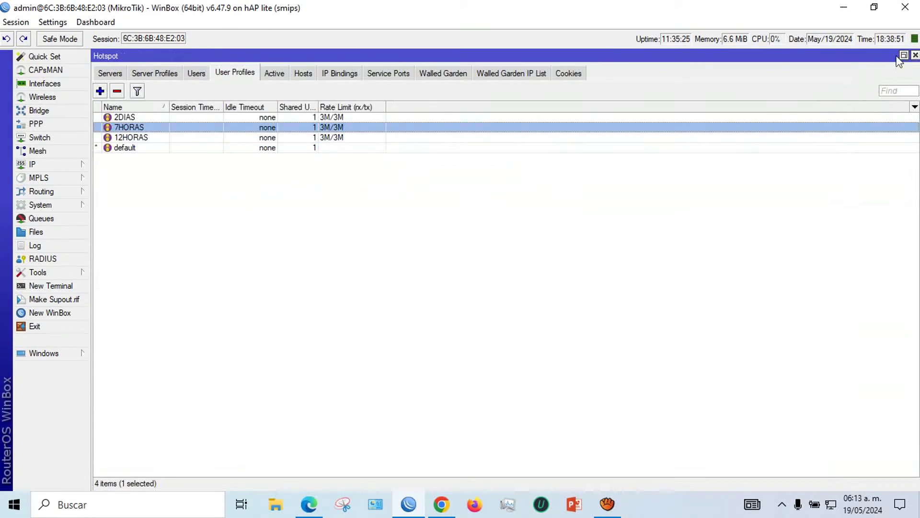
double_click(127, 127)
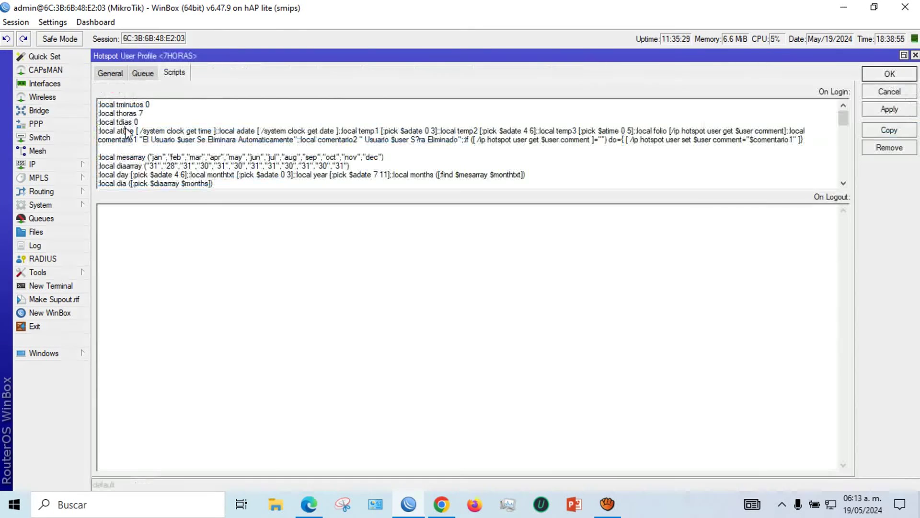
left_click(915, 55)
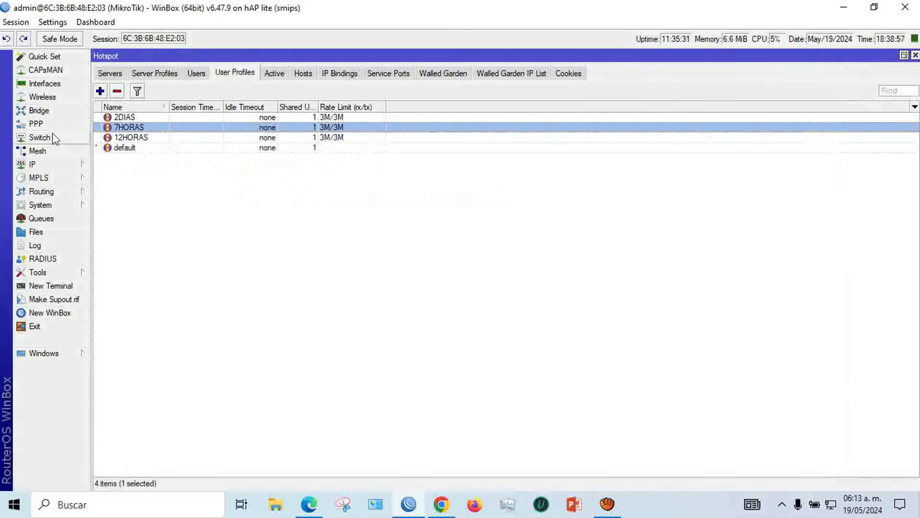
- Select the 12HORAS user profile and check the MAC address entry in the hotspot IP Bindings
left_click(134, 138)
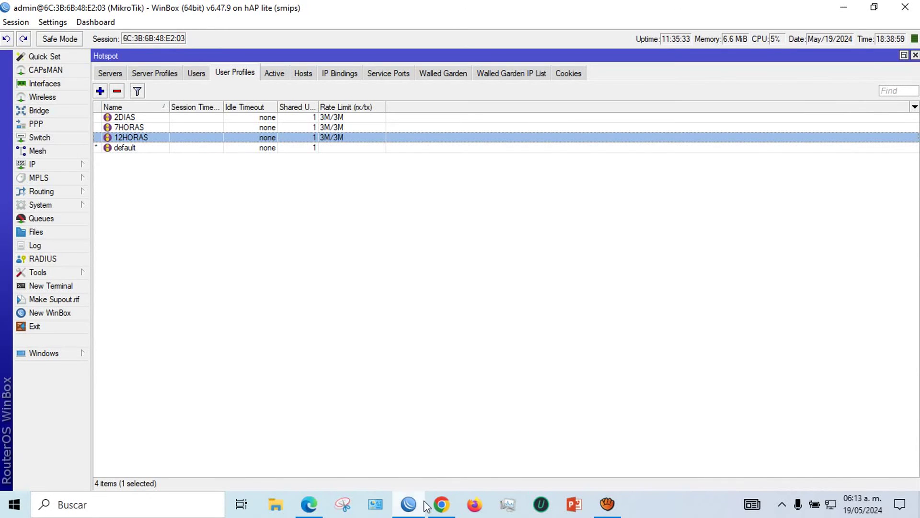
left_click(337, 73)
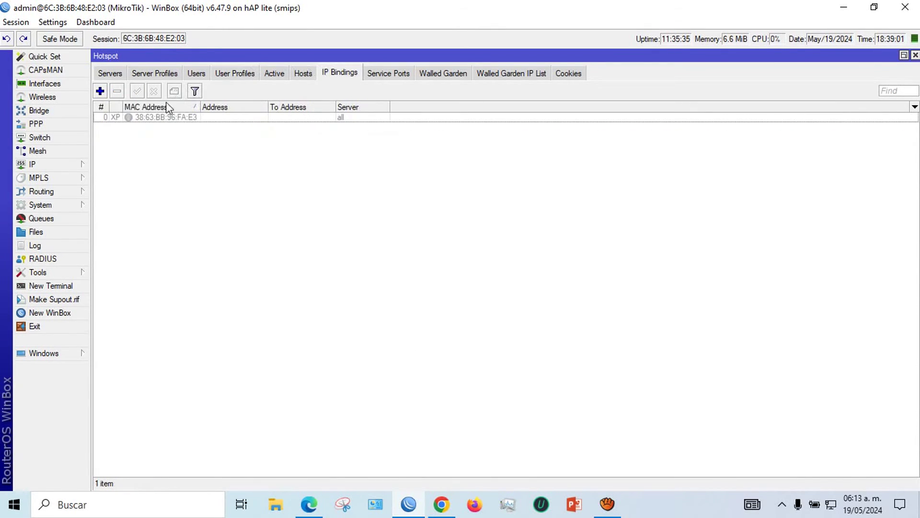
left_click(150, 117)
- Switch to Mikhmon in Chrome and generate one voucher with the 12HORAS profile
left_click(454, 499)
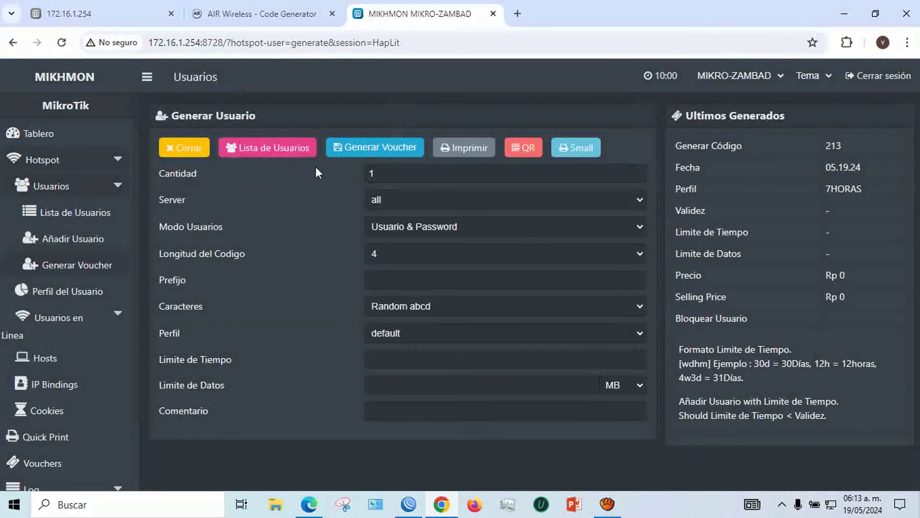
left_click(398, 332)
left_click(394, 373)
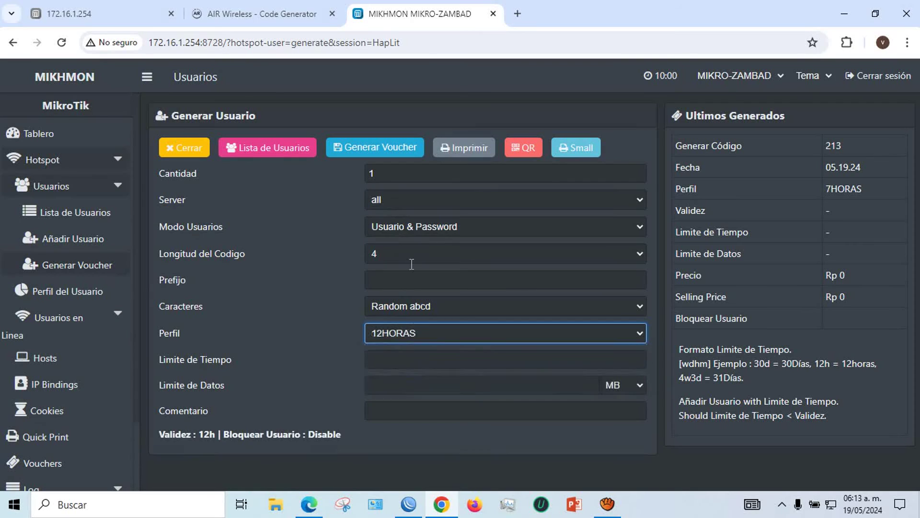
left_click(368, 147)
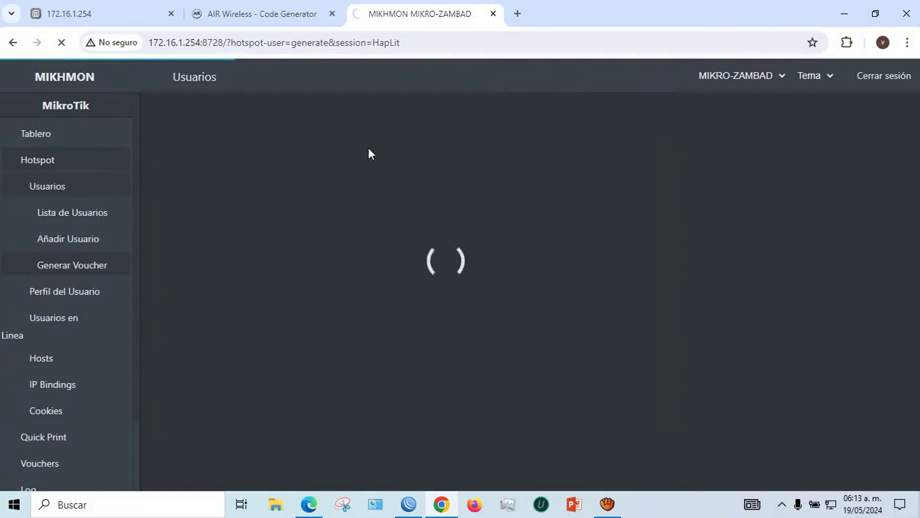
- Open the print view of the generated 12HORAS voucher in a maximized window and cancel the print dialog
left_click(385, 149)
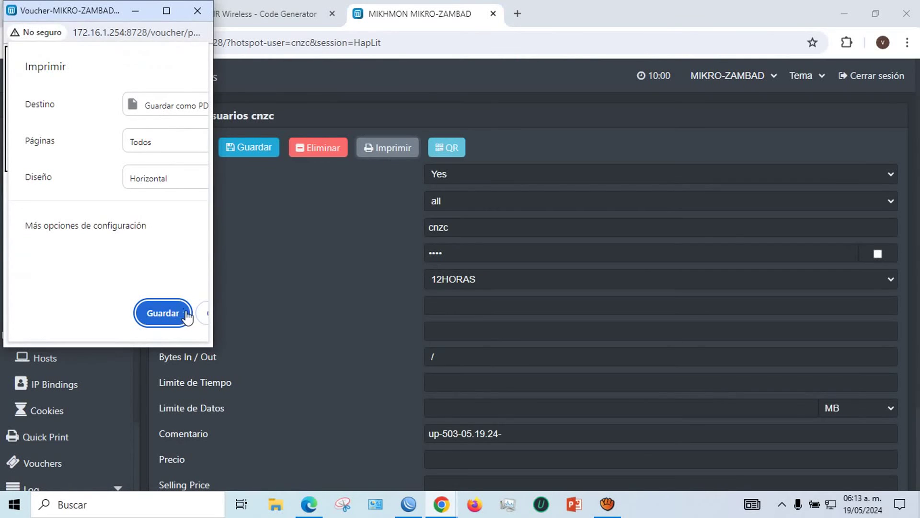
left_click(167, 10)
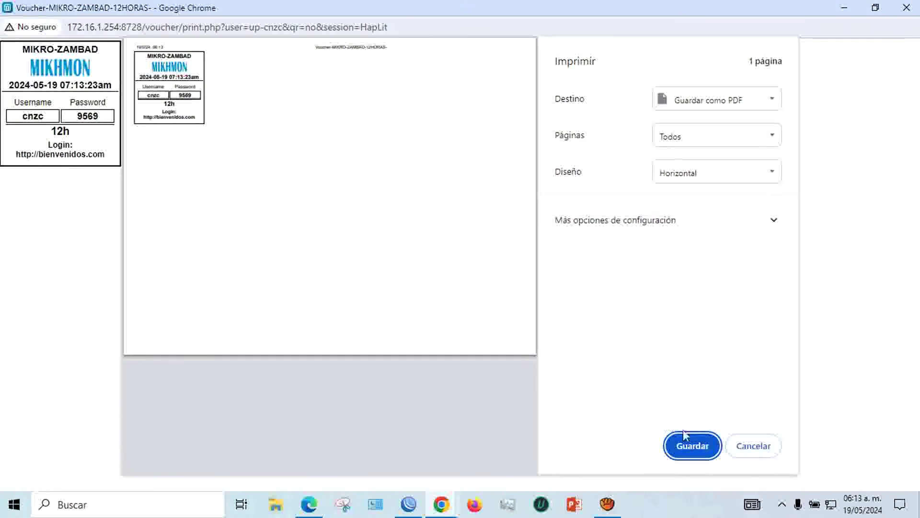
left_click(746, 445)
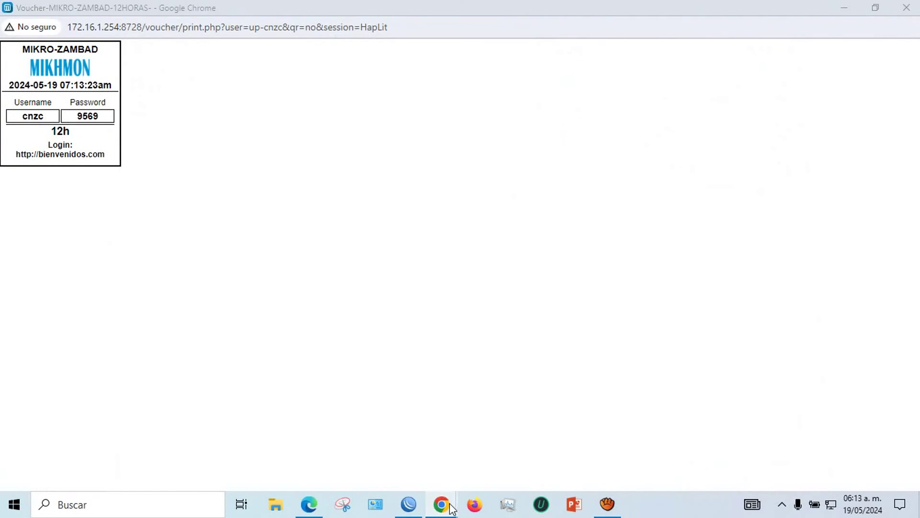
- Disable the MAC address entry in the hotspot IP Bindings in WinBox, and reload the AIR Wireless Code Generator page in Chrome
left_click(409, 503)
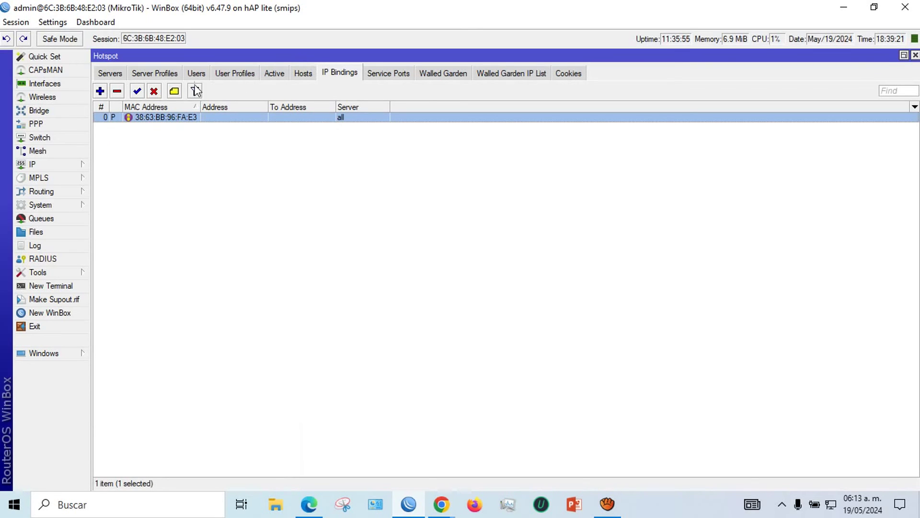
left_click(154, 91)
mouse_move(442, 504)
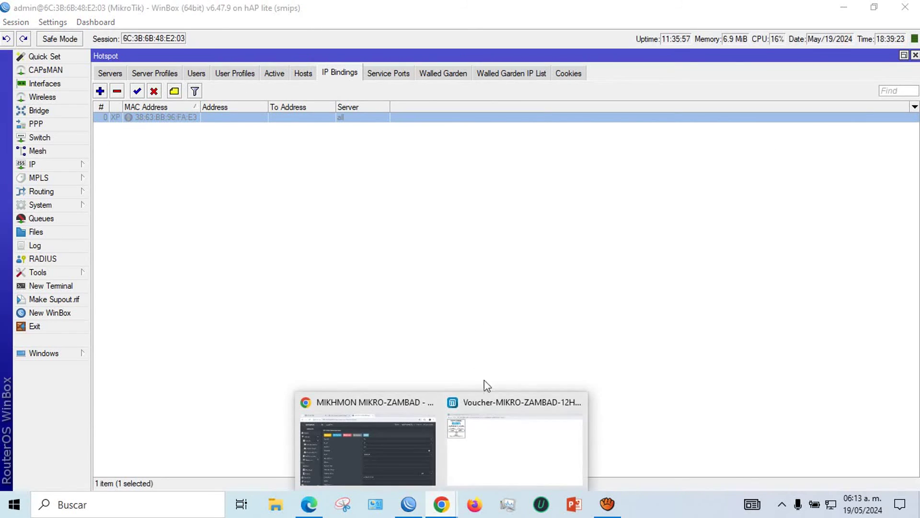
left_click(401, 451)
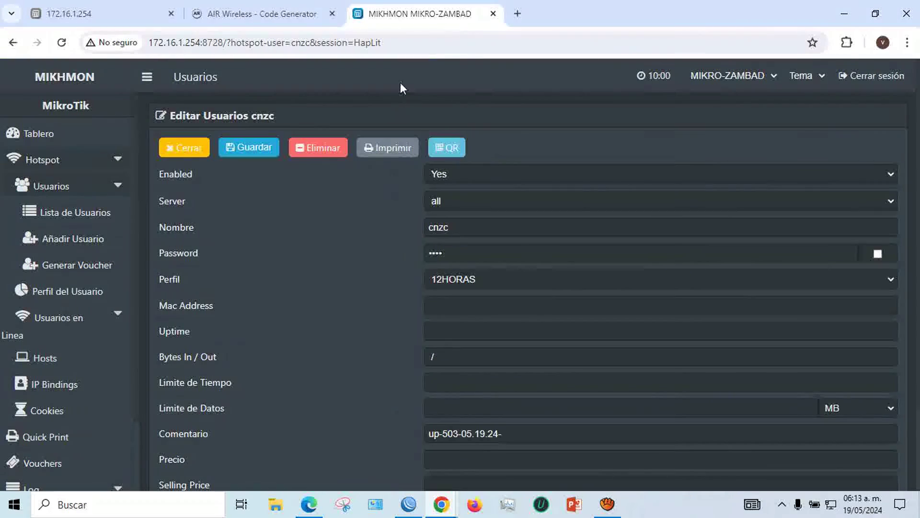
left_click(263, 14)
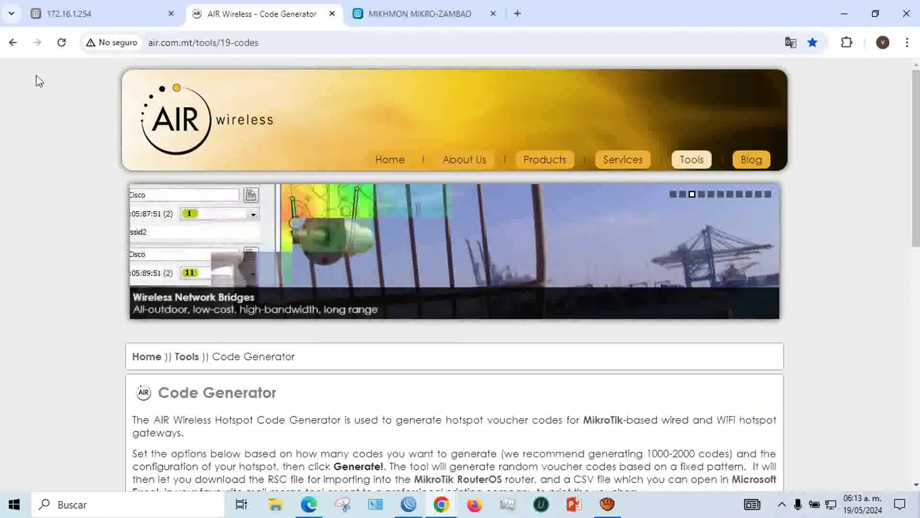
left_click(61, 42)
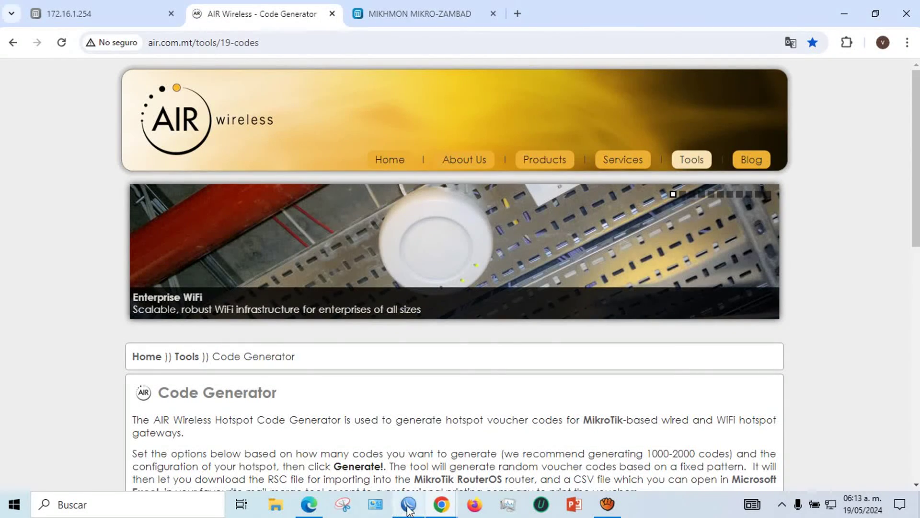
- Switch to WinBox, remove the 7HORAS voucher user's active hotspot session, and display the hotspot Users list
left_click(410, 505)
left_click(274, 73)
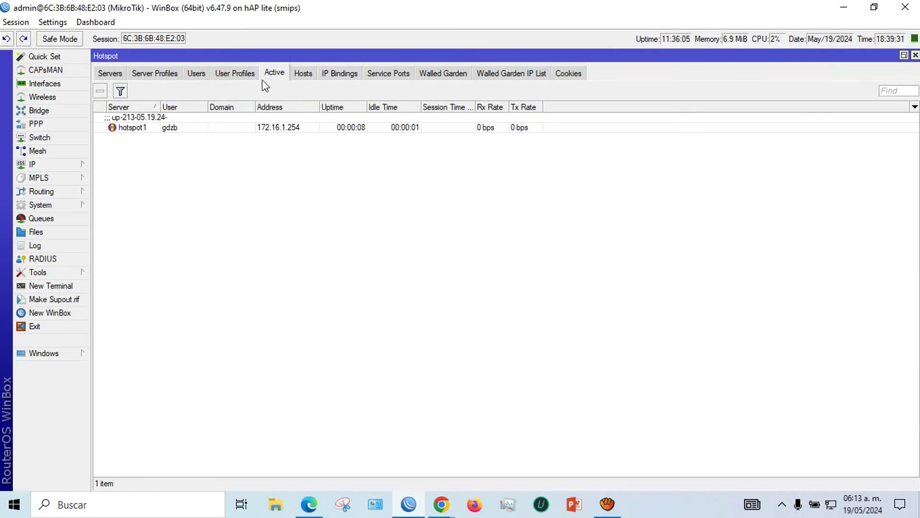
left_click(168, 123)
left_click(105, 94)
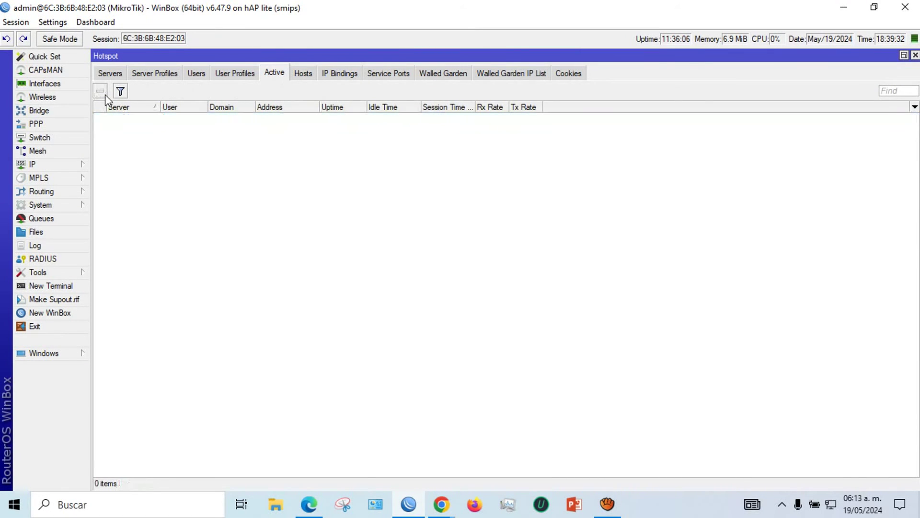
left_click(197, 74)
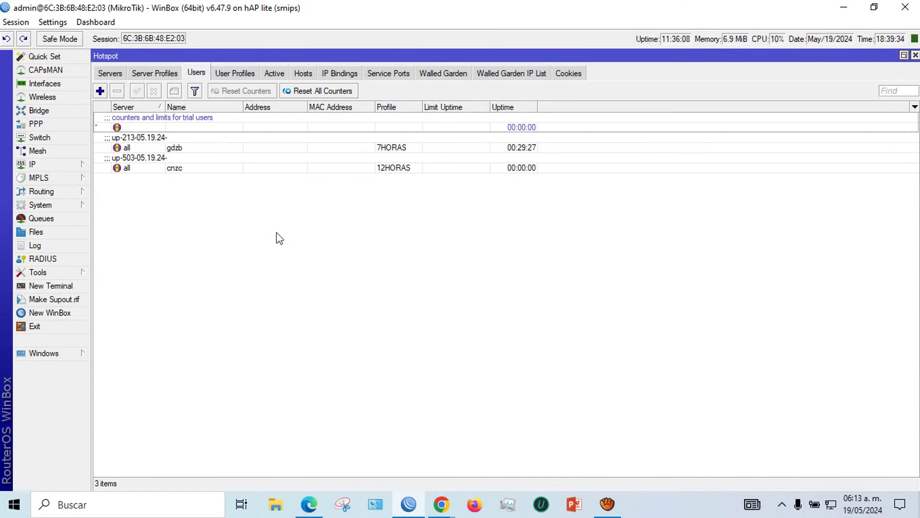
- Switch to Chrome and reload the AIR Wireless Code Generator page to reach the hotspot login
left_click(431, 501)
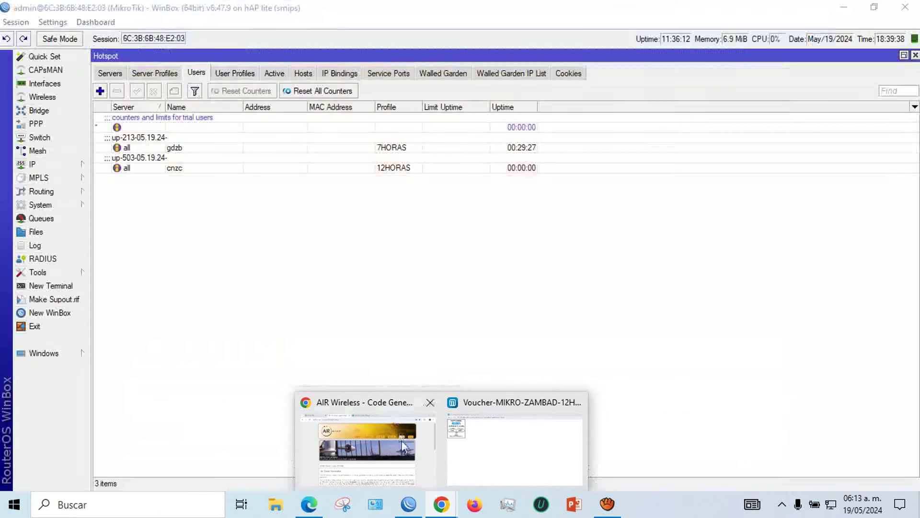
left_click(392, 457)
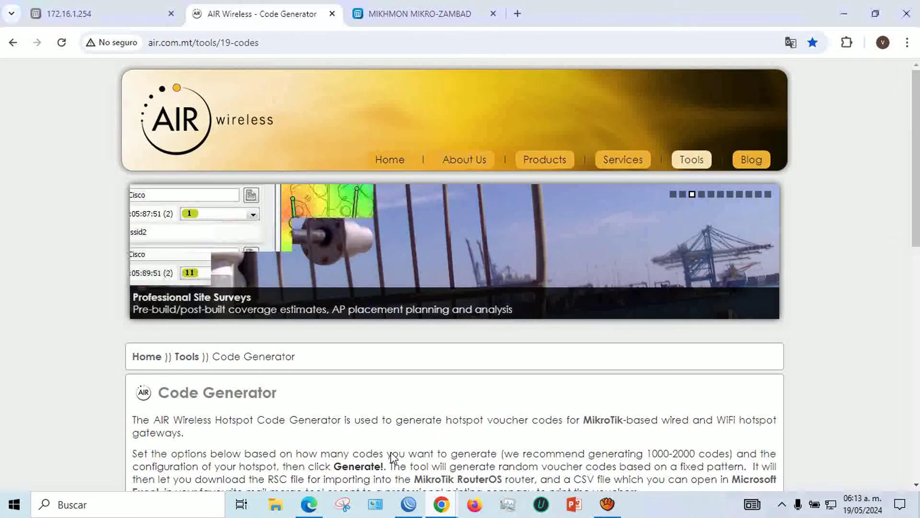
left_click(66, 43)
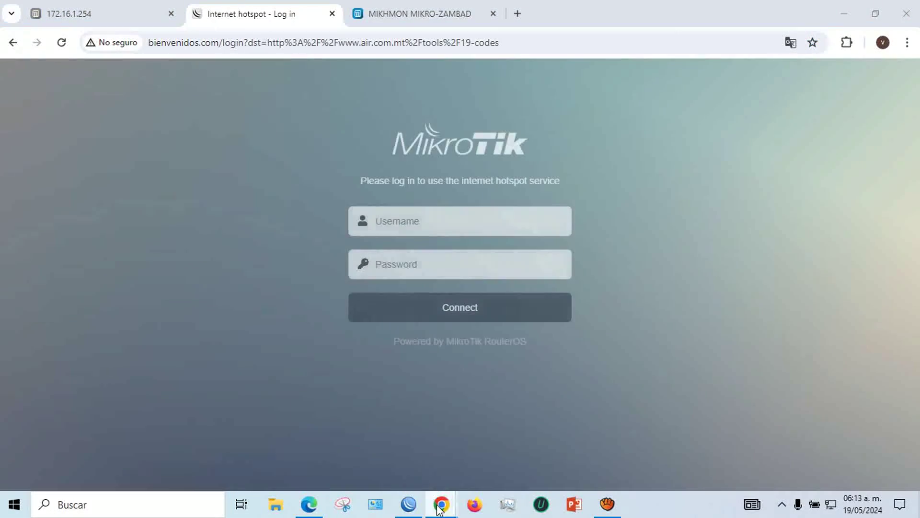
- Copy the username from the 12HORAS voucher and paste it into the Username field of the hotspot login page
mouse_move(442, 504)
left_click(523, 430)
left_click_drag(46, 116, 24, 117)
key("ctrl+c")
right_click(24, 118)
left_click(42, 133)
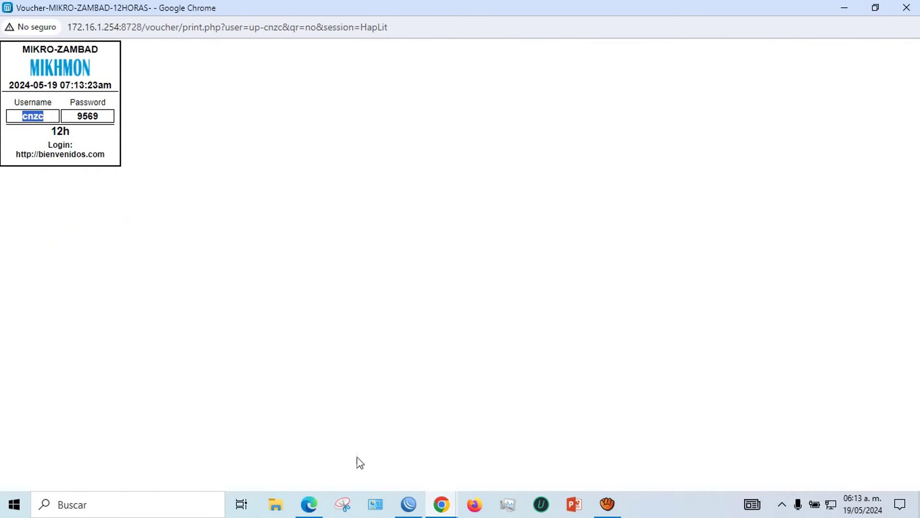
left_click(441, 504)
left_click(431, 406)
right_click(394, 225)
left_click(425, 353)
- Copy the voucher's password into the Password field of the hotspot login page and connect
left_click(442, 503)
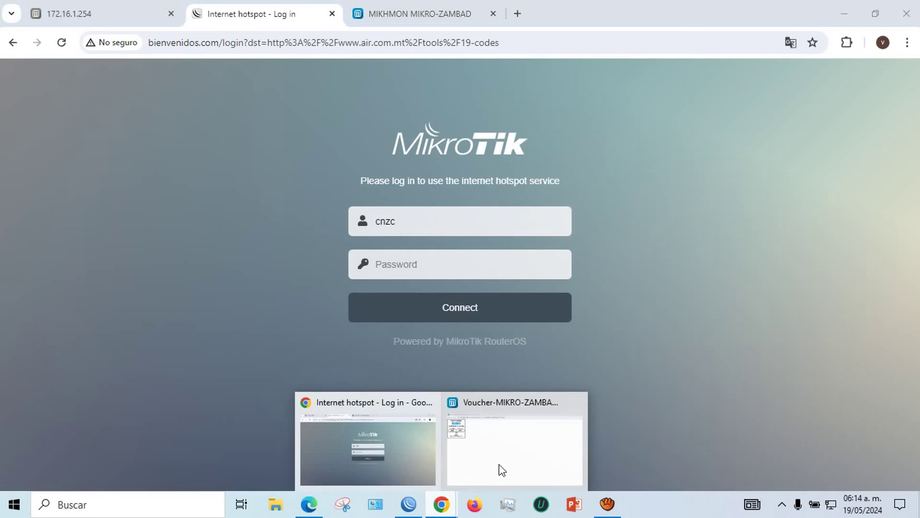
left_click(499, 464)
left_click_drag(110, 116, 80, 115)
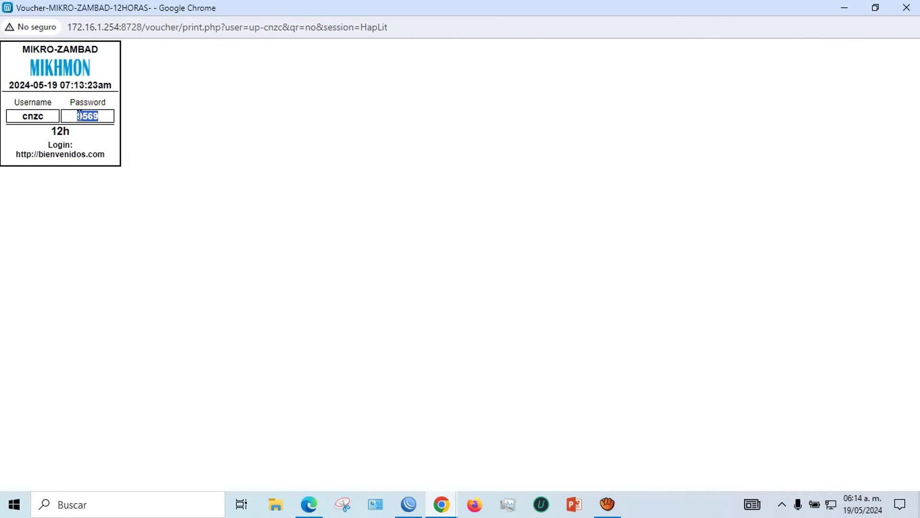
right_click(79, 115)
left_click(103, 130)
left_click(439, 509)
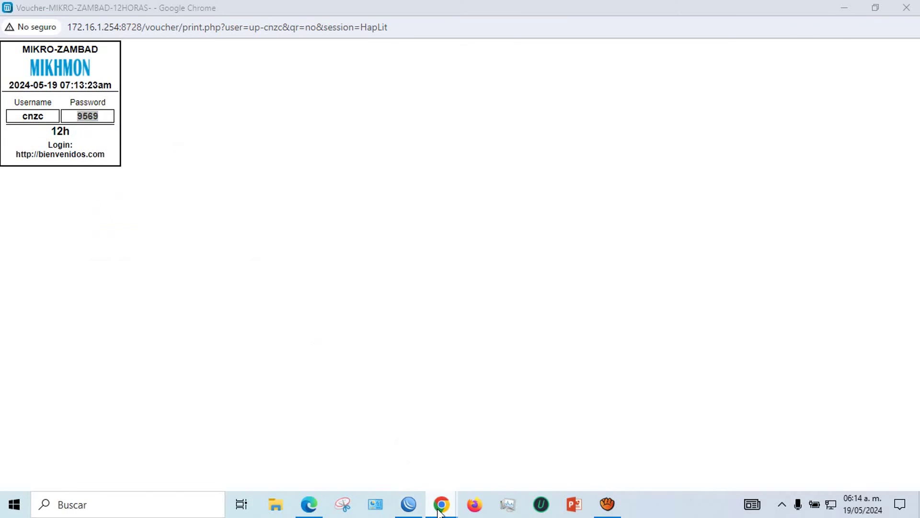
left_click(411, 449)
left_click(402, 265)
right_click(401, 265)
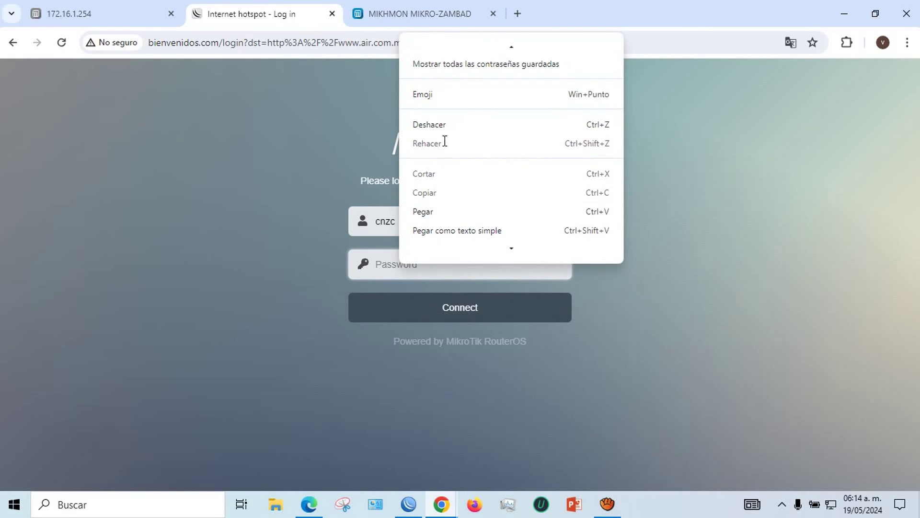
left_click(431, 212)
left_click(441, 310)
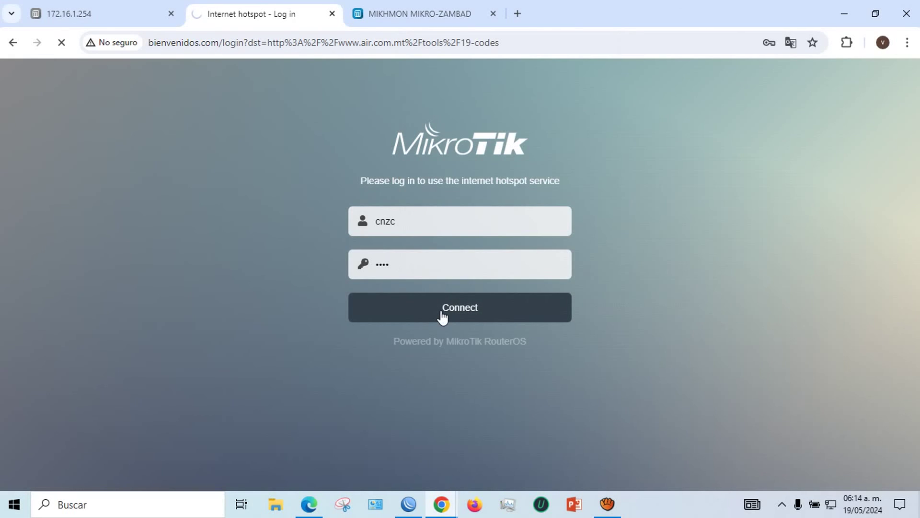
- Switch to WinBox and select the 12HORAS voucher user to check its expiration comment in the hotspot Users list
left_click(409, 504)
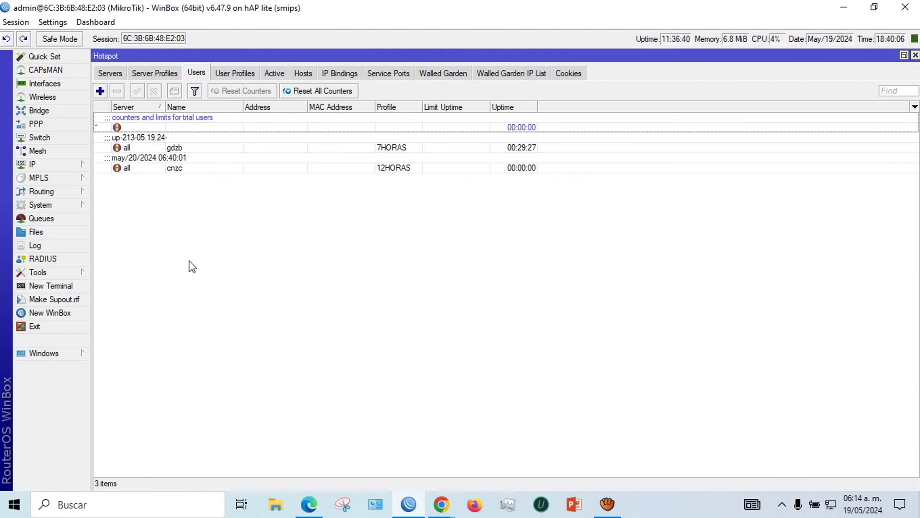
left_click(153, 166)
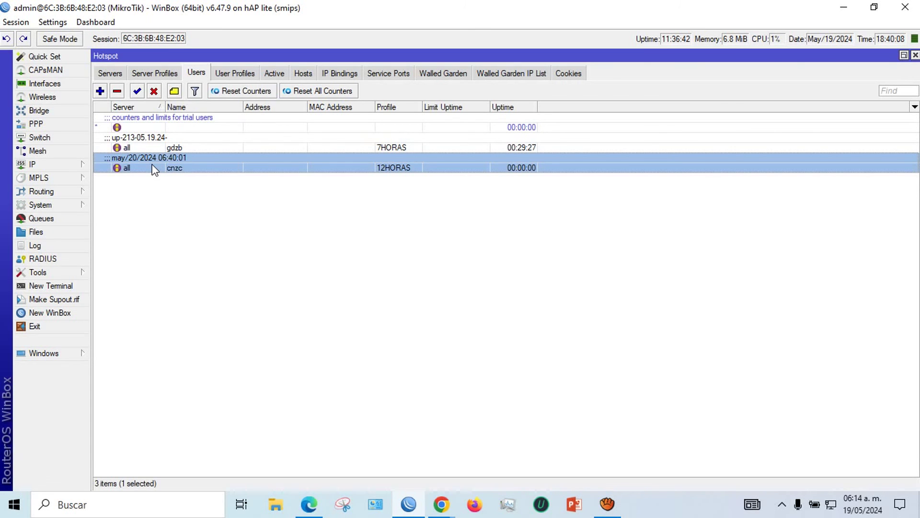